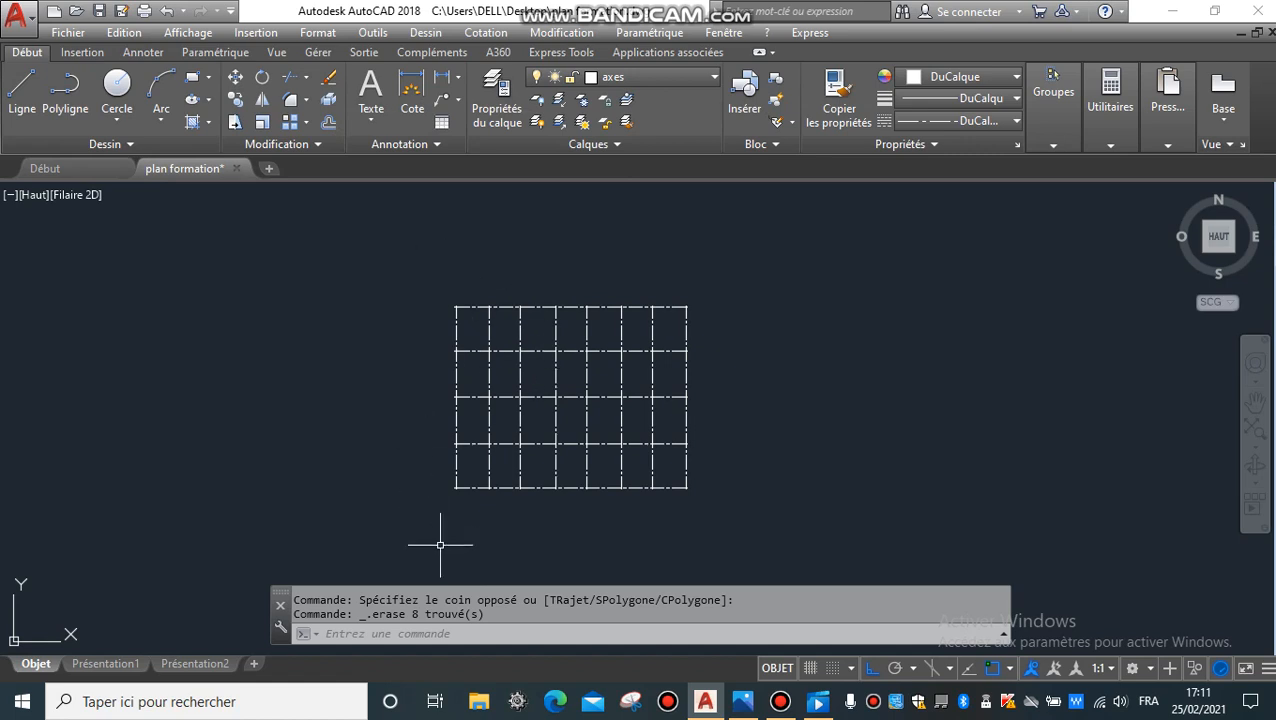
Inspect the axis grid, from its overall layout down to the line intersections at its corners
scroll(470, 293, up, 2)
scroll(350, 256, up, 3)
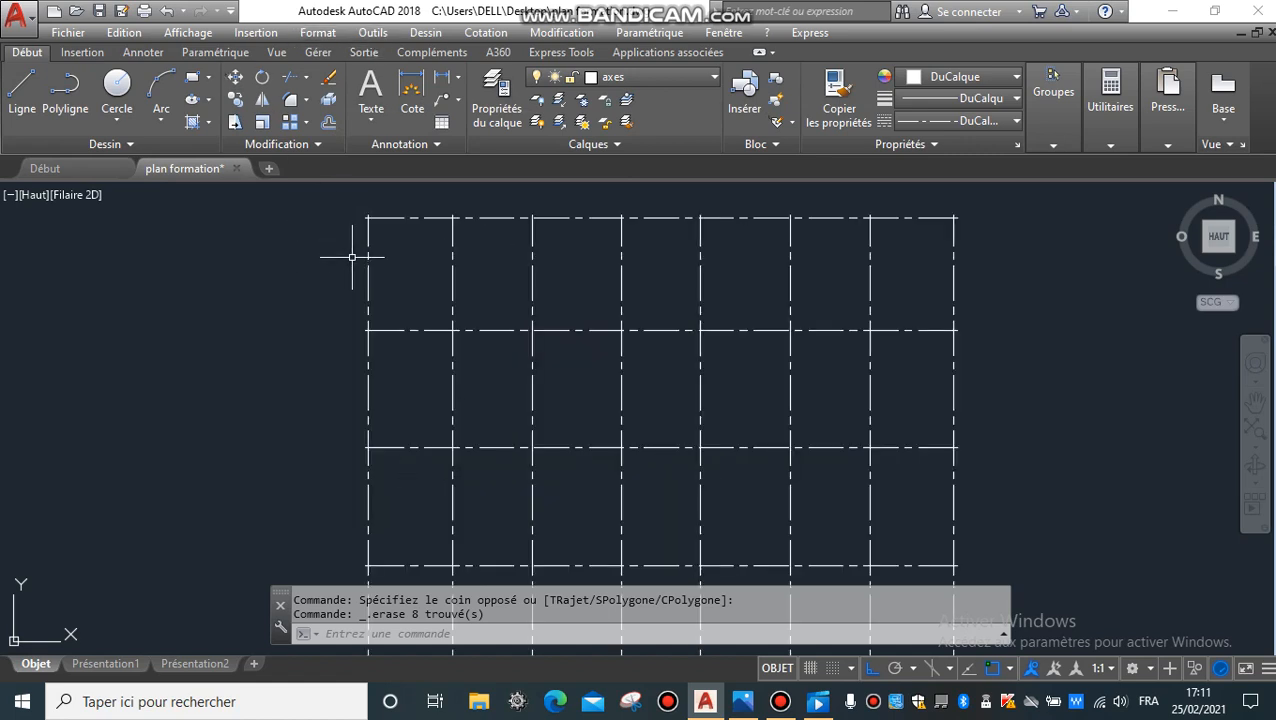
scroll(424, 392, down, 3)
scroll(424, 392, up, 5)
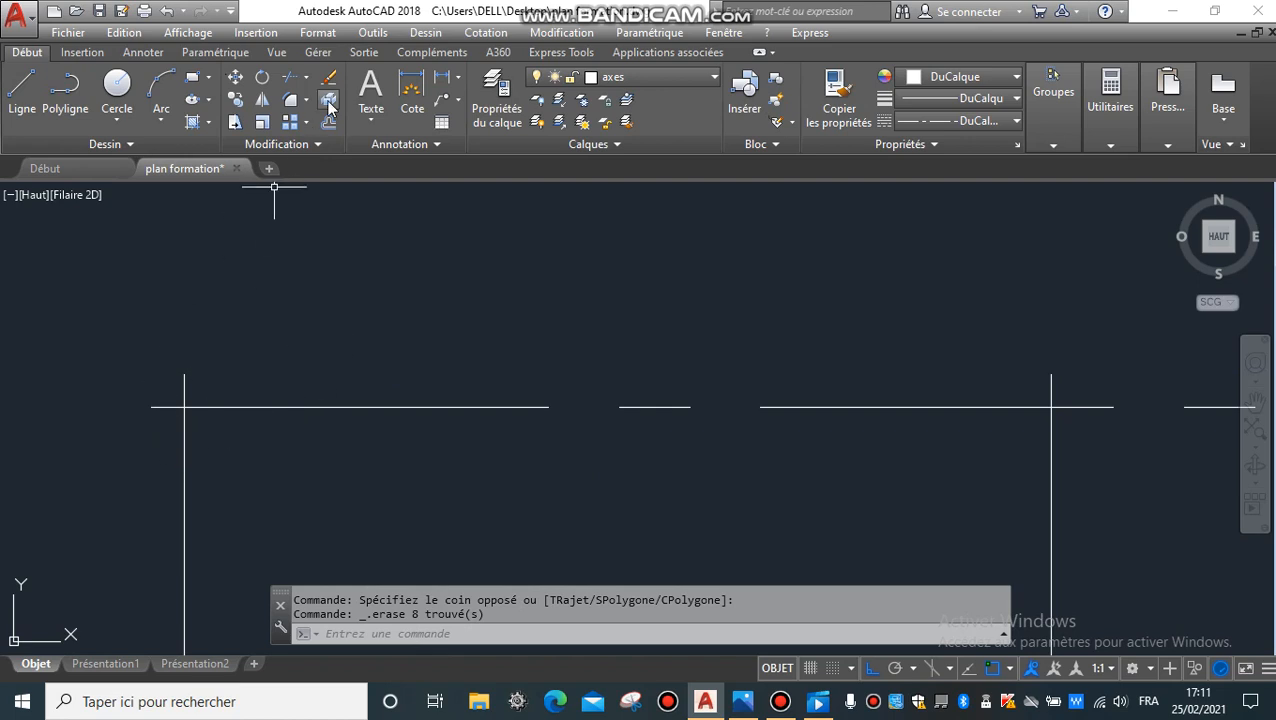
scroll(345, 225, down, 5)
middle_drag(475, 352, 258, 313)
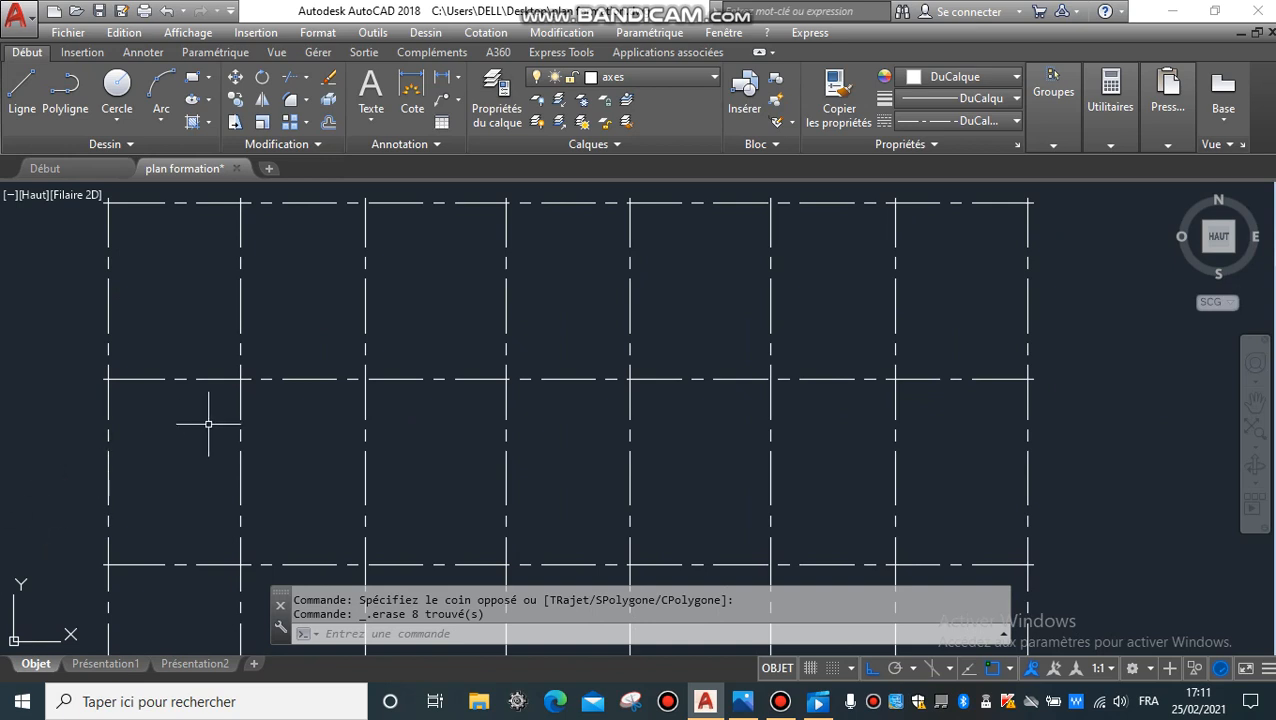
scroll(215, 420, down, 5)
middle_drag(399, 419, 615, 305)
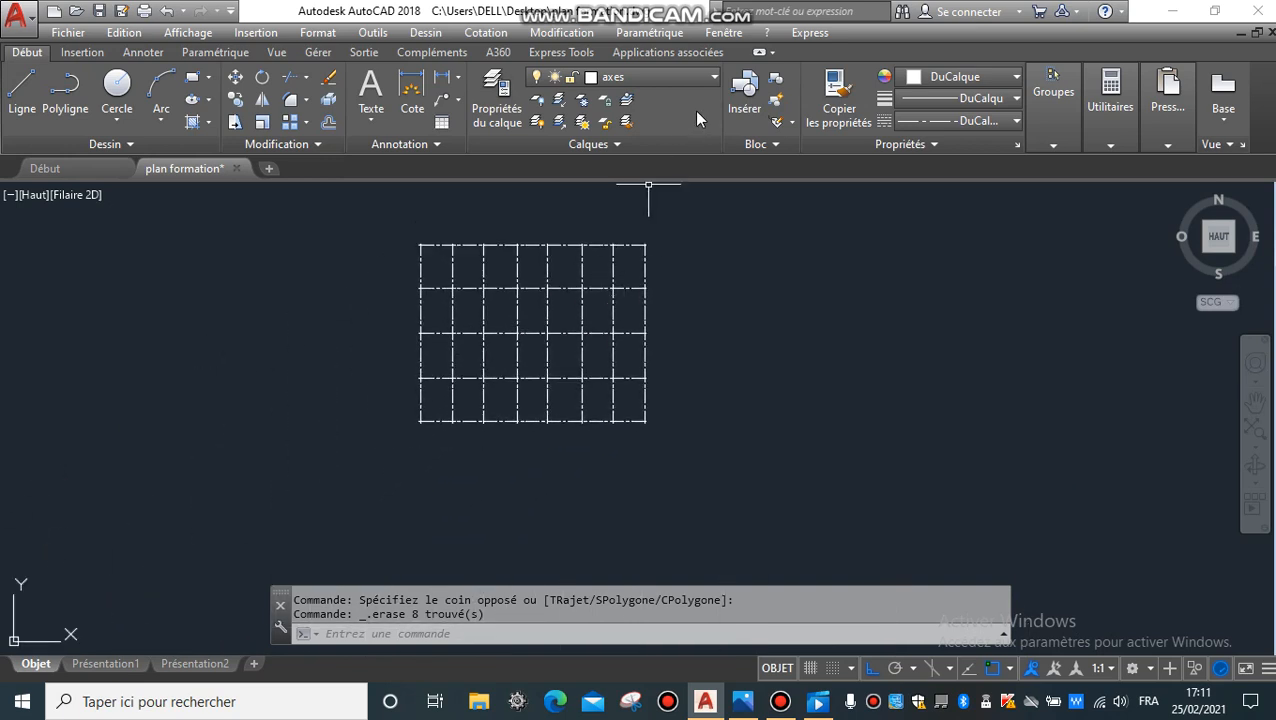
Make poteaux the current layer
click(675, 78)
click(591, 82)
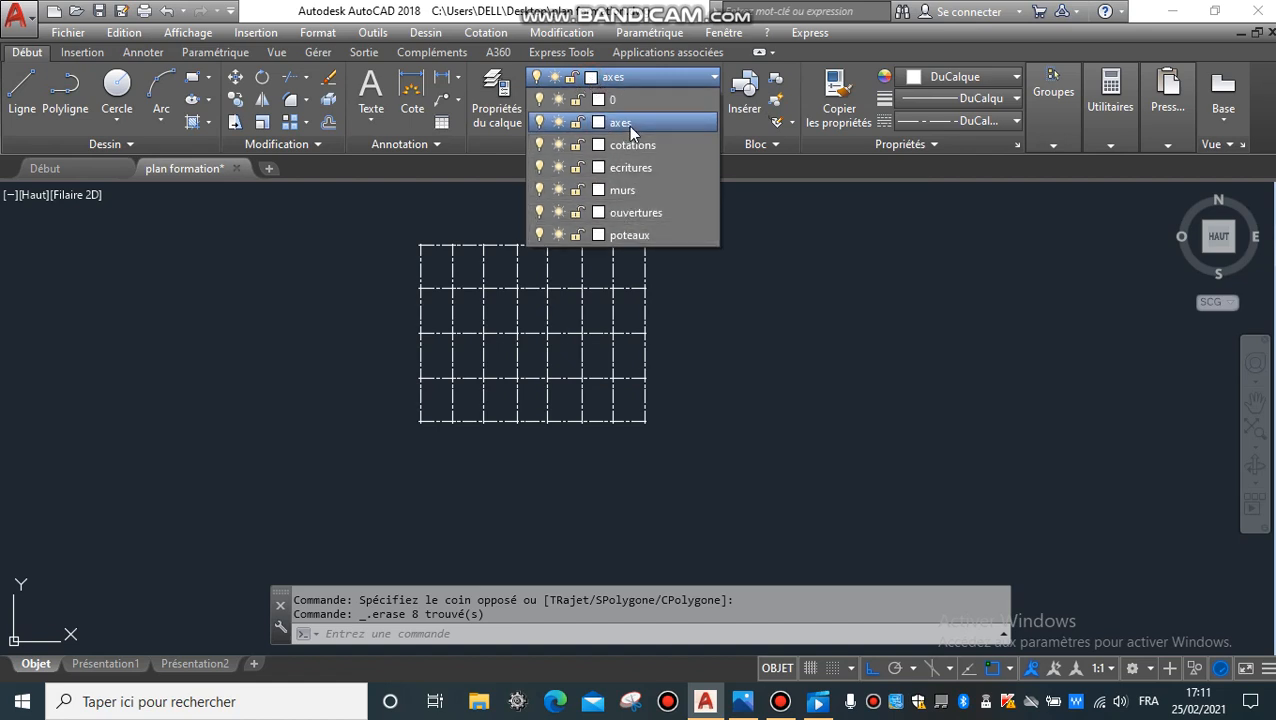
click(612, 235)
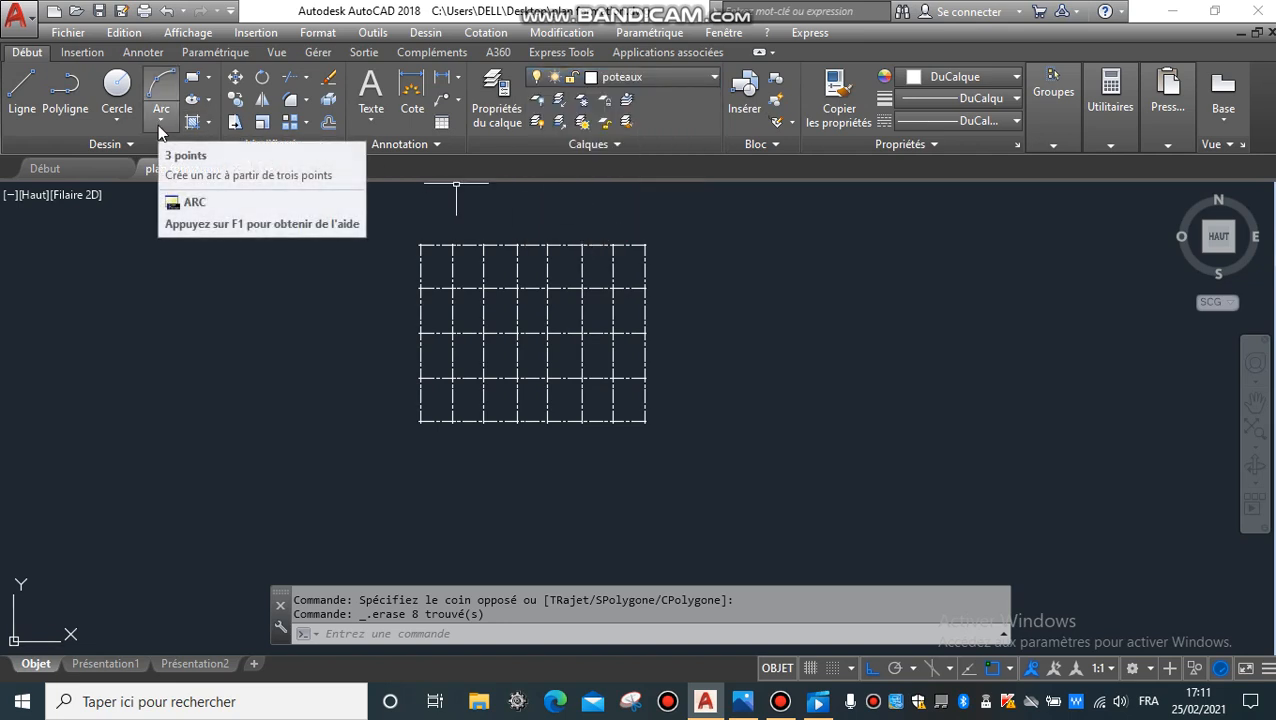
Draw a 0.3 by 0.3 column square with the Line command in the empty area beside the axis grid
click(14, 103)
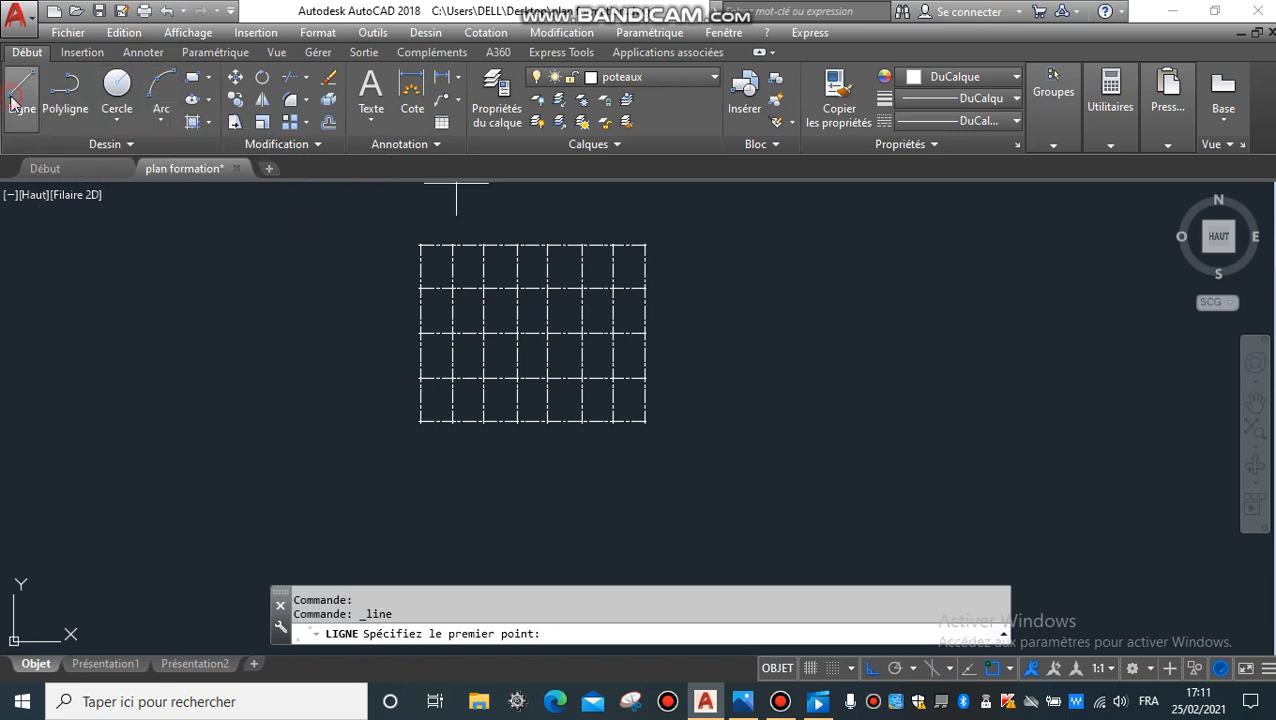
click(700, 283)
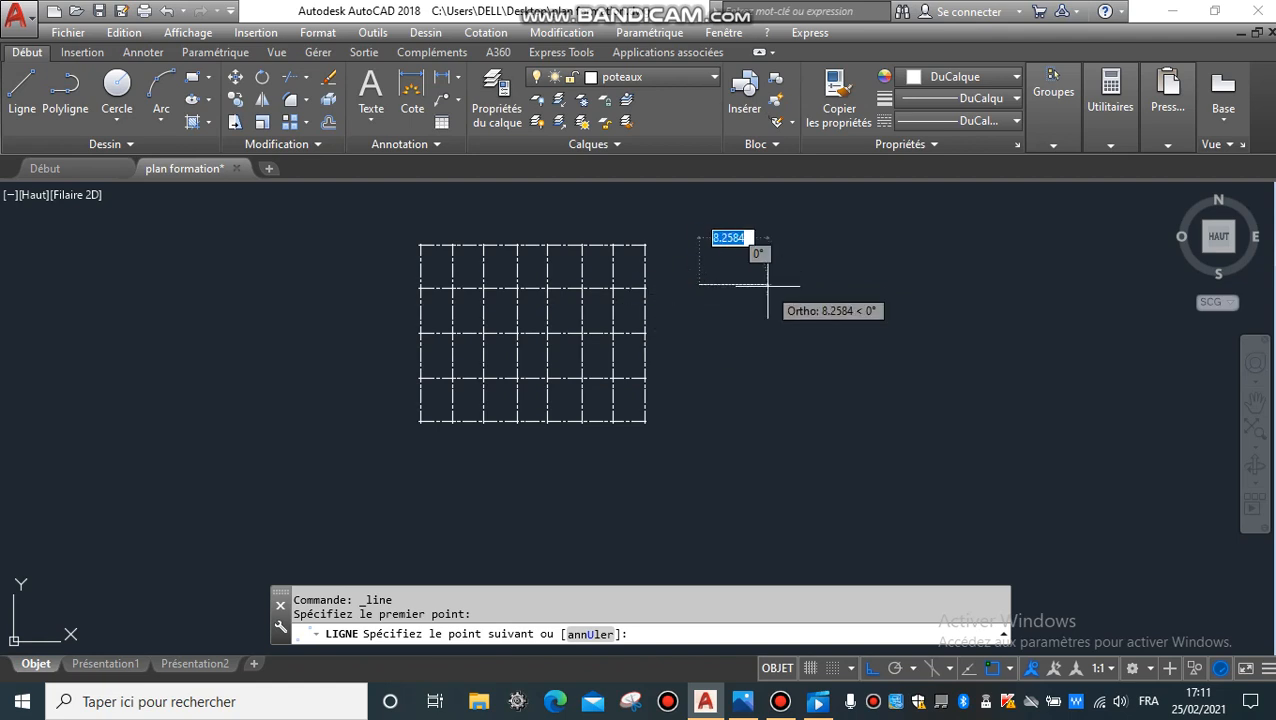
text(0.3)
key(Return)
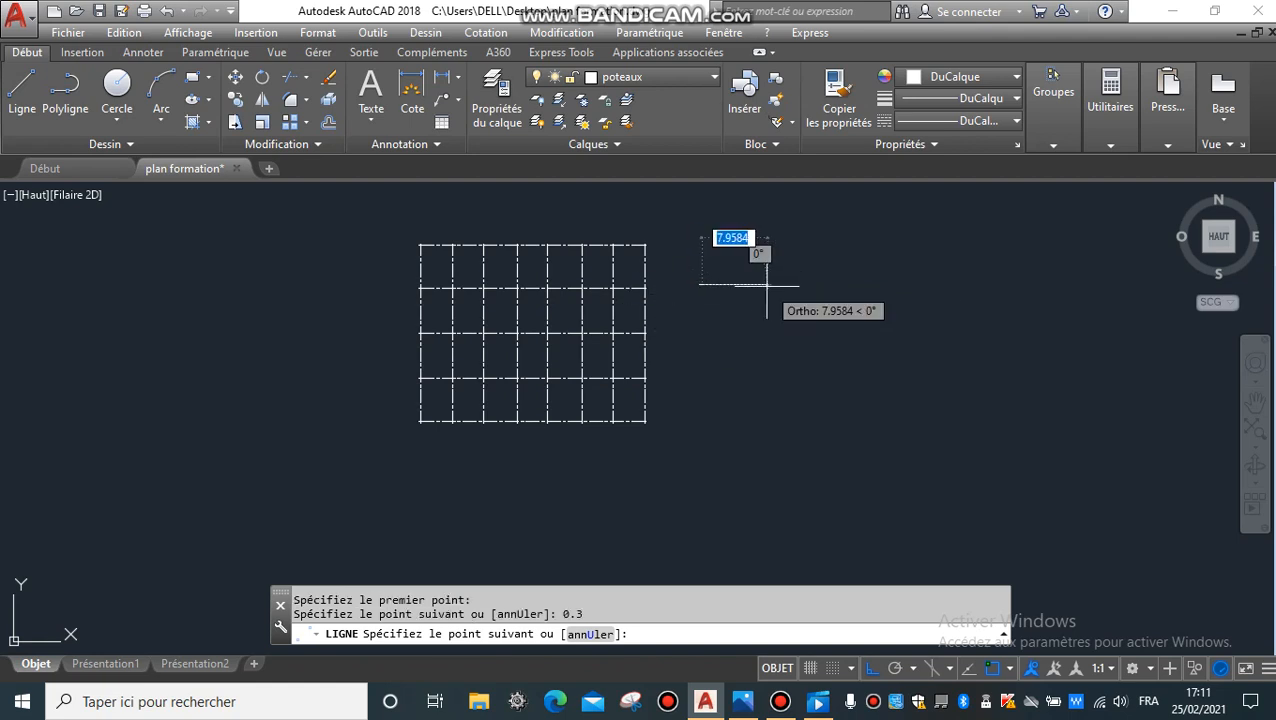
text(0.3)
key(Return)
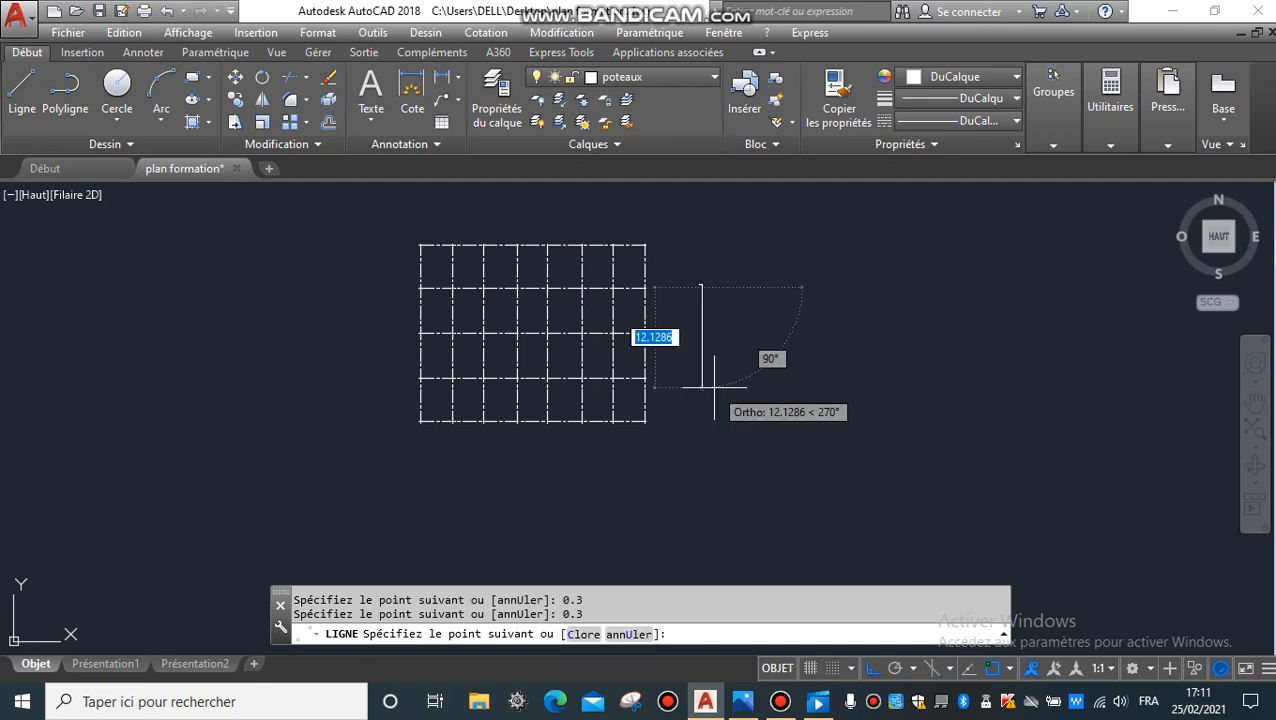
text(0.3)
key(Return)
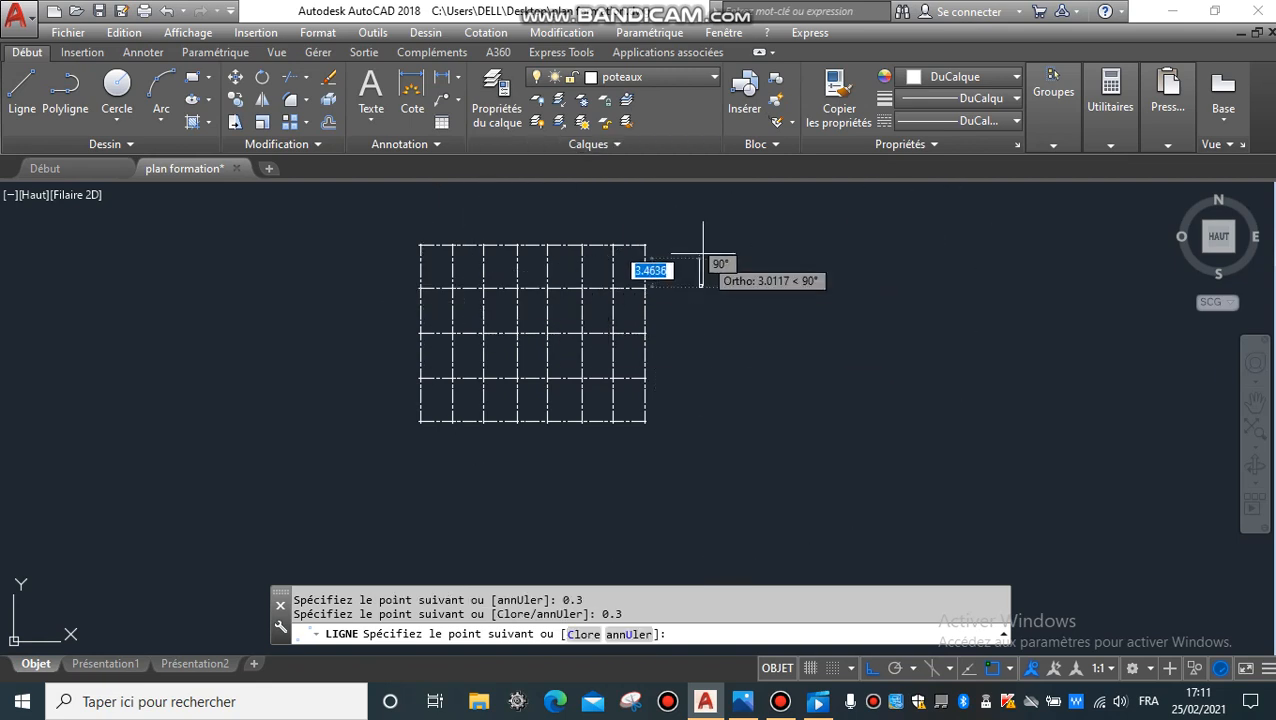
text(0)
key(Return)
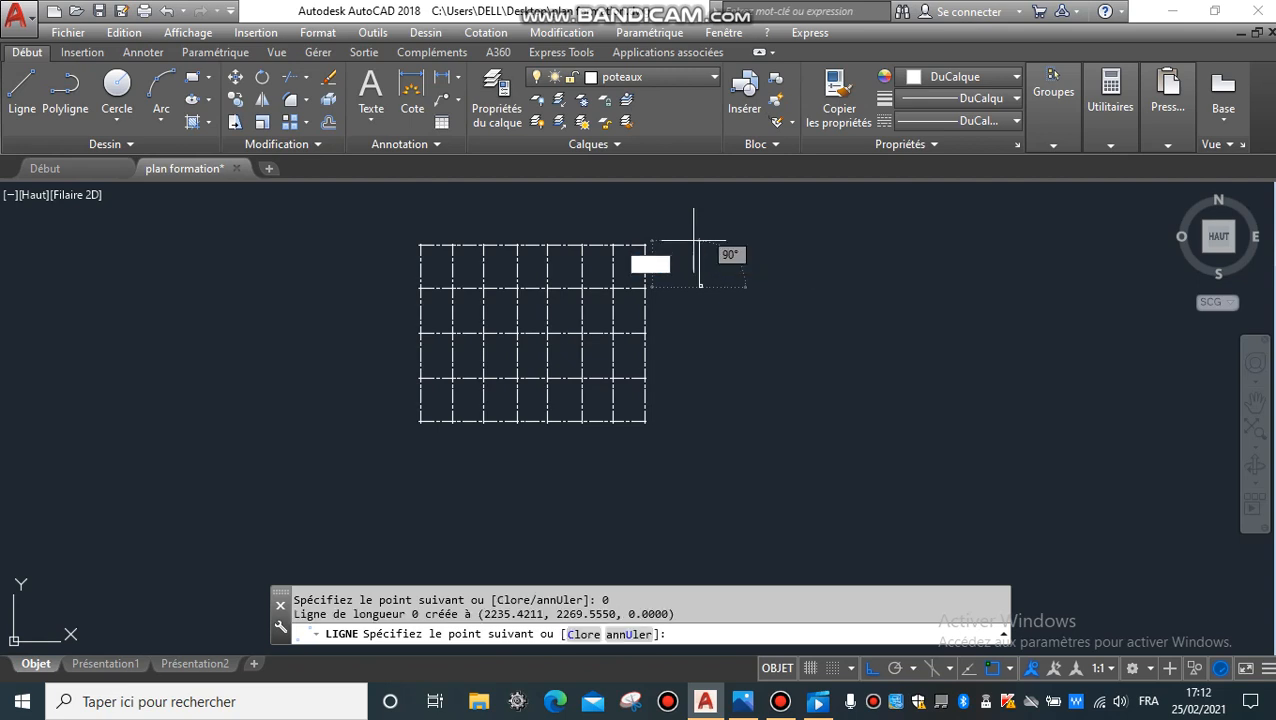
key(Return)
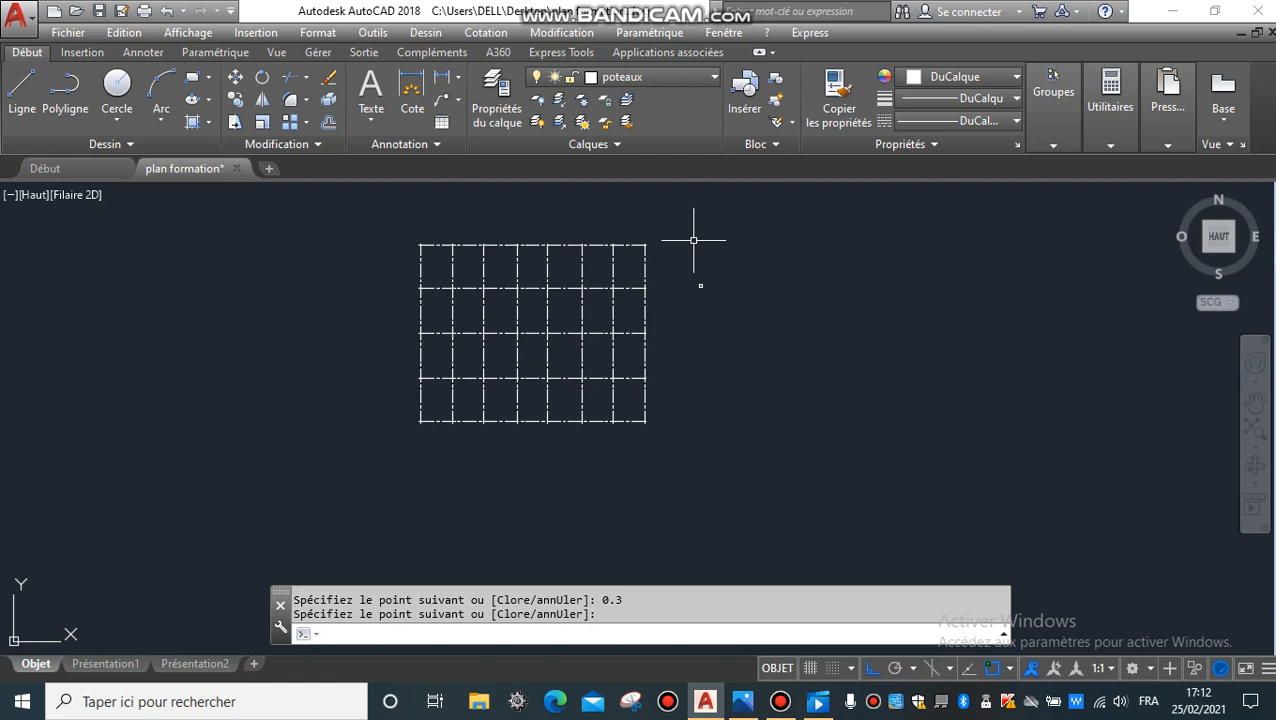
key(Return)
Move the whole column square horizontally so it sits just outside the grid's outermost right vertical axis
scroll(706, 262, up, 4)
click(702, 296)
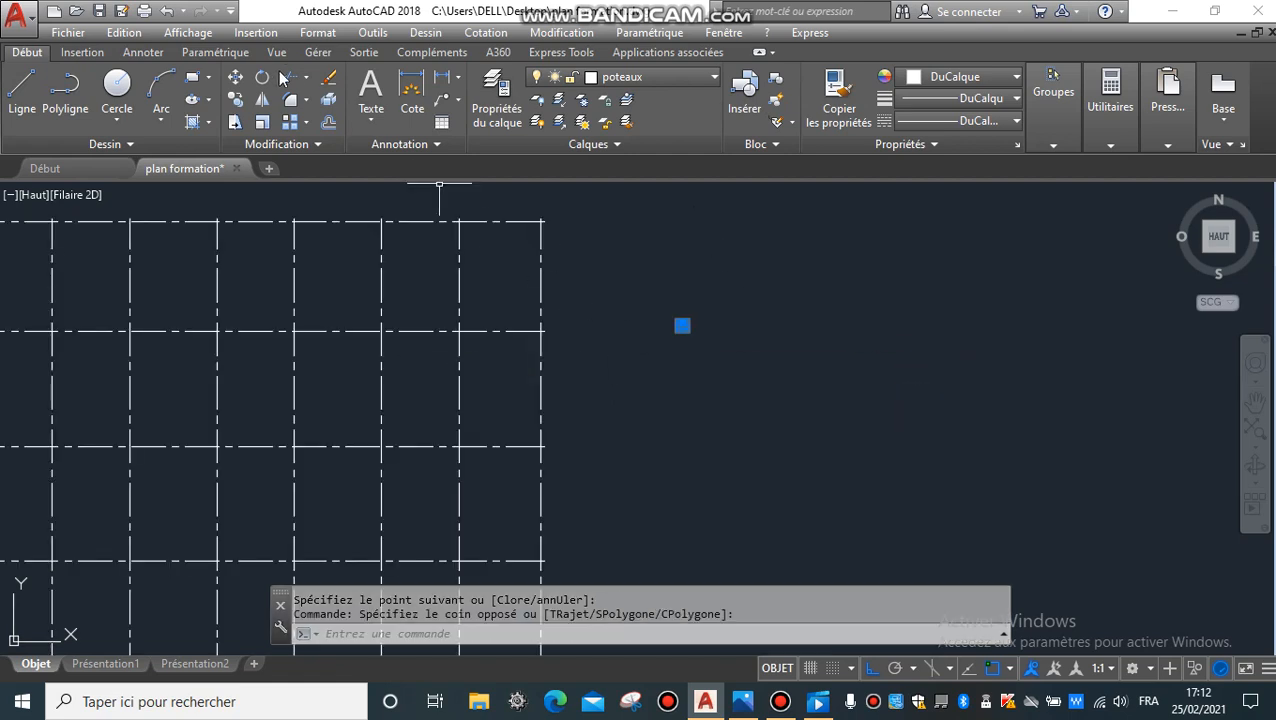
click(235, 80)
click(698, 293)
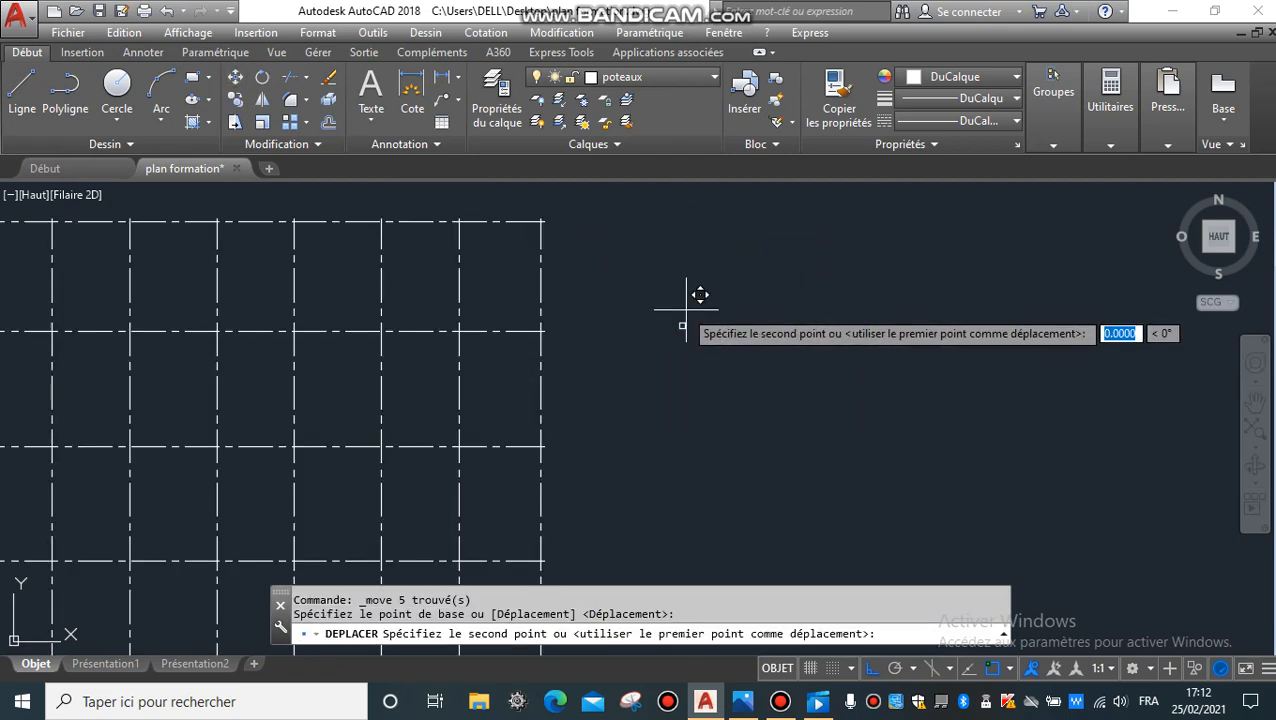
click(566, 302)
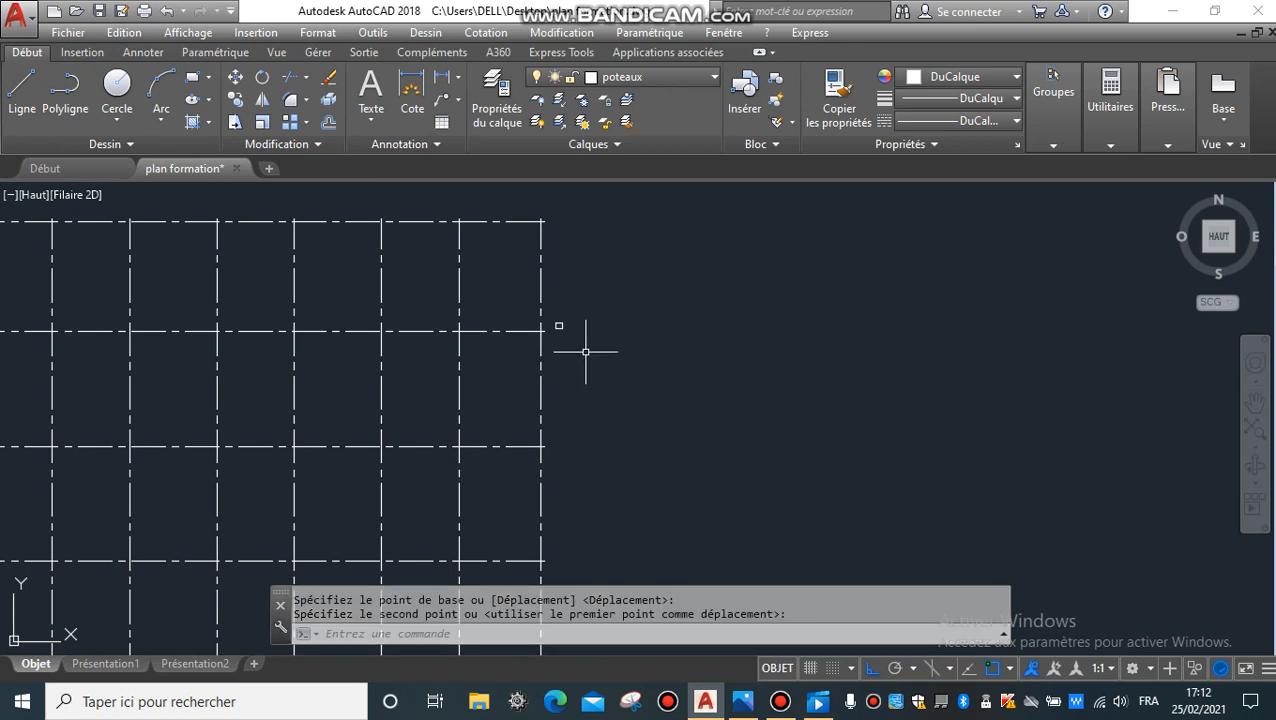
Select the square's four sides one after another to check whether they are separate objects, and clear the selection
scroll(567, 328, up, 5)
scroll(421, 336, up, 6)
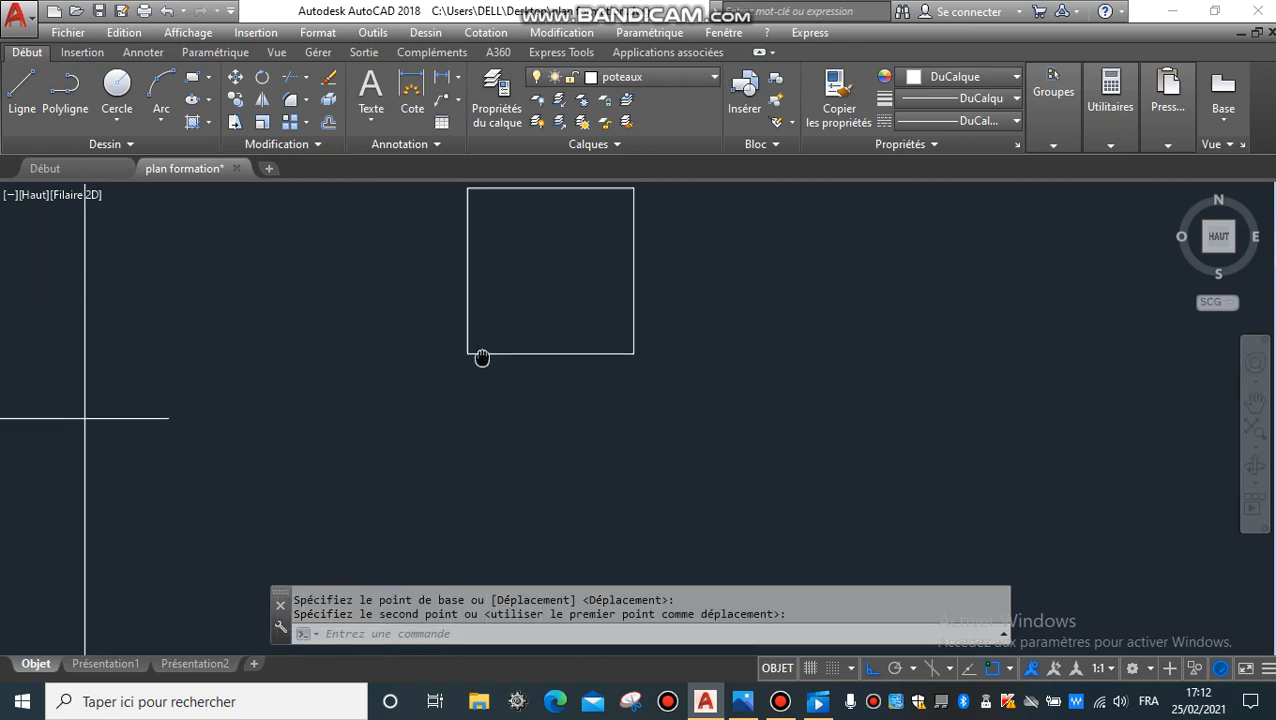
middle_drag(588, 316, 557, 401)
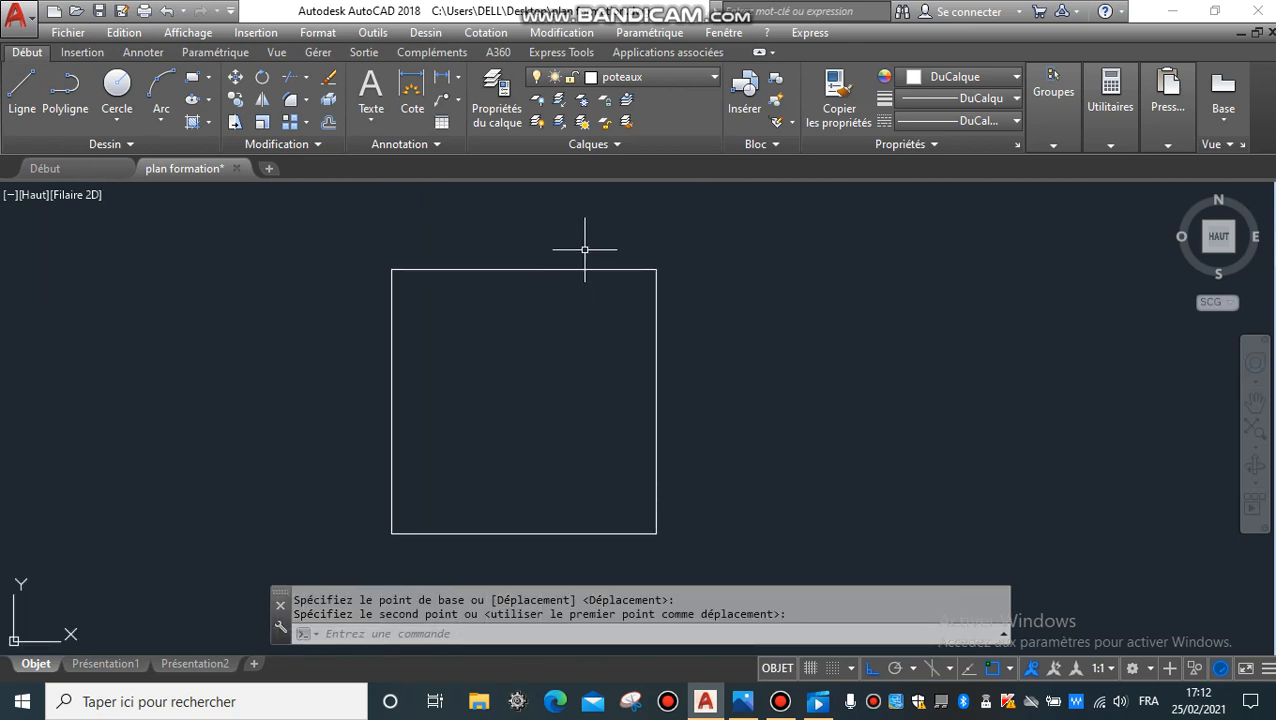
click(575, 239)
click(470, 355)
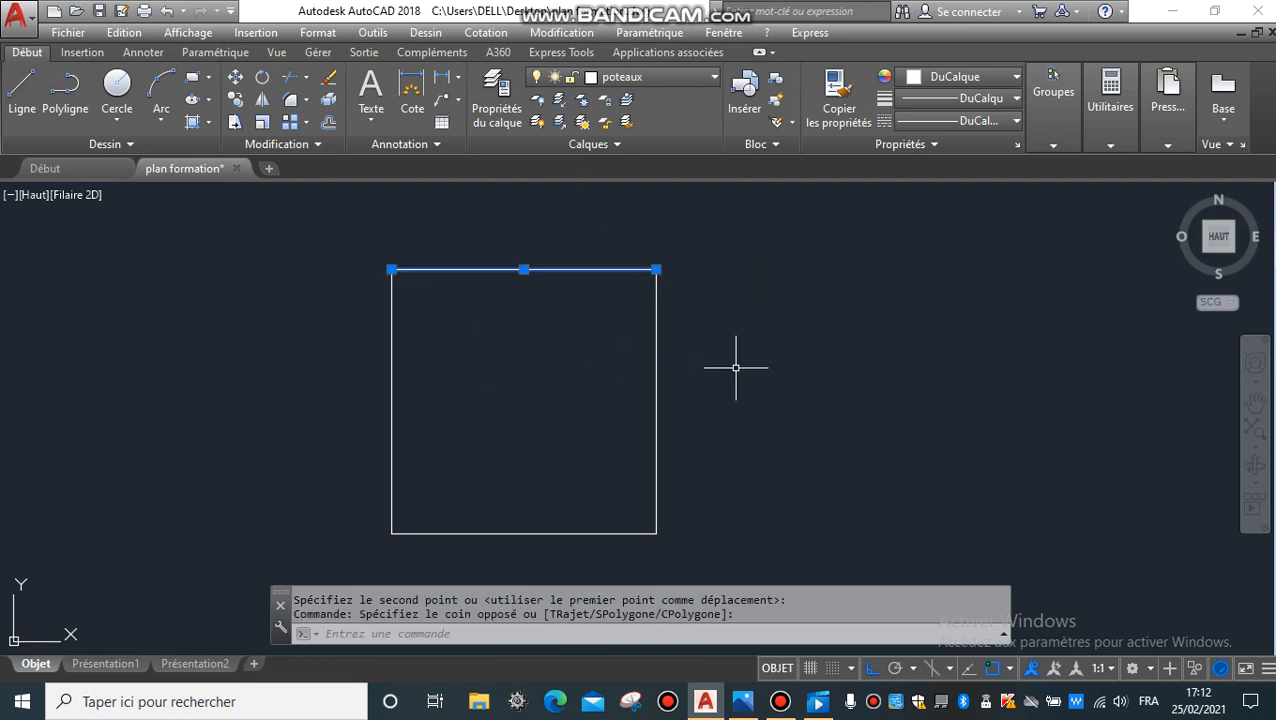
click(700, 347)
click(640, 392)
click(478, 484)
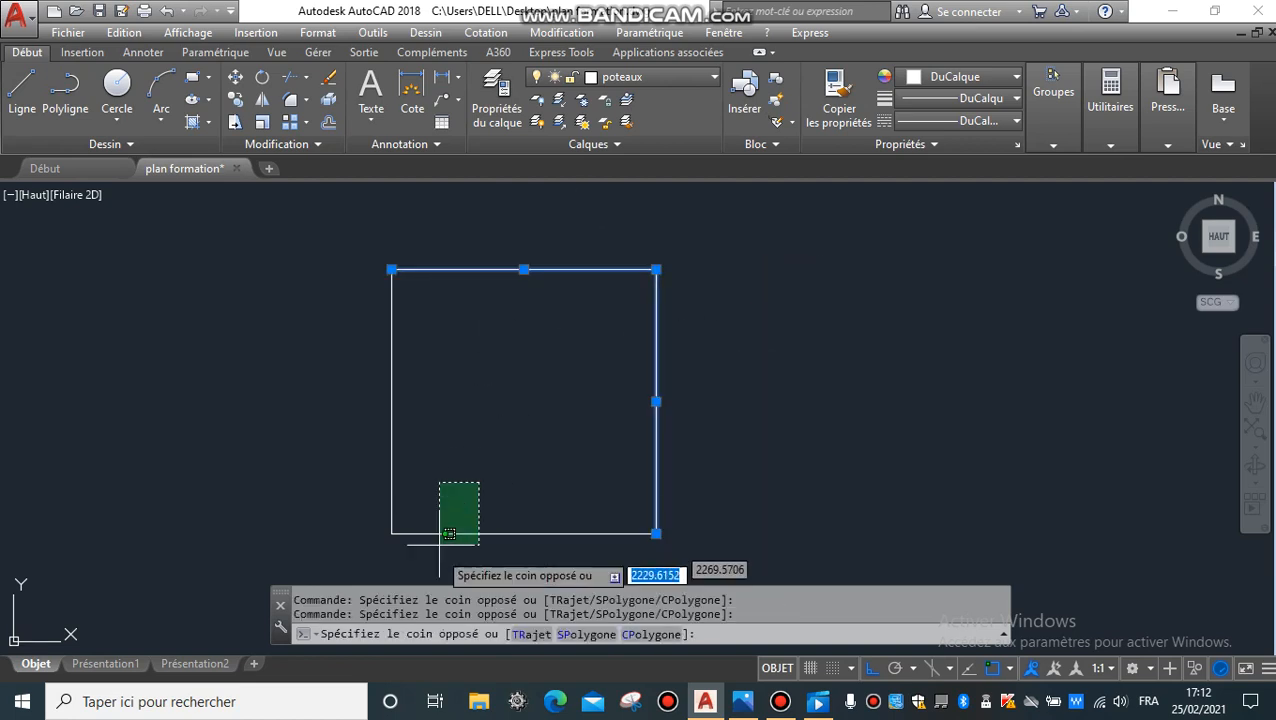
click(437, 547)
click(430, 397)
click(281, 411)
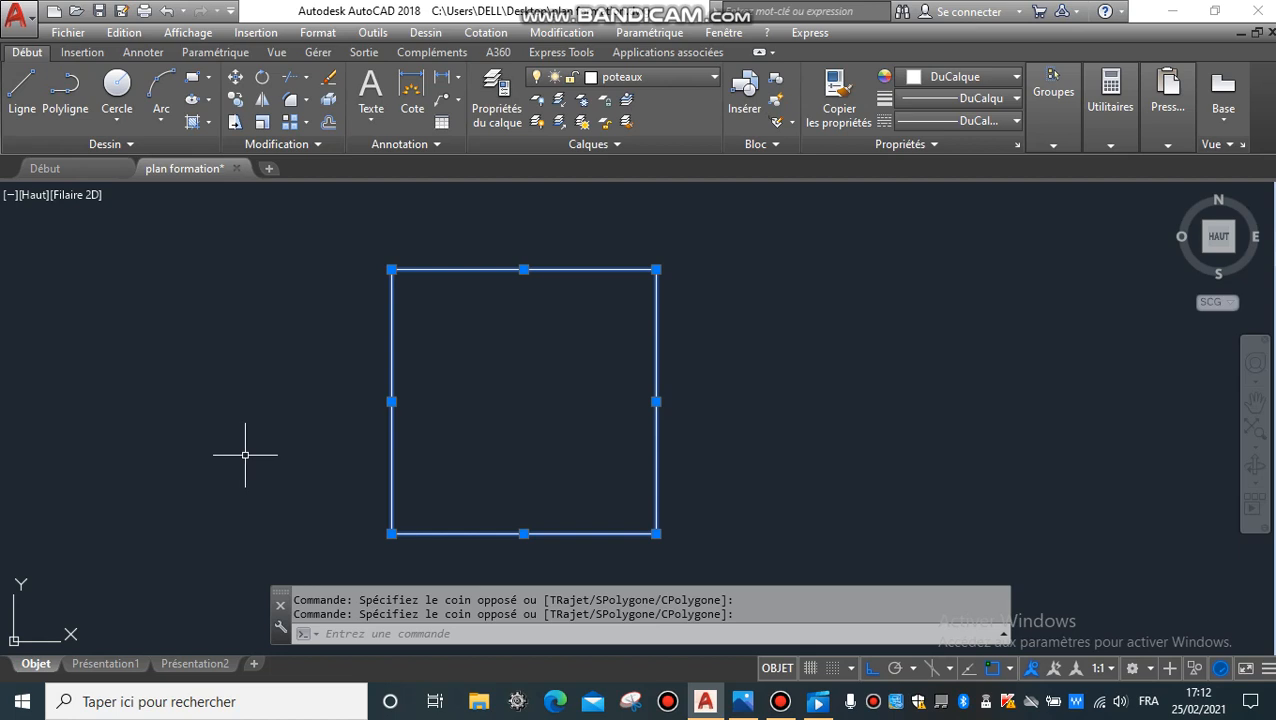
key(Escape)
Draw a second 0.3 by 0.3 square below the first one with the Polyline command
scroll(285, 356, down, 8)
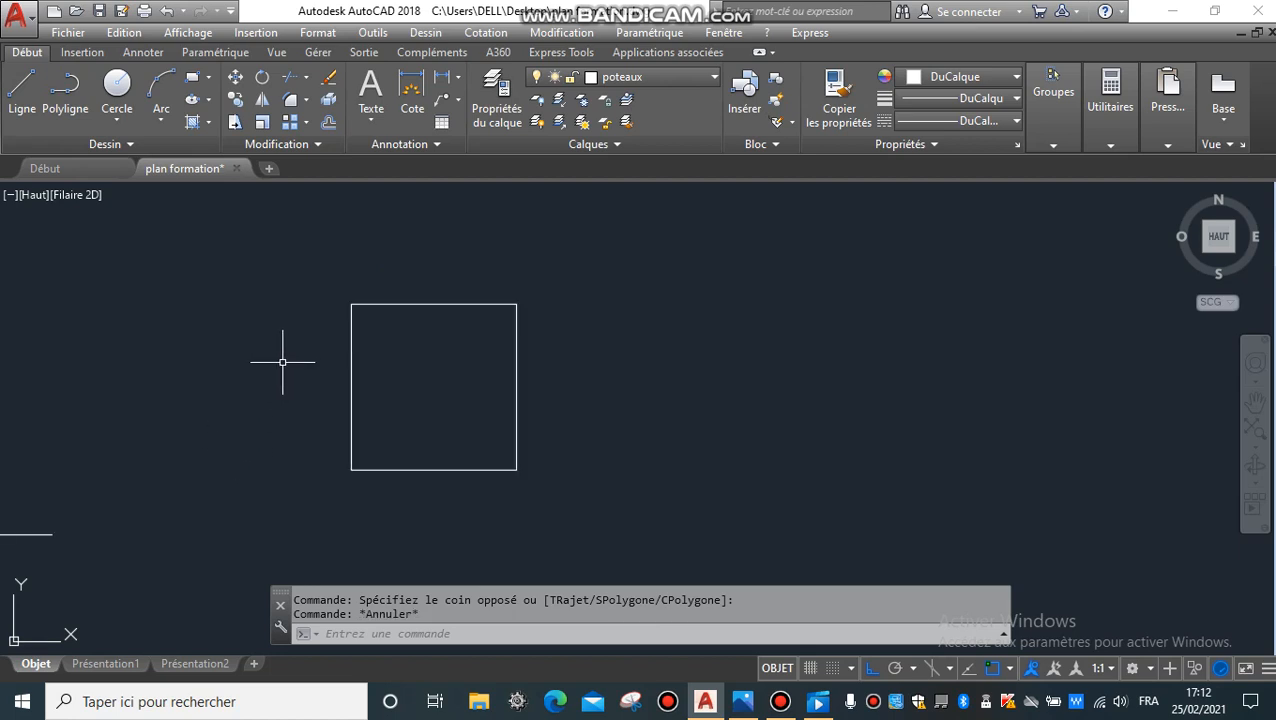
middle_drag(274, 404, 317, 267)
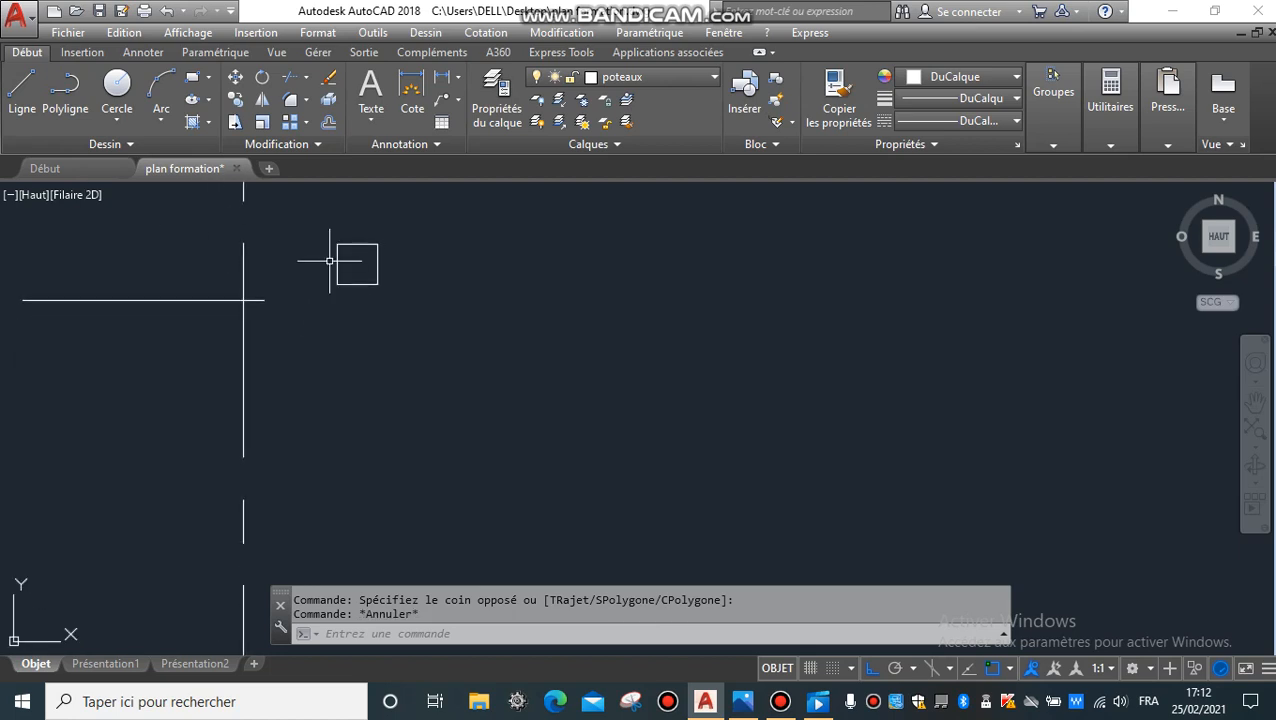
click(66, 110)
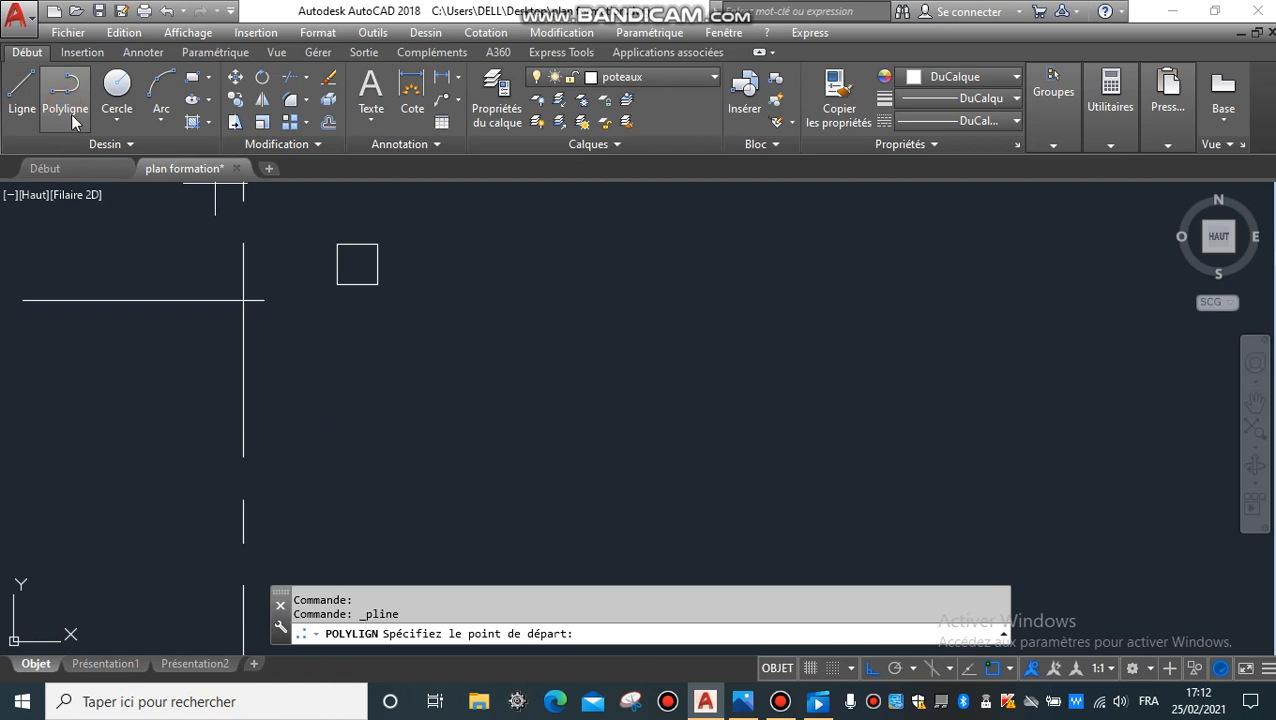
click(338, 352)
text(0.3)
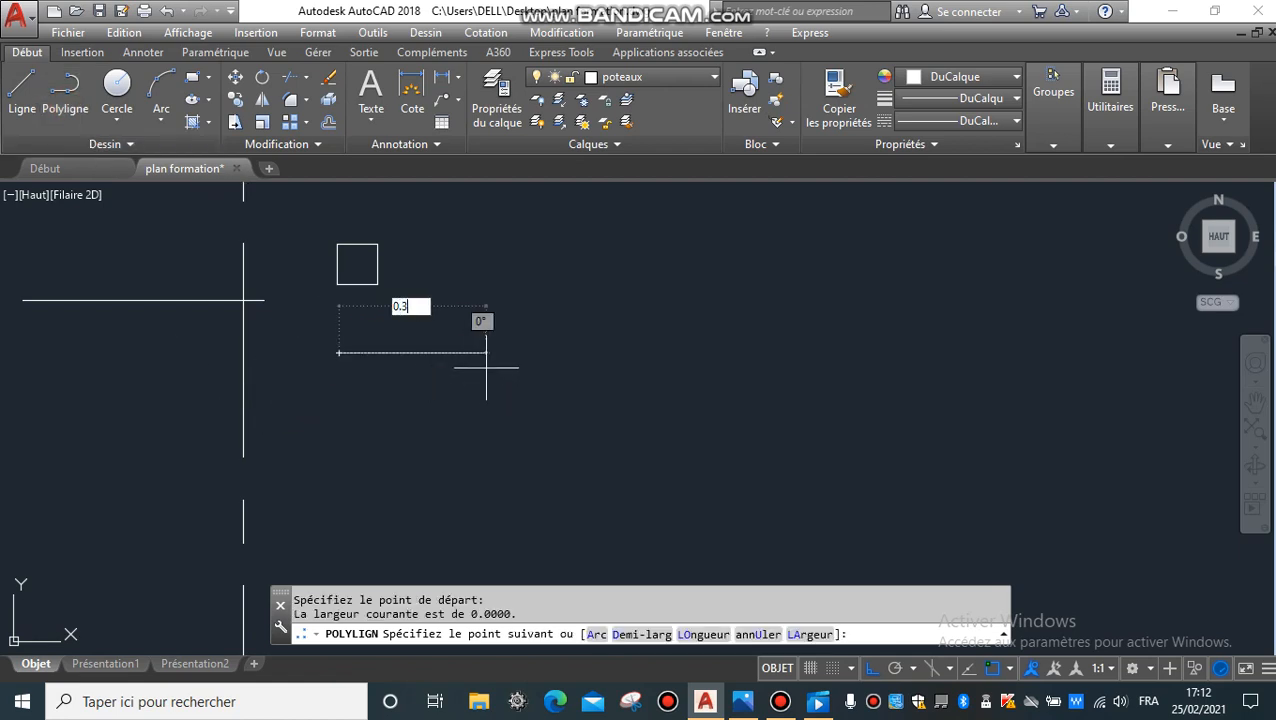
key(Return)
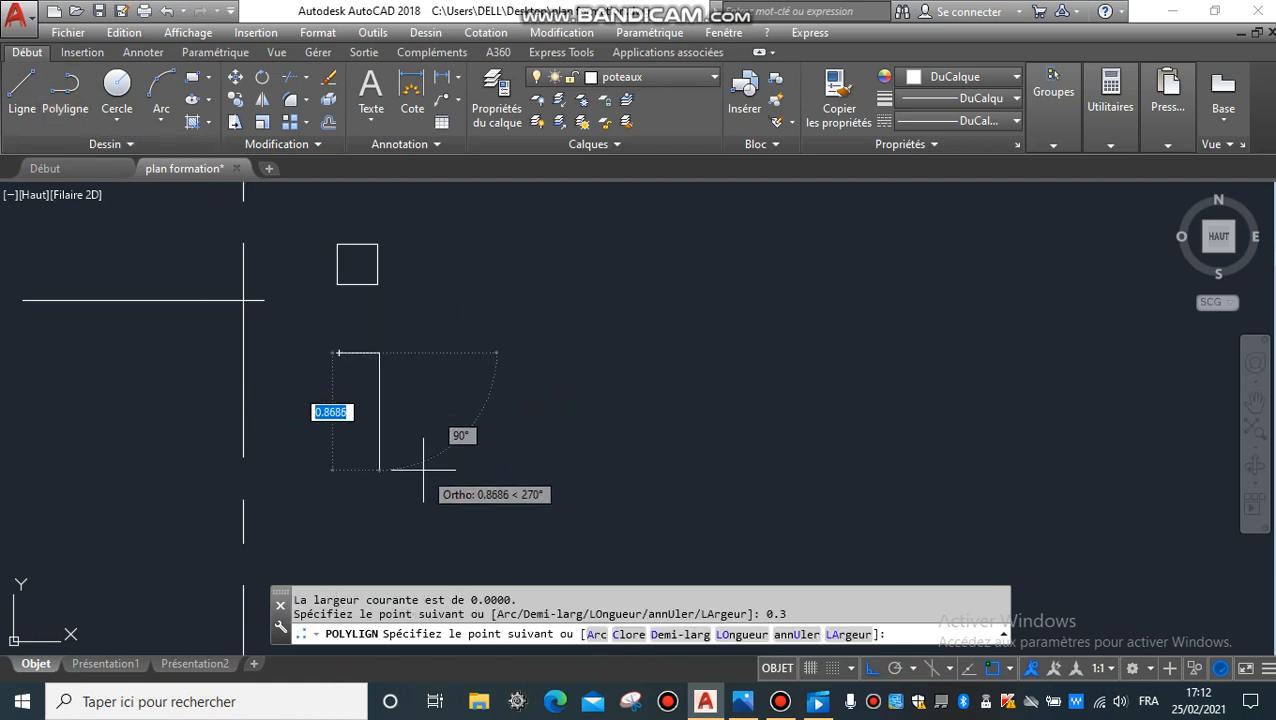
text(0.3)
key(Return)
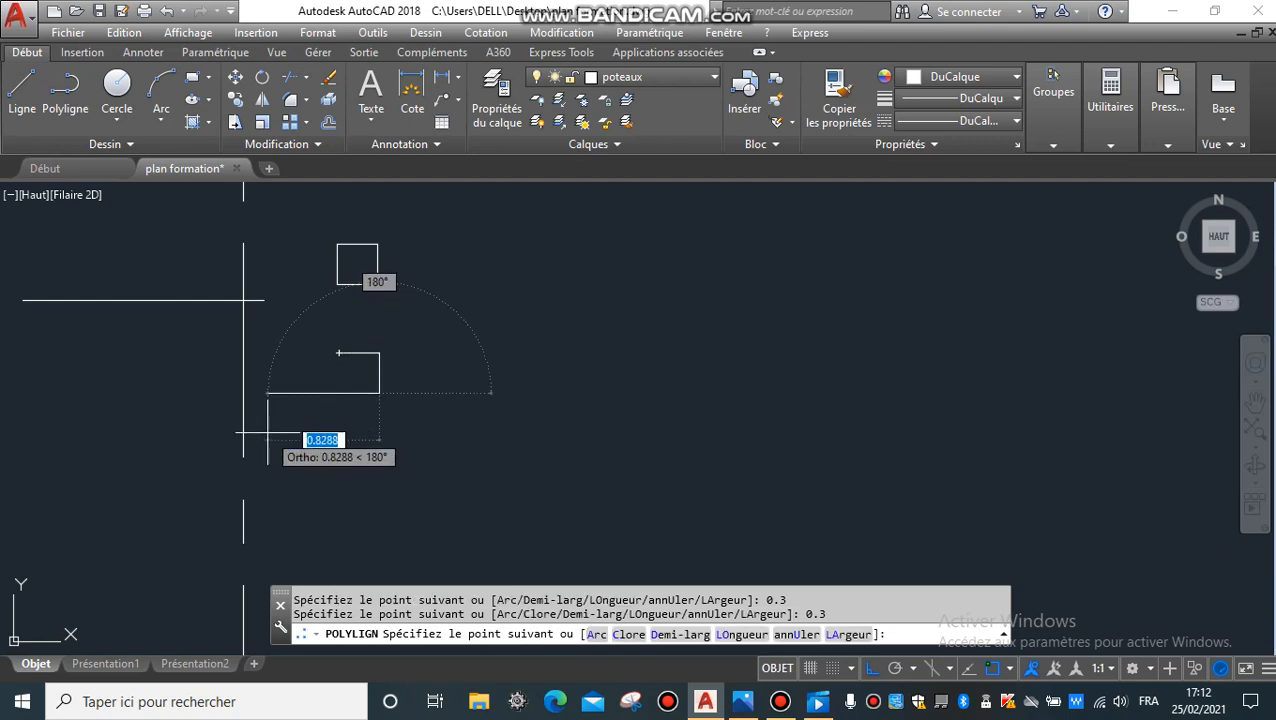
text(0.3)
key(Return)
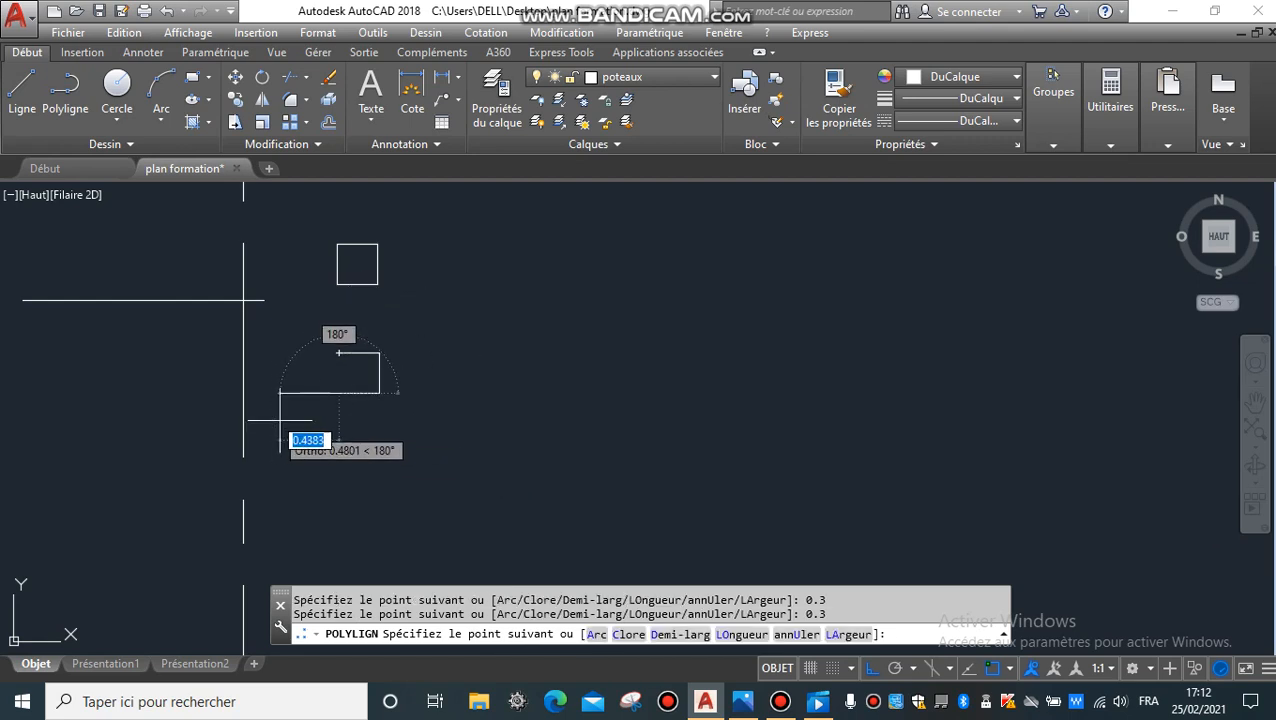
text(0)
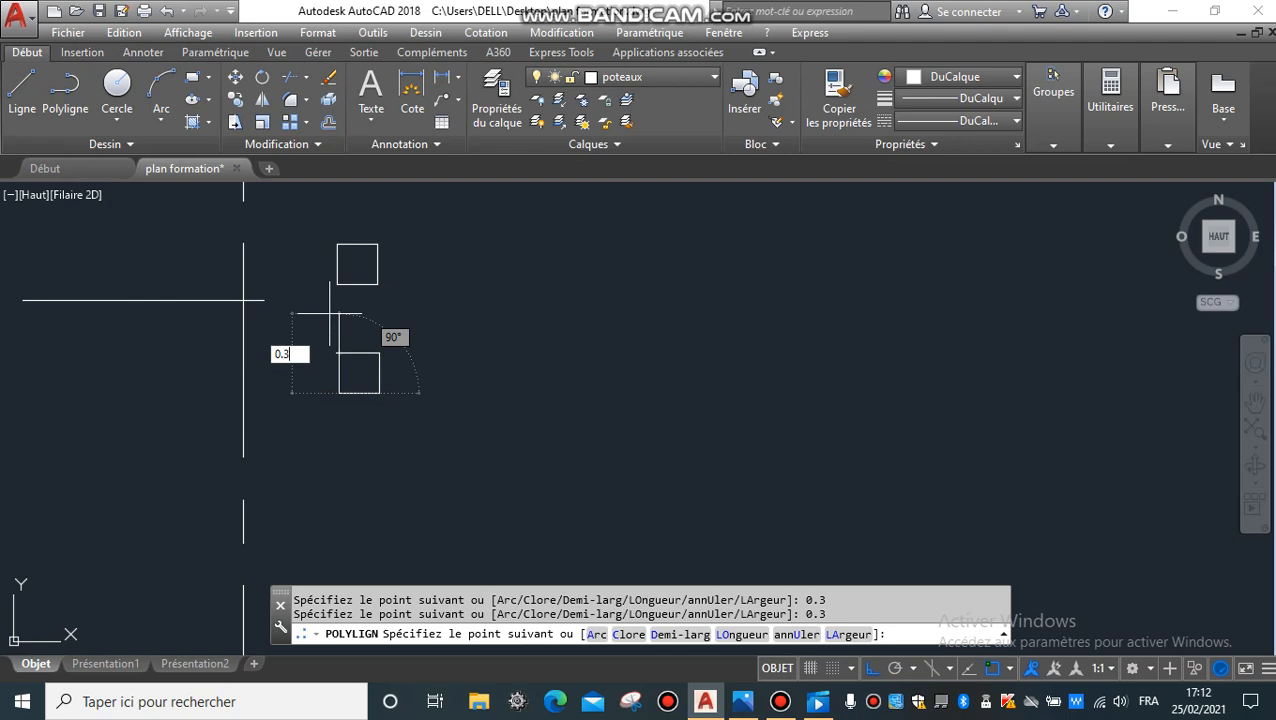
text(.3)
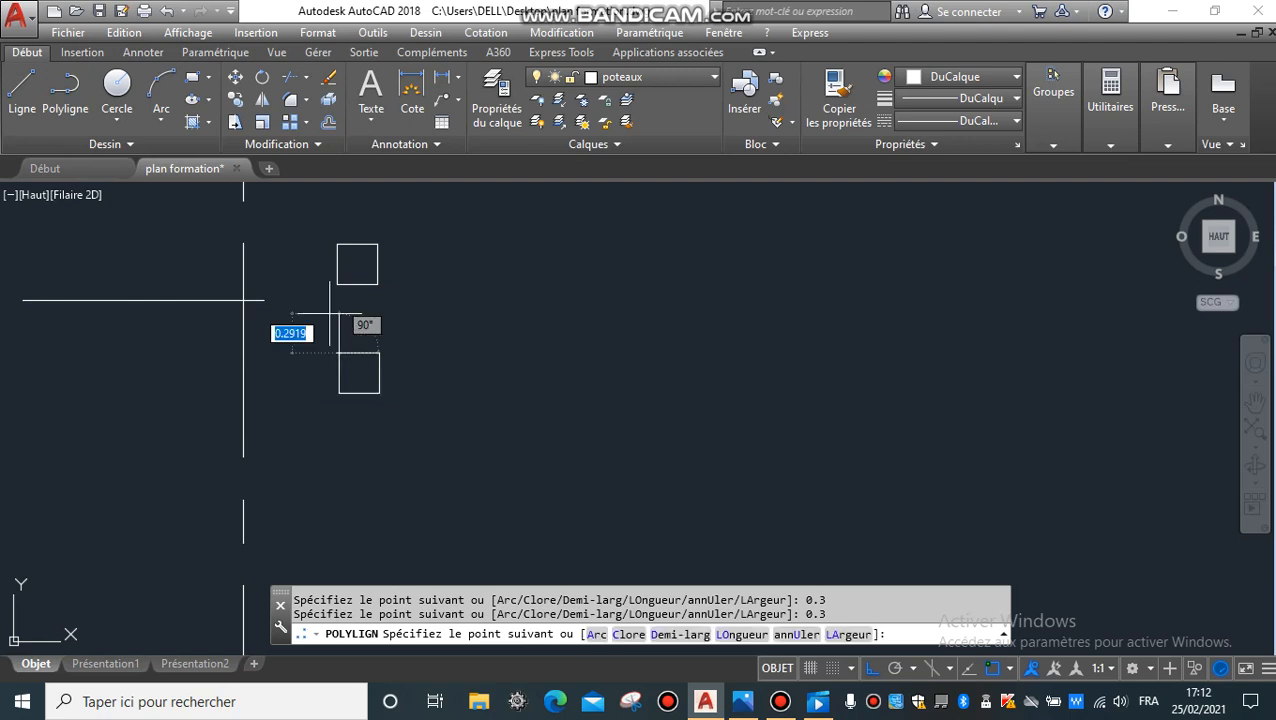
key(Return)
key(Return)
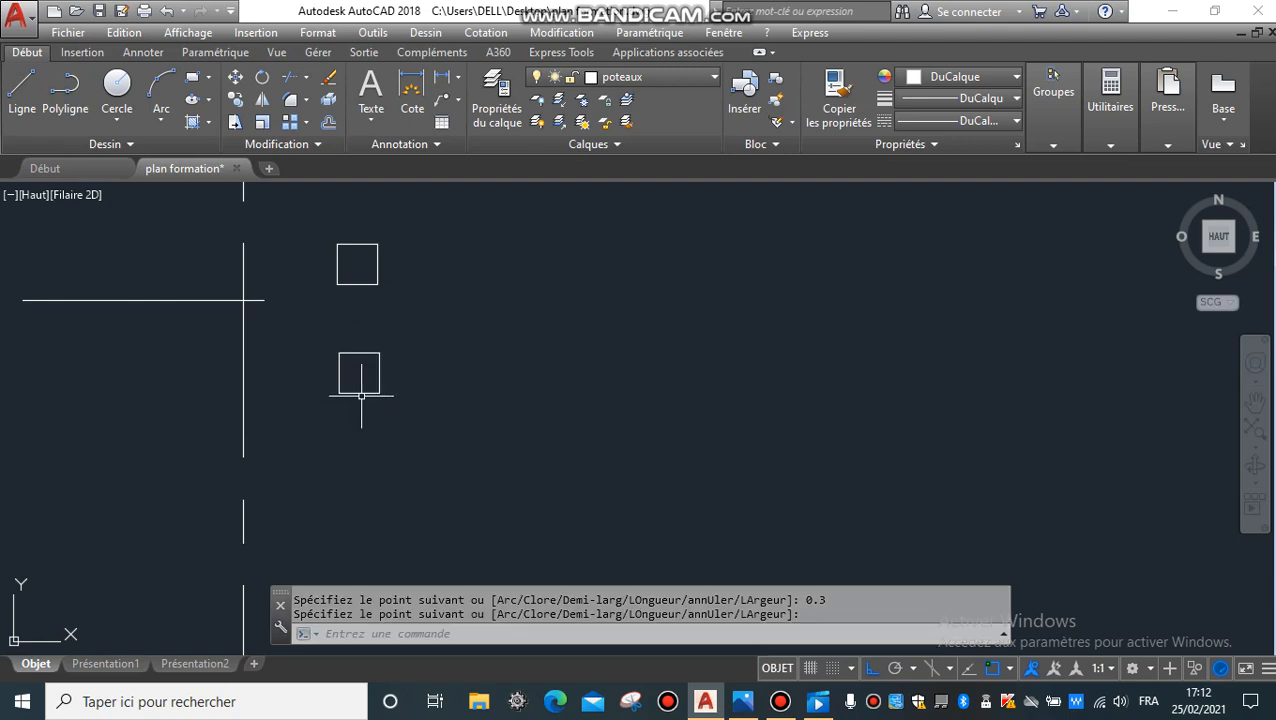
Draw a third 0.3 by 0.3 square below the other two with the Polyline command, closing it with the Clore option
click(65, 90)
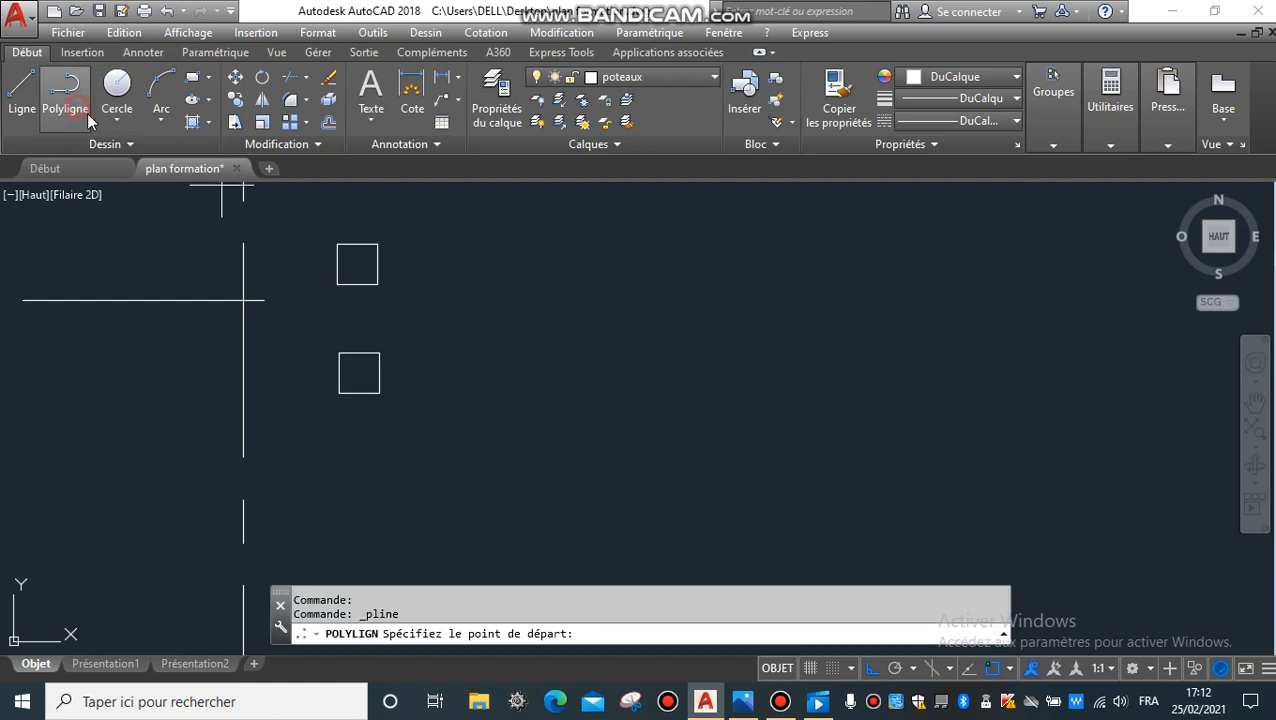
click(318, 441)
text(0.3)
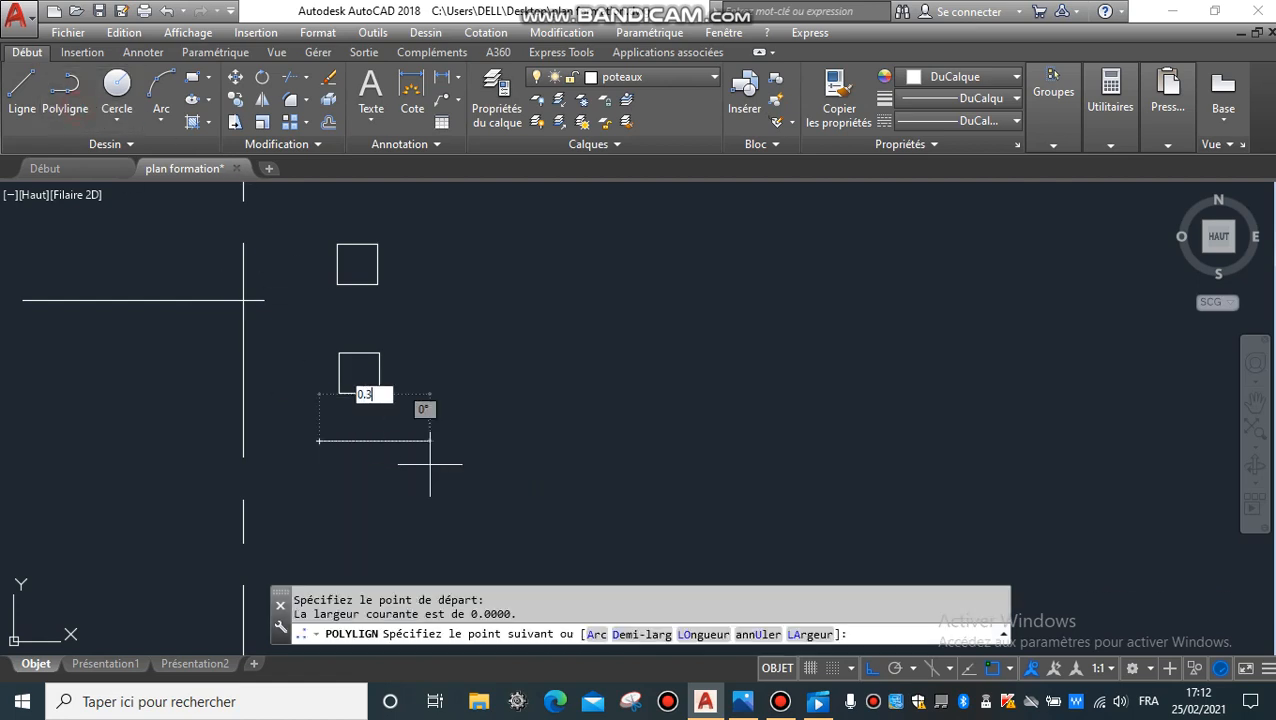
key(Return)
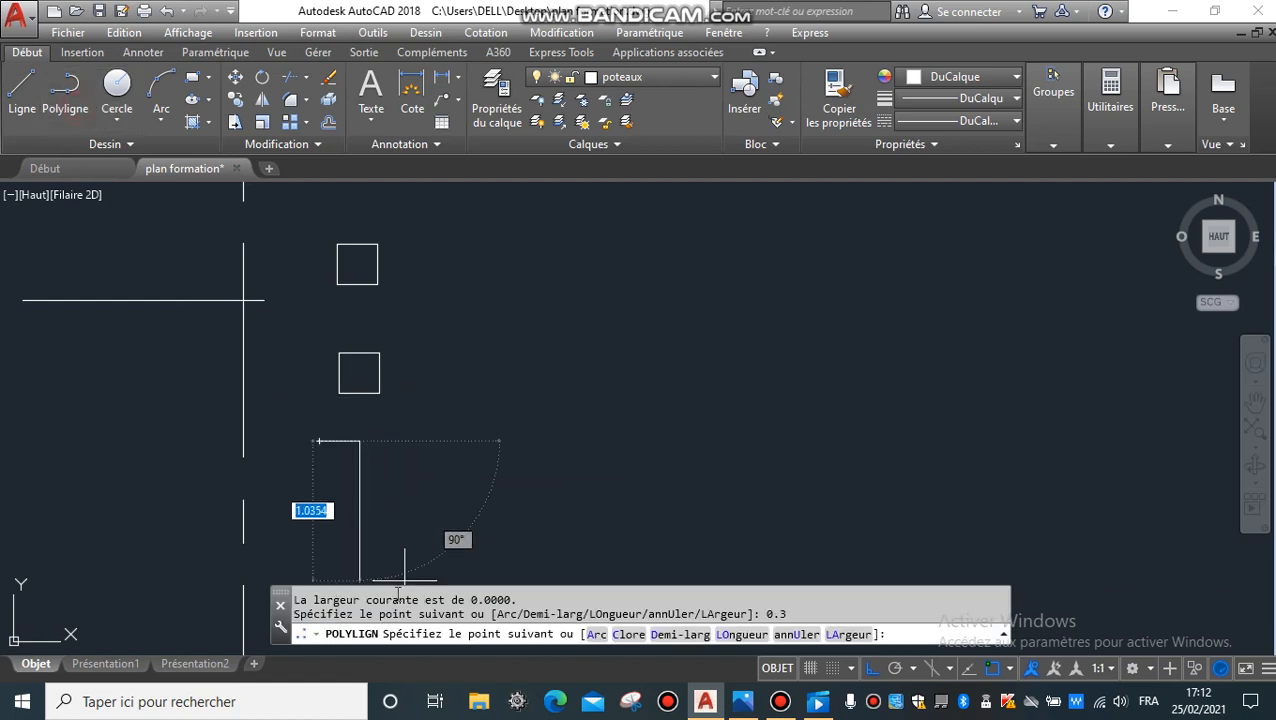
text(0.3)
key(Return)
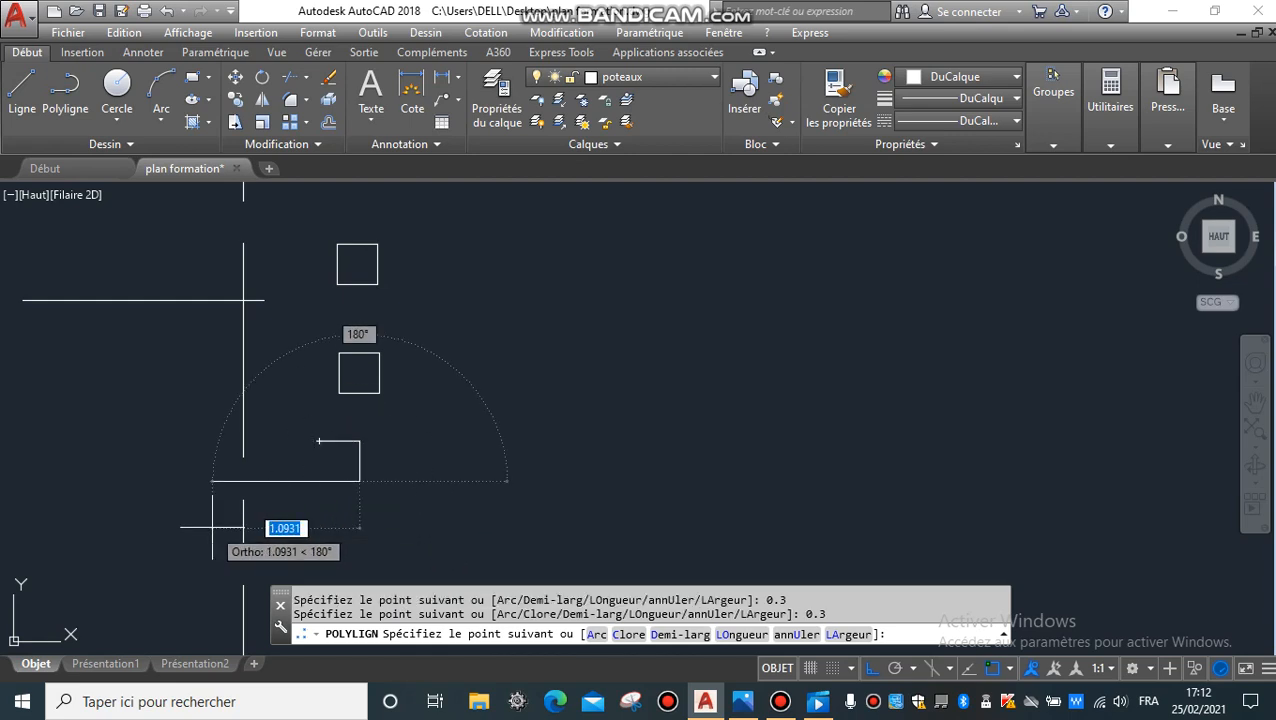
text(0.3)
key(Return)
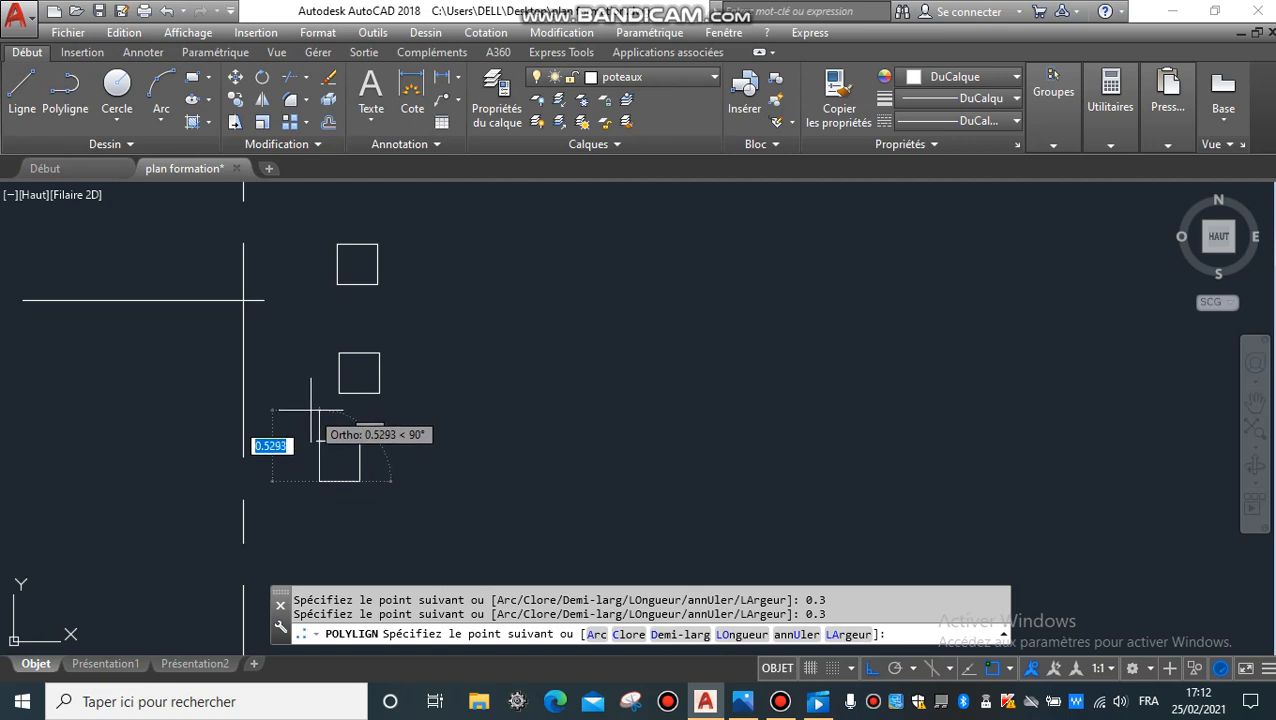
right_click(310, 410)
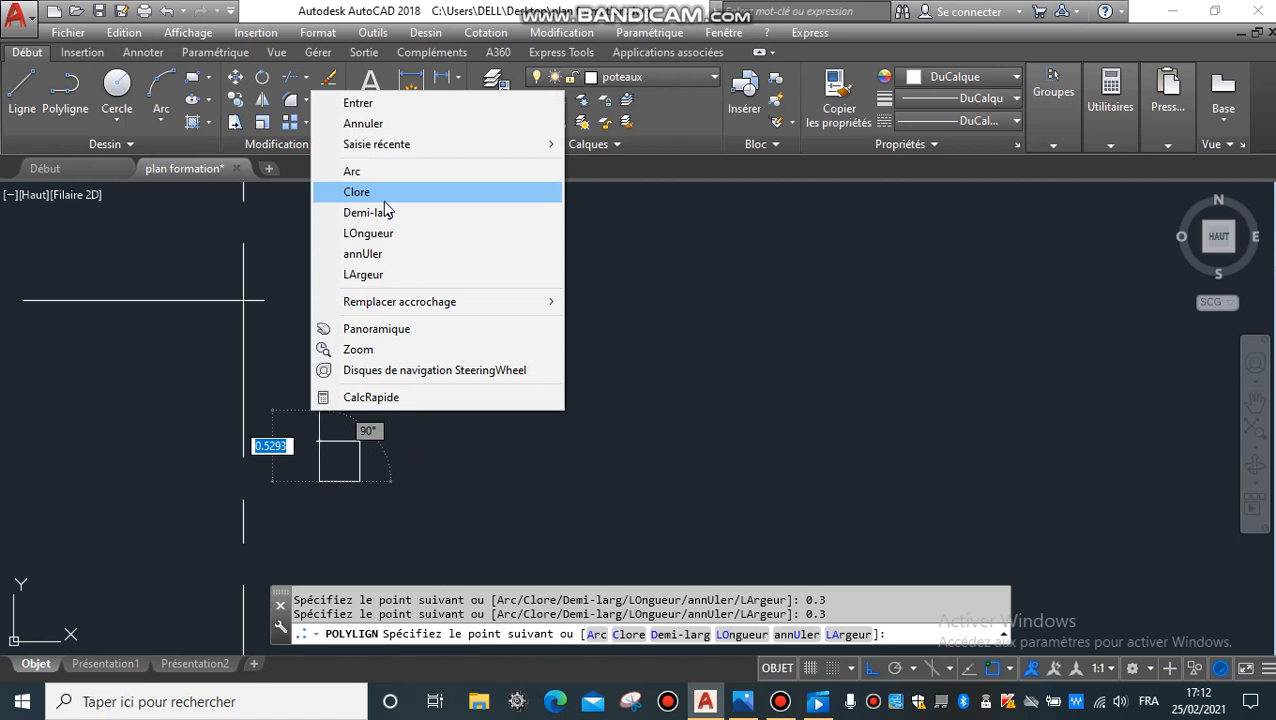
click(384, 199)
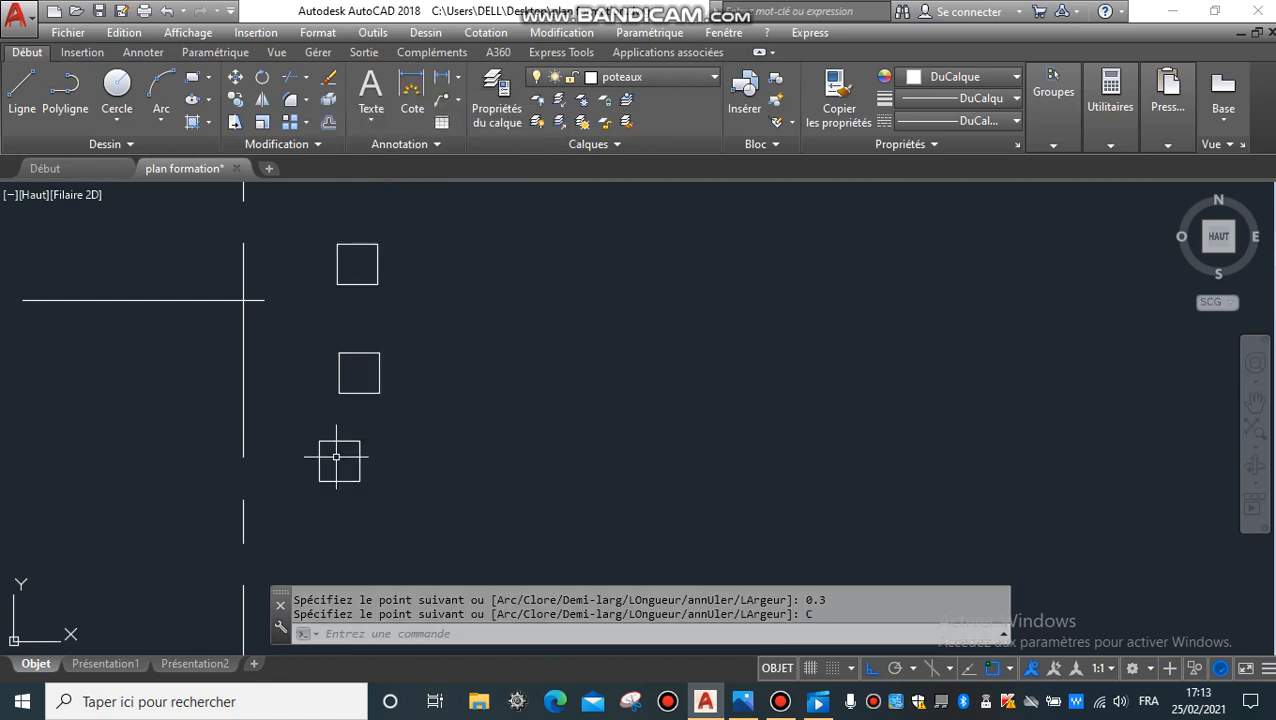
Delete the lowest of the three squares
click(440, 420)
click(311, 500)
key(Delete)
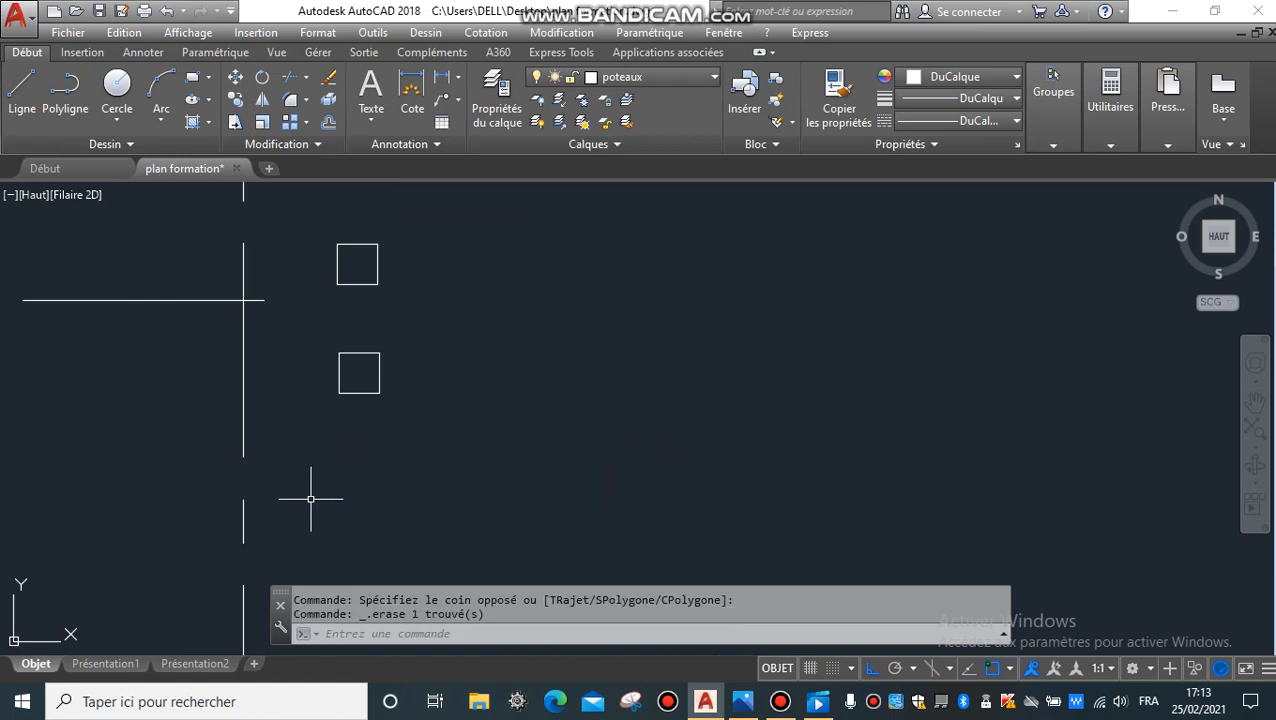
Draw a 0.3 by 0.3 polyline square from three 0.3 segments below the second square, closing it with the Clore option
click(64, 95)
click(359, 448)
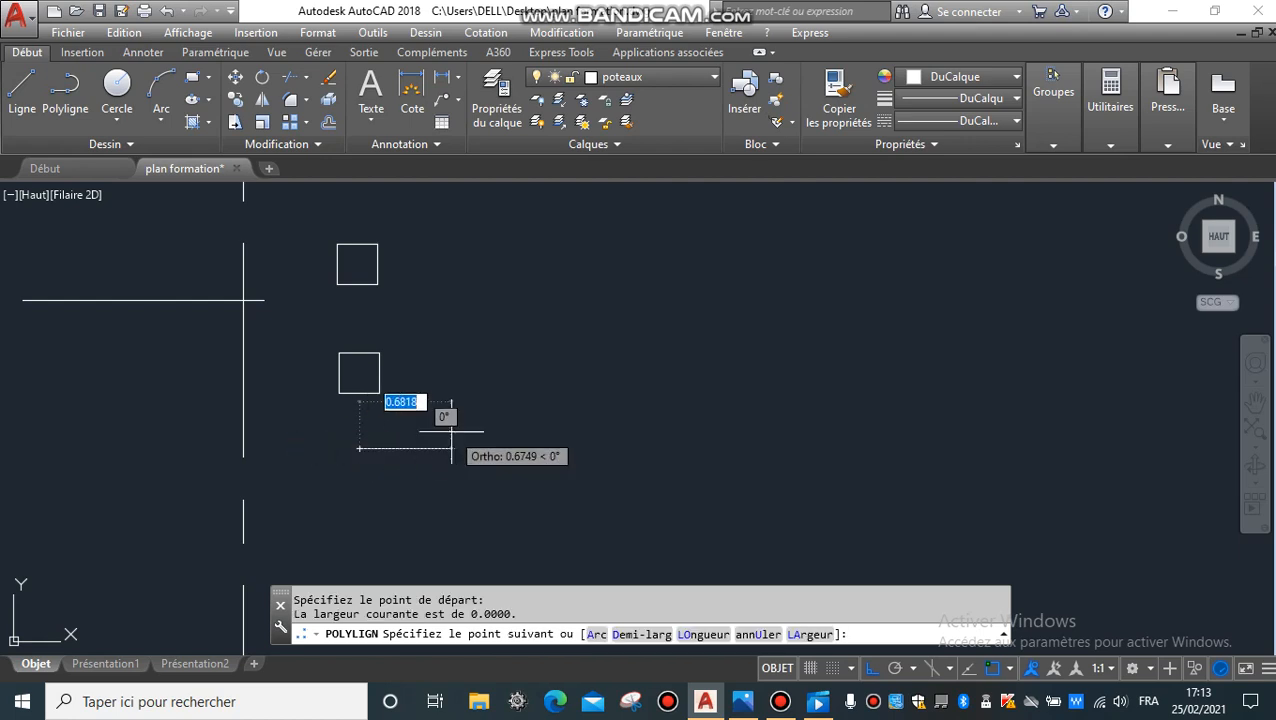
text(0.3)
key(Return)
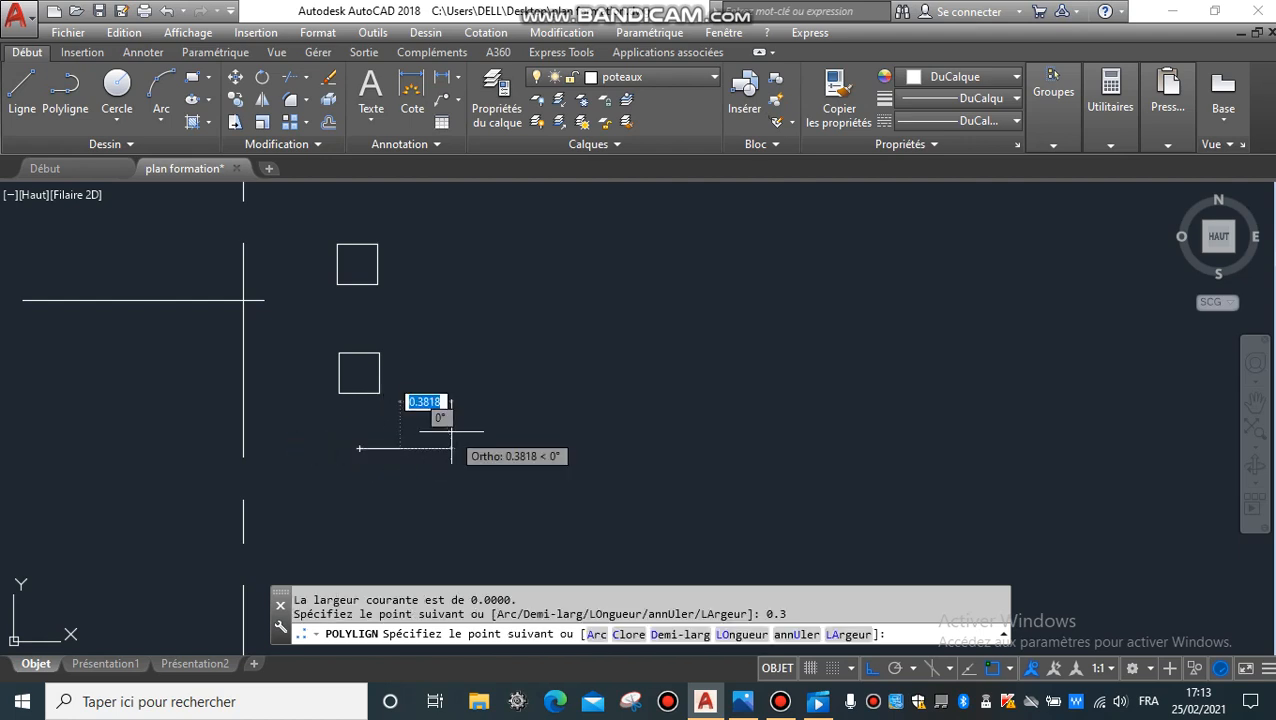
text(0.3)
key(Return)
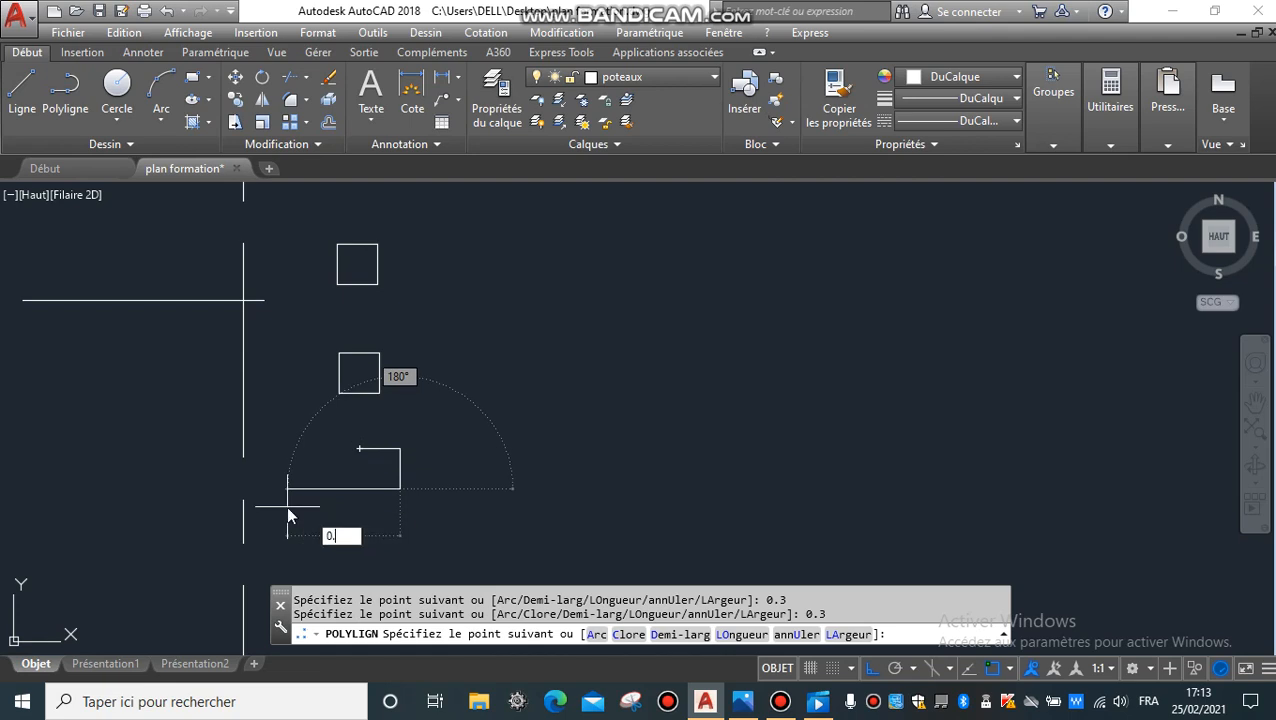
text(0.3)
key(Return)
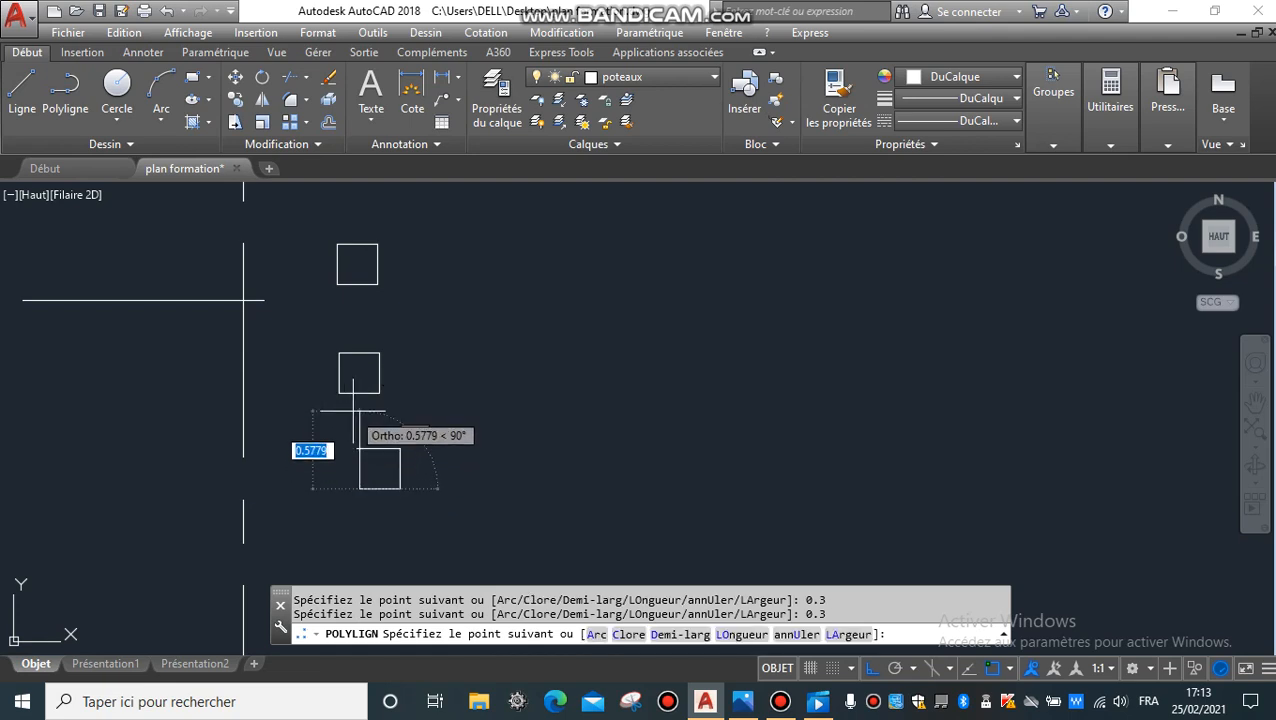
right_click(356, 440)
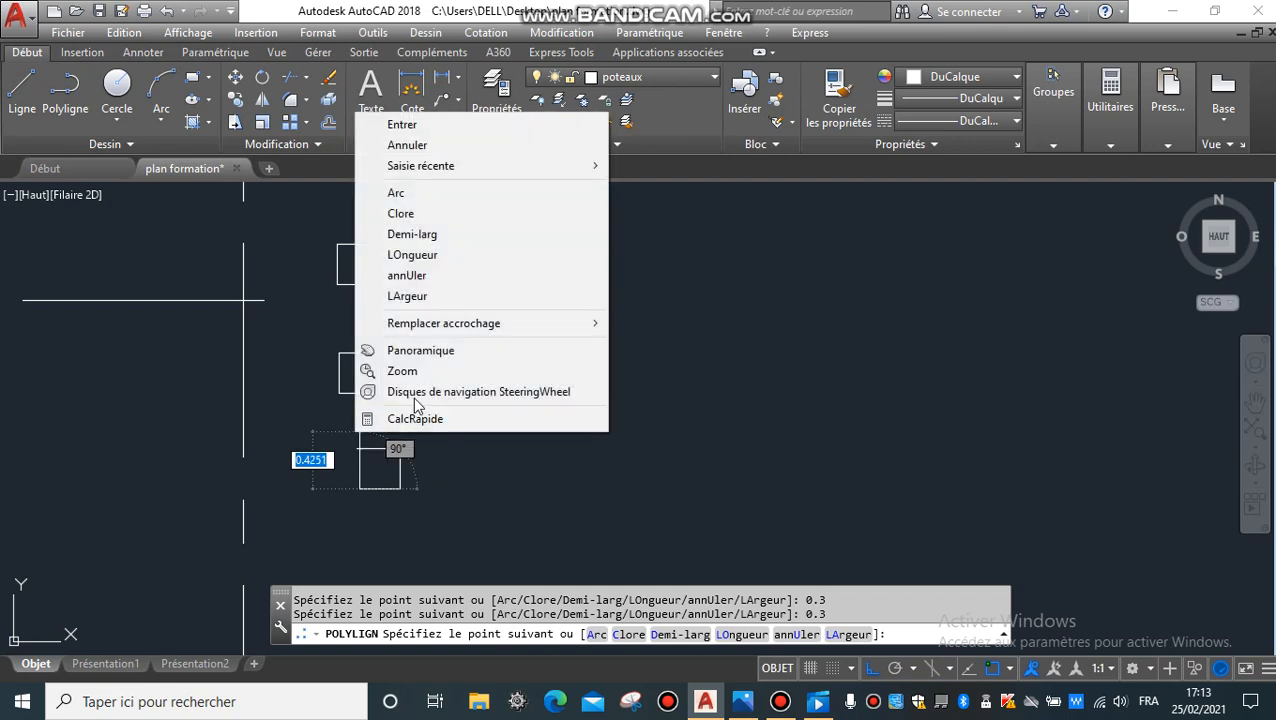
click(430, 215)
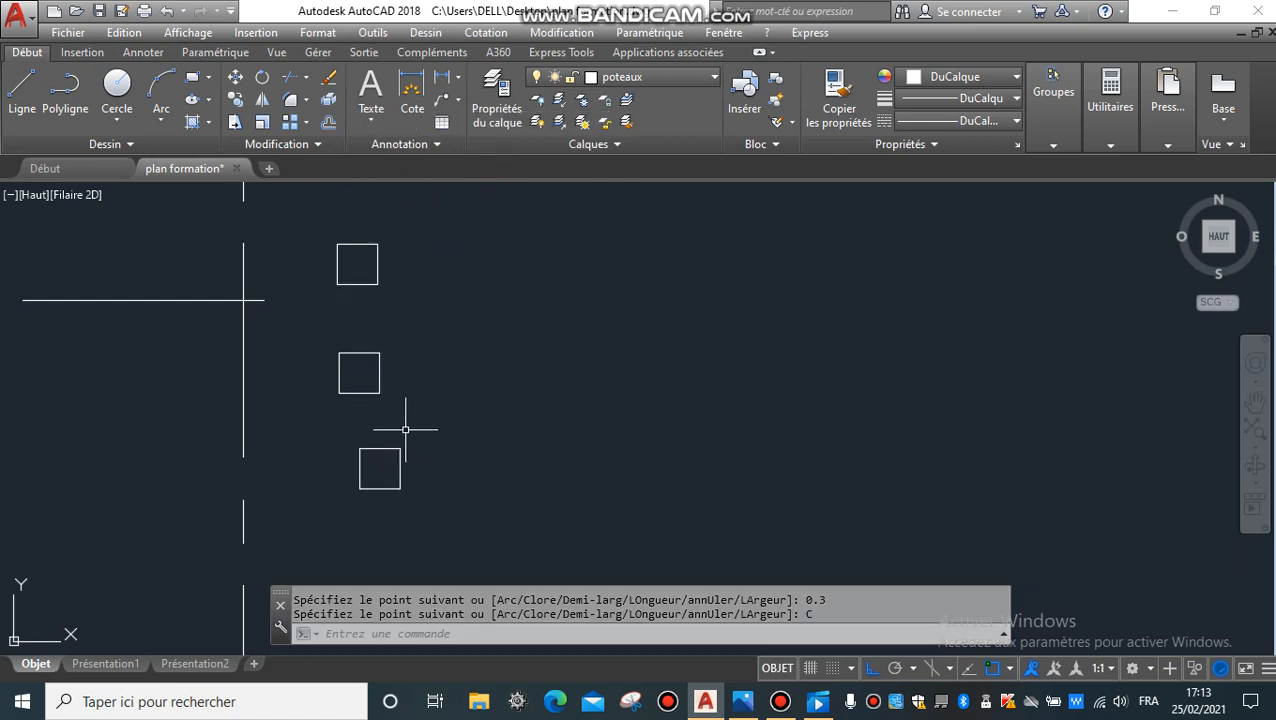
Delete the middle square, keeping the Line square and the lowest polyline square
click(430, 330)
click(312, 404)
key(Delete)
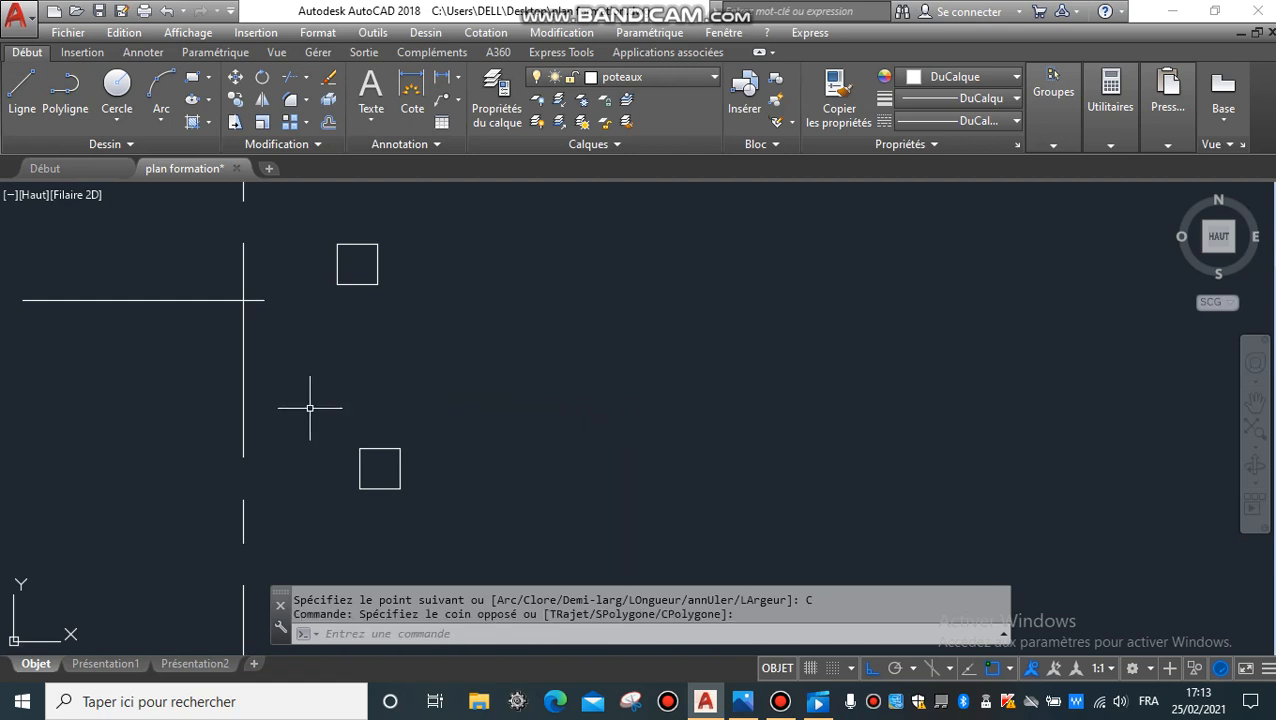
Select the polyline square, and separately the individual sides of the Line square, to compare how each is selected, clearing each selection
click(380, 449)
mouse_move(384, 448)
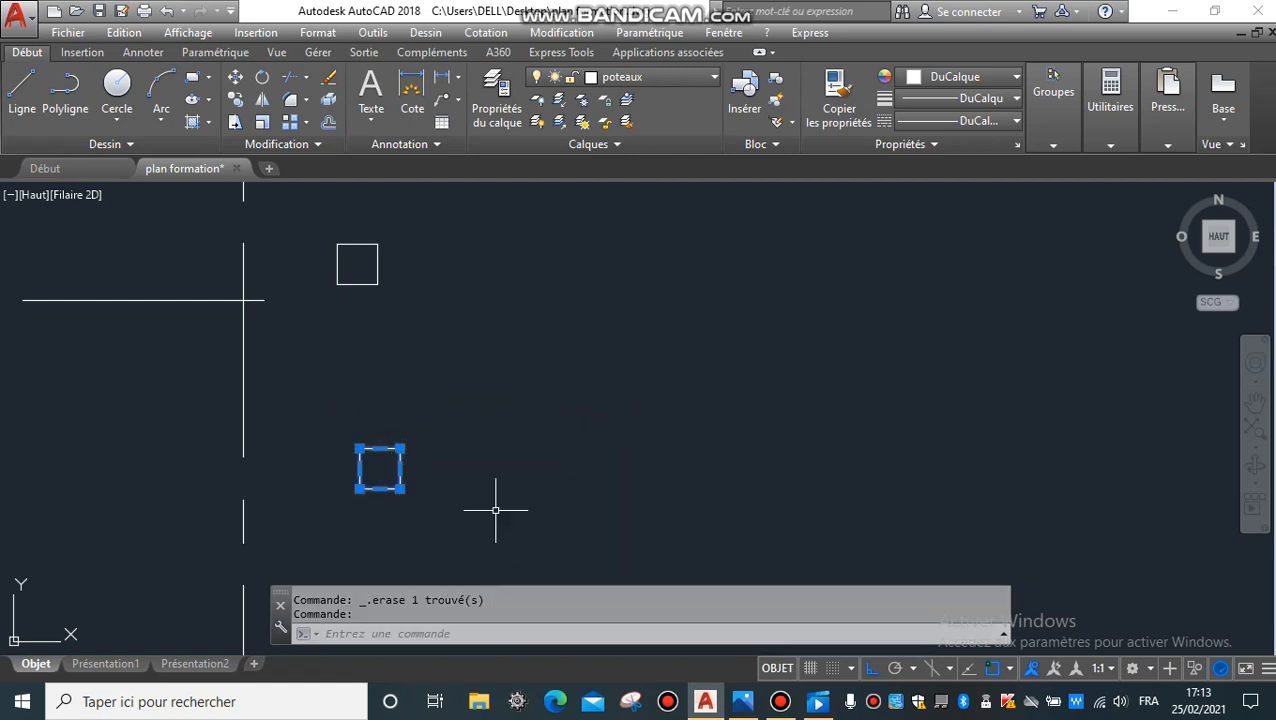
key(Escape)
click(364, 283)
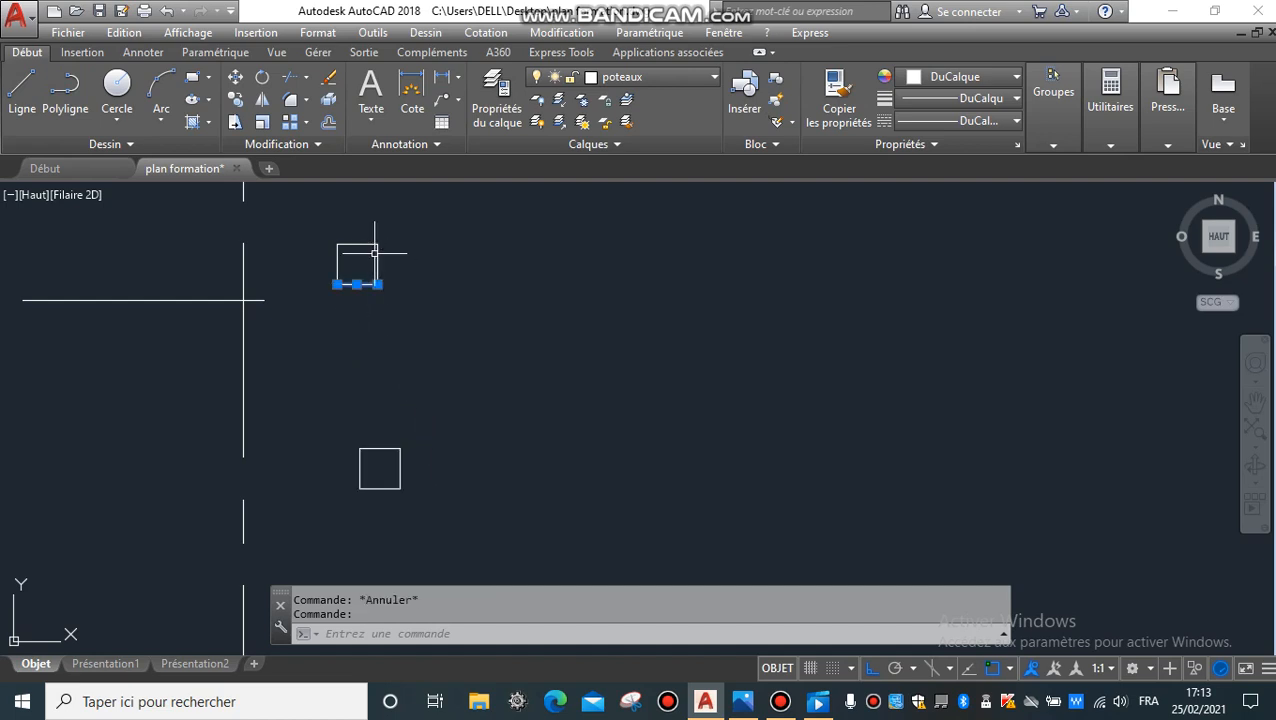
click(377, 252)
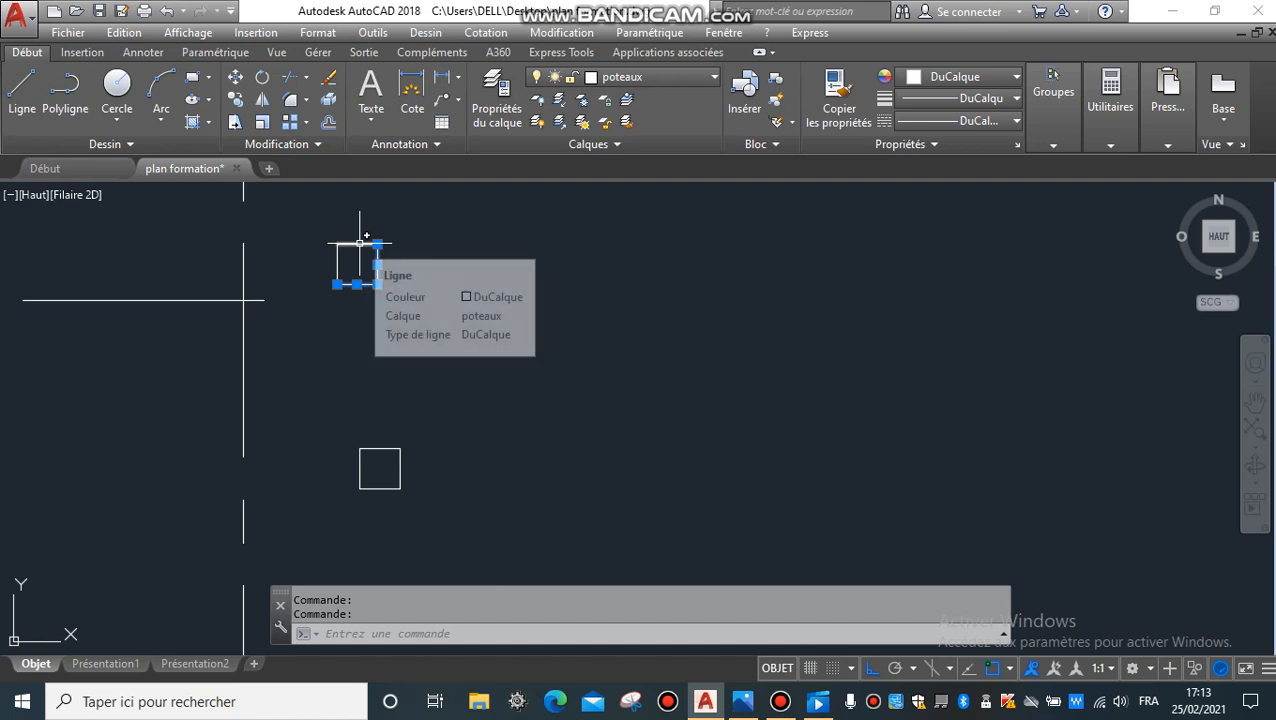
click(360, 243)
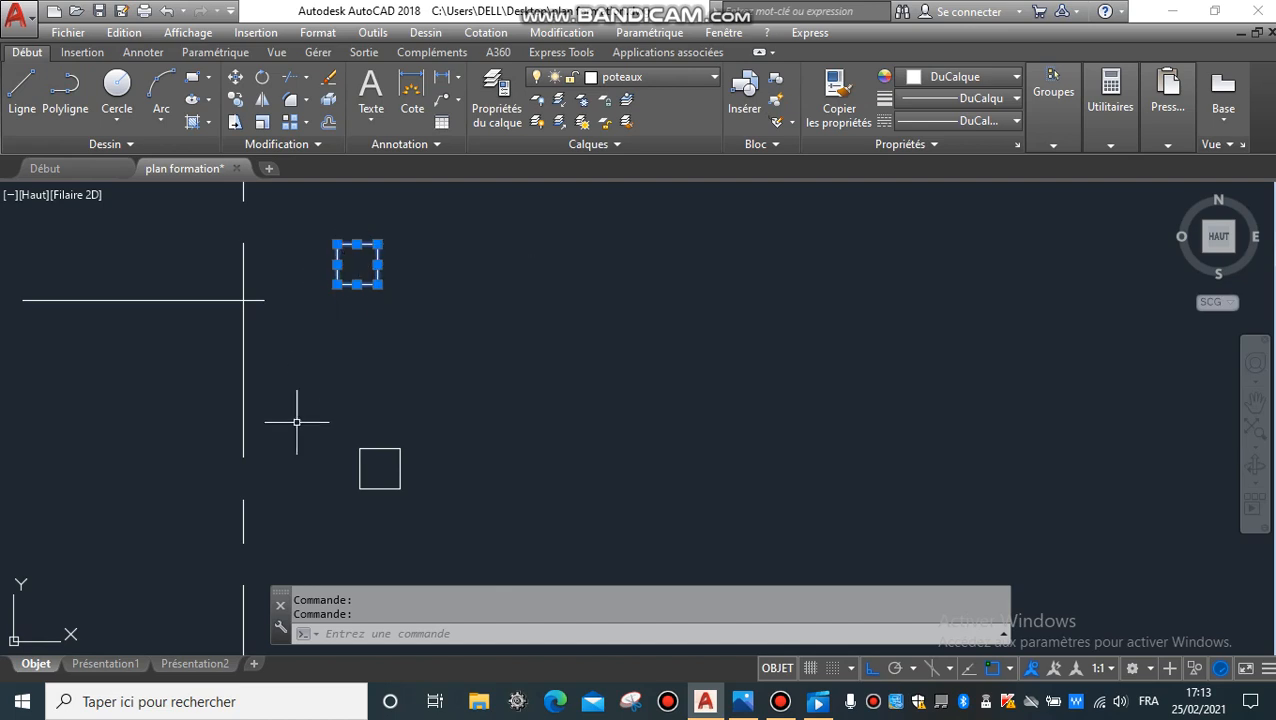
key(Escape)
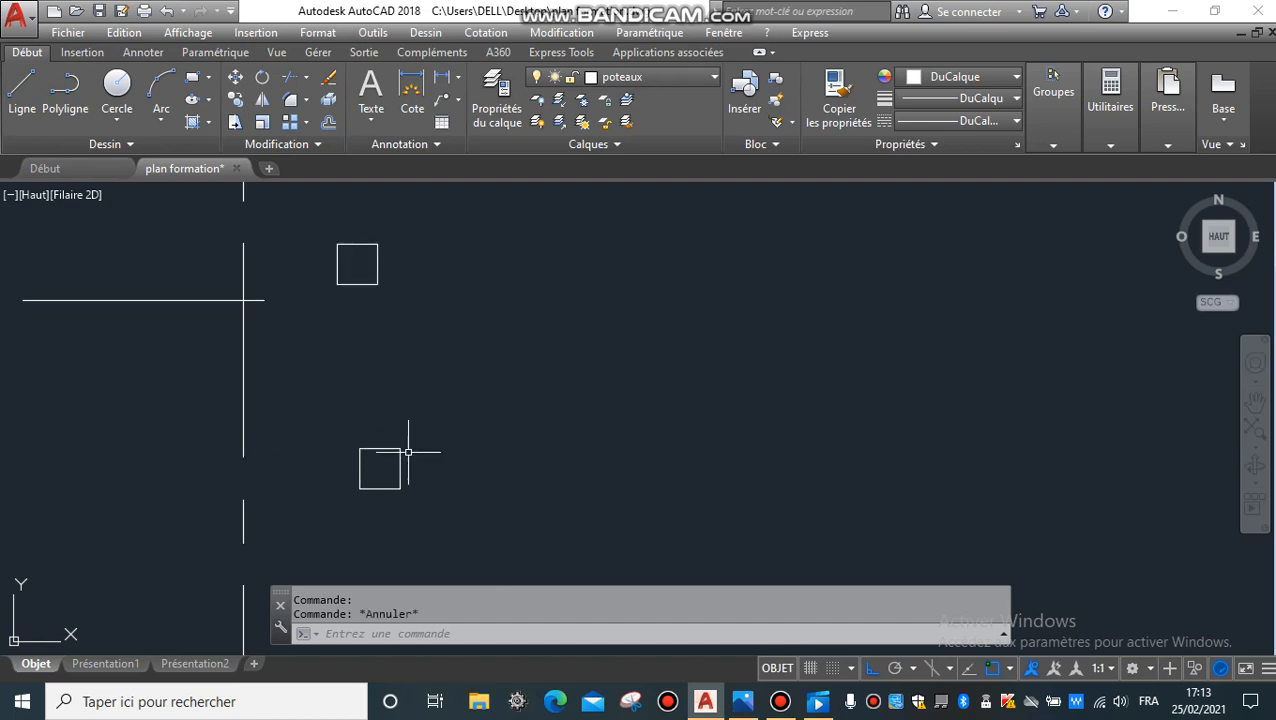
Move the polyline square up beneath the Line square and align them by eye, with Ortho turned off
click(427, 410)
click(258, 505)
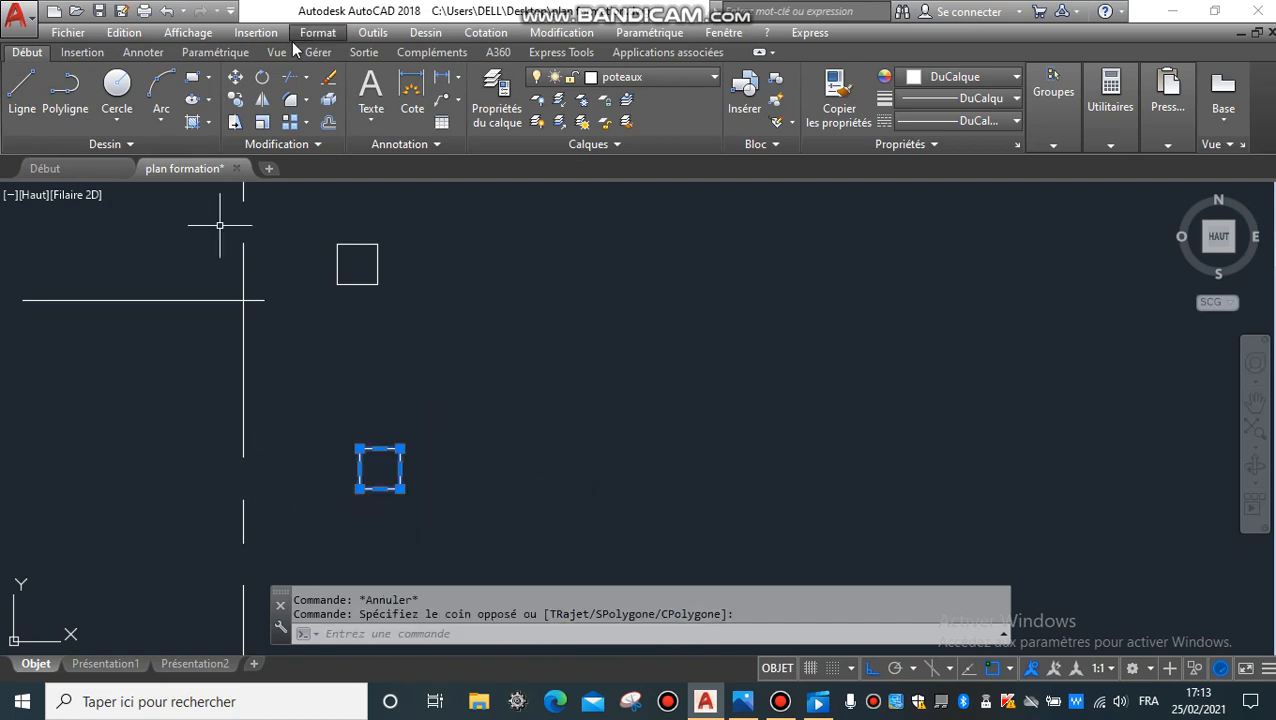
click(235, 77)
click(423, 410)
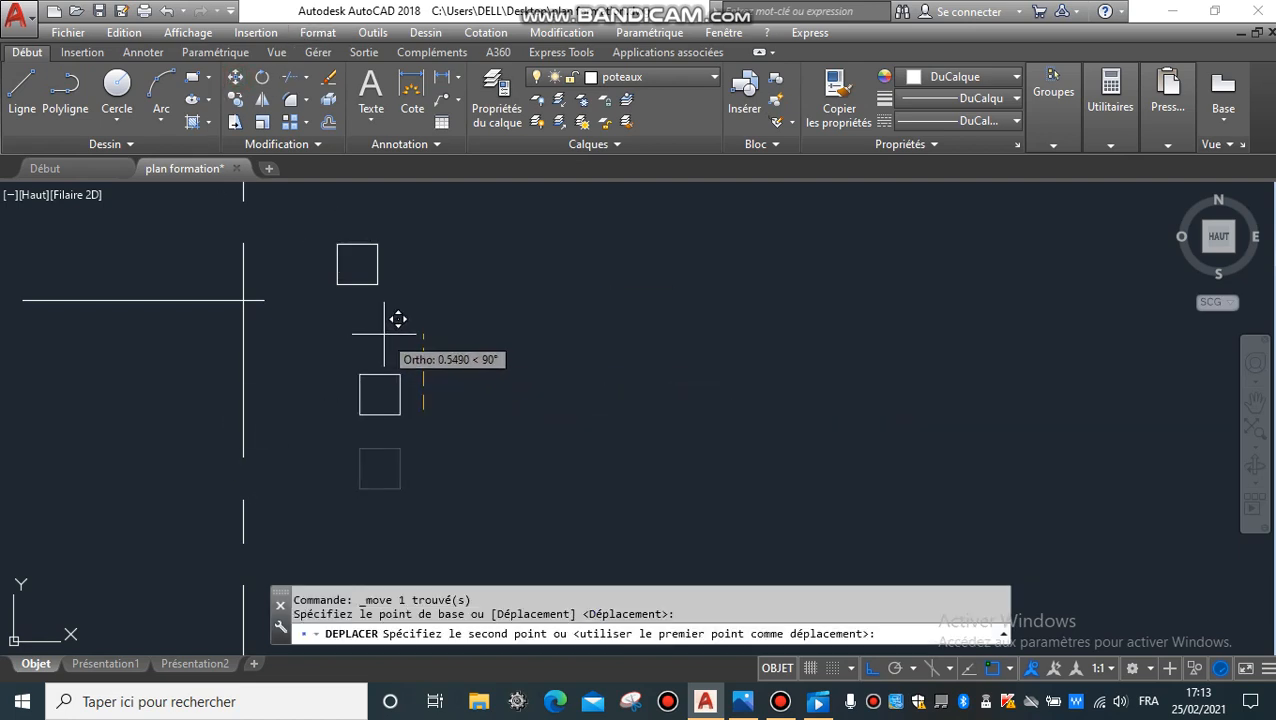
click(874, 668)
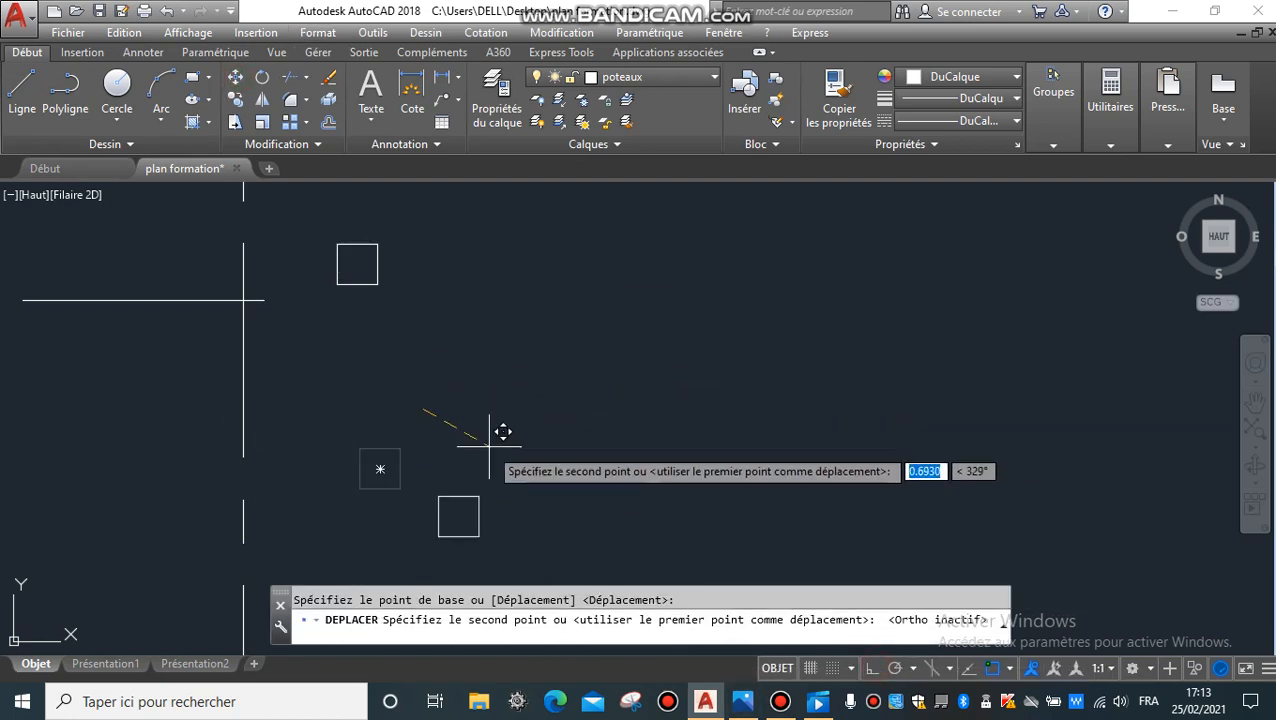
click(411, 282)
key(Escape)
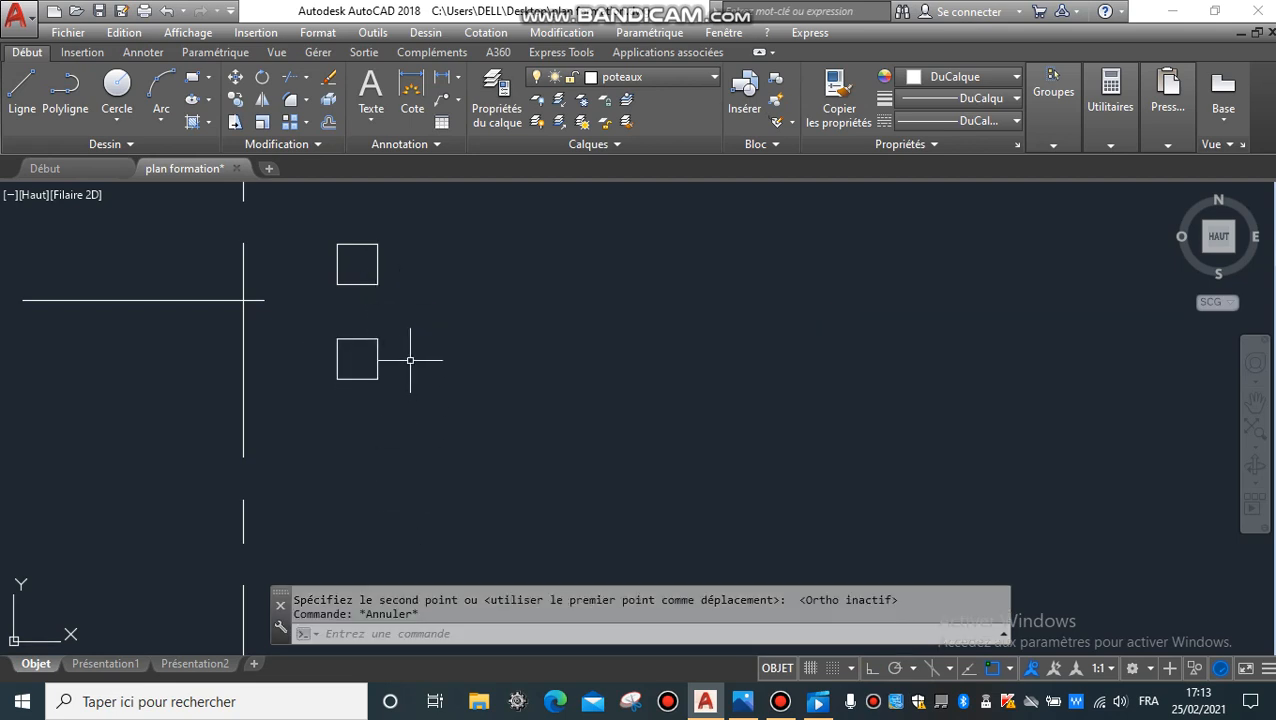
Draw both diagonals of the upper column square from corner to opposite corner with the Line command
scroll(470, 462, up, 4)
middle_drag(471, 463, 504, 522)
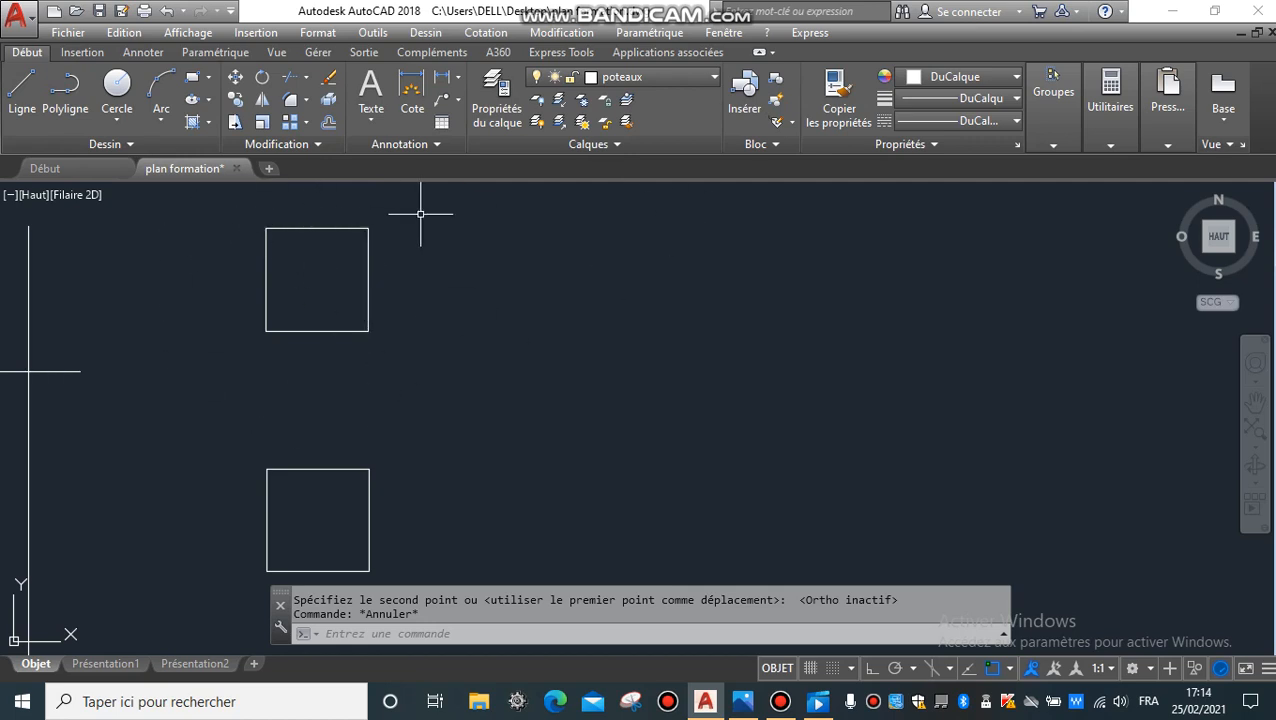
click(24, 96)
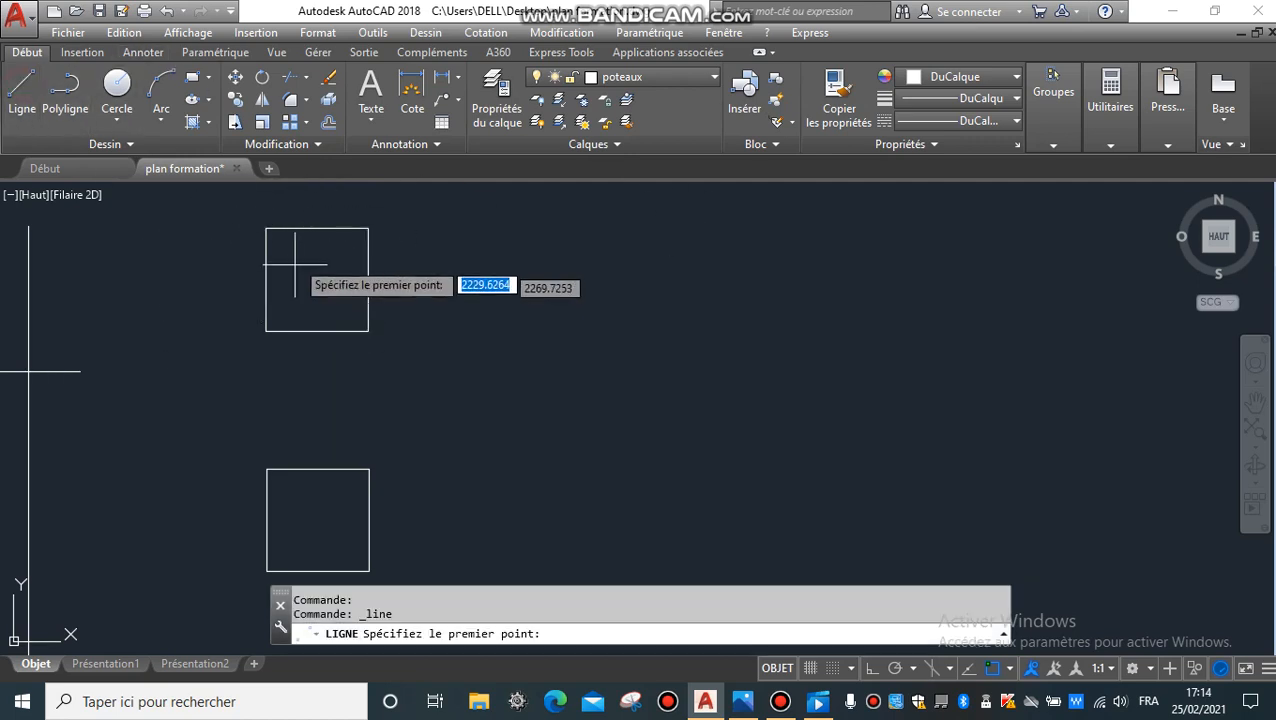
click(265, 228)
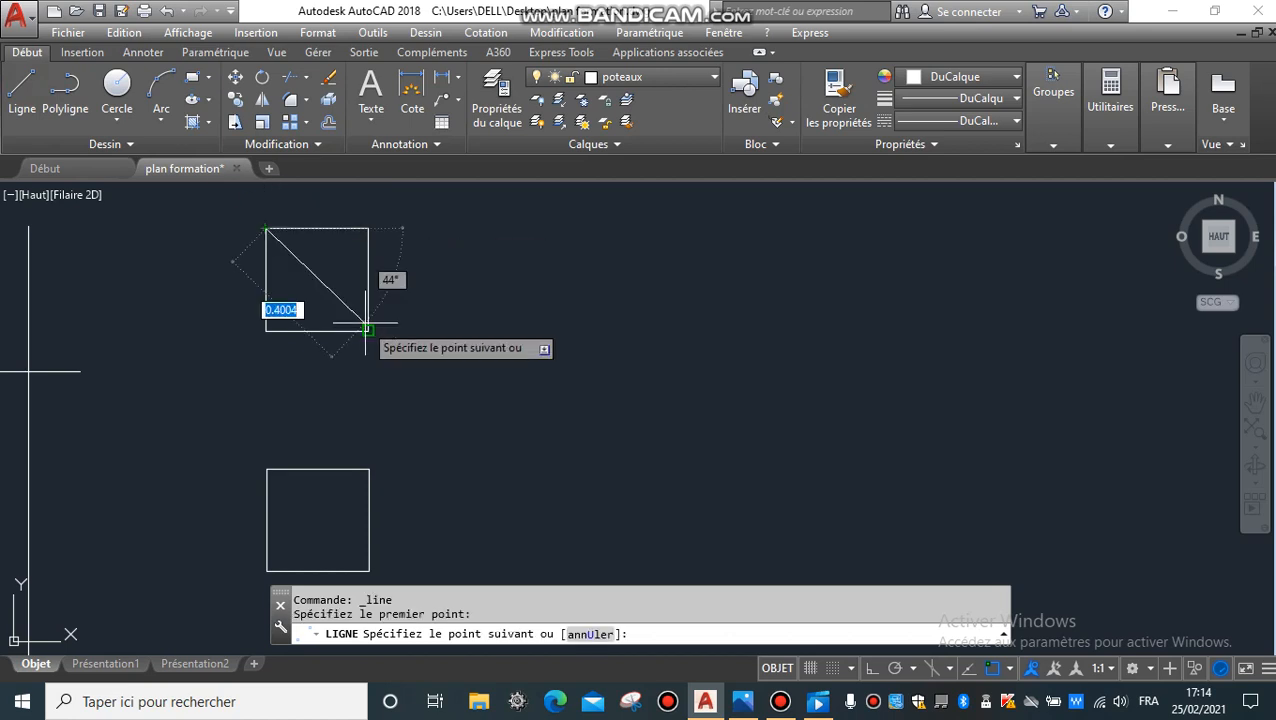
click(368, 330)
key(Return)
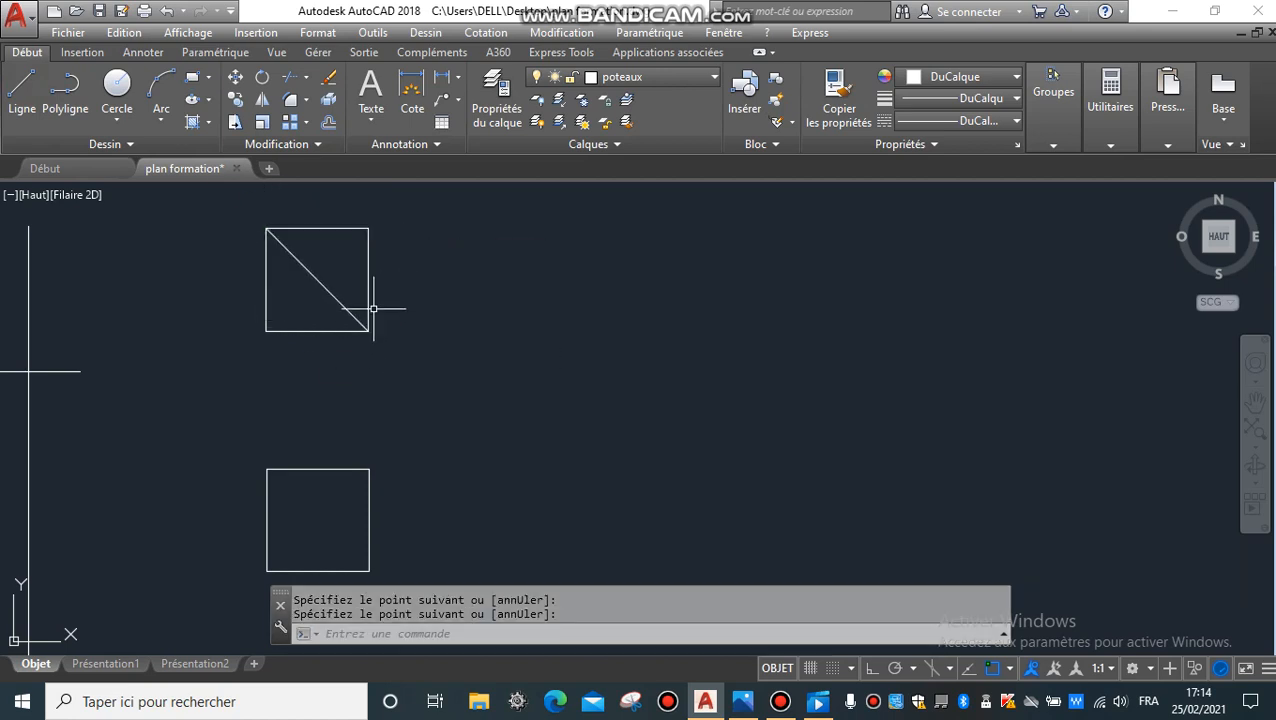
key(Return)
click(368, 228)
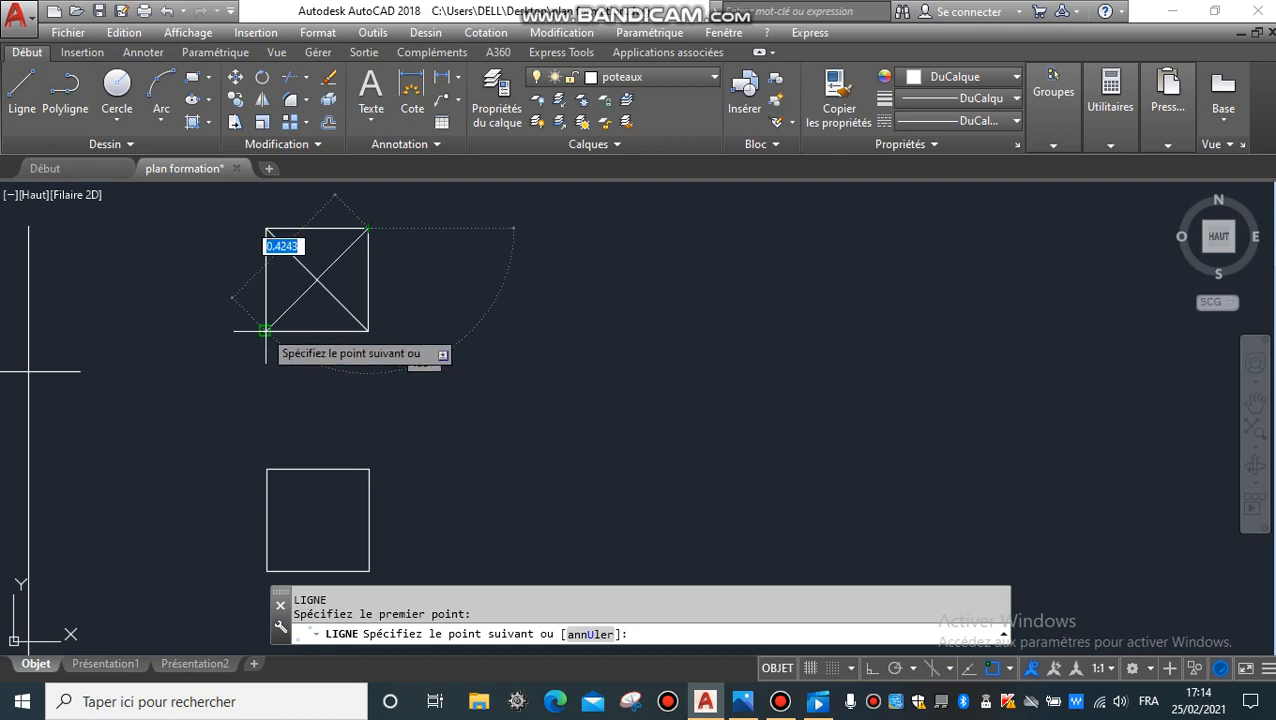
click(265, 330)
key(Return)
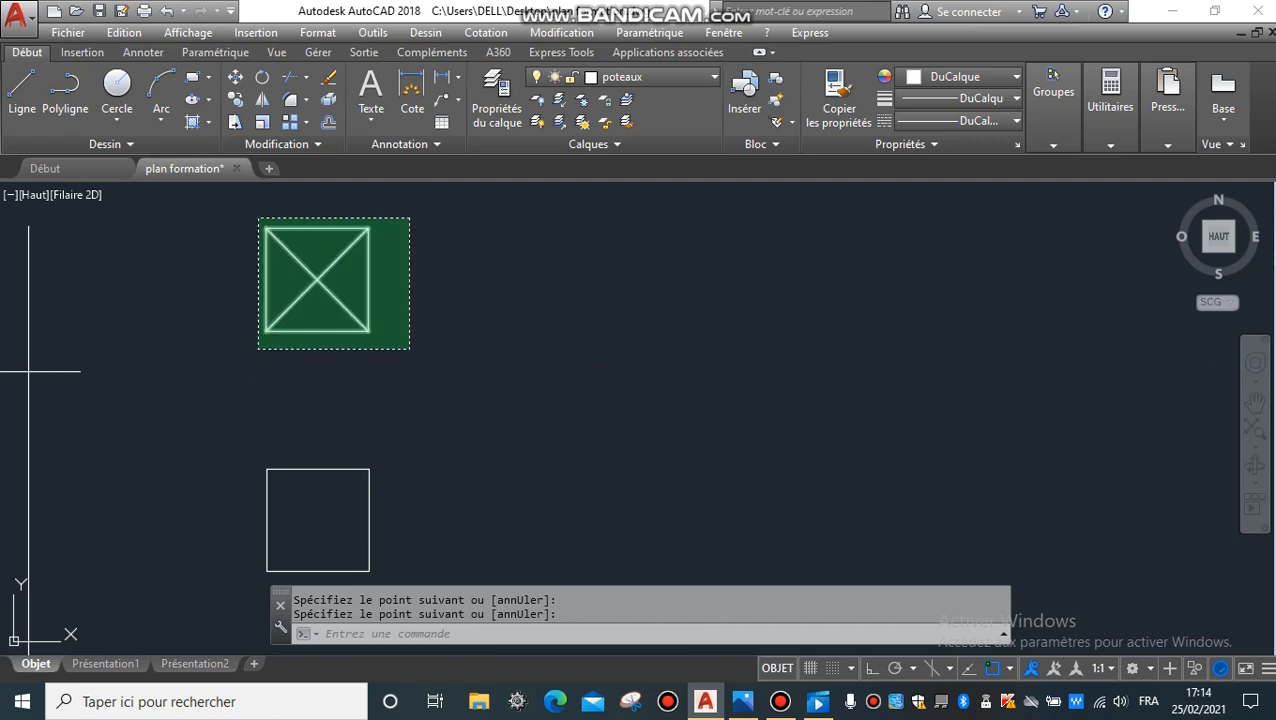
Copy the crossed column square to its right, using the midpoint of its top side as the base point
click(256, 370)
click(236, 99)
click(316, 228)
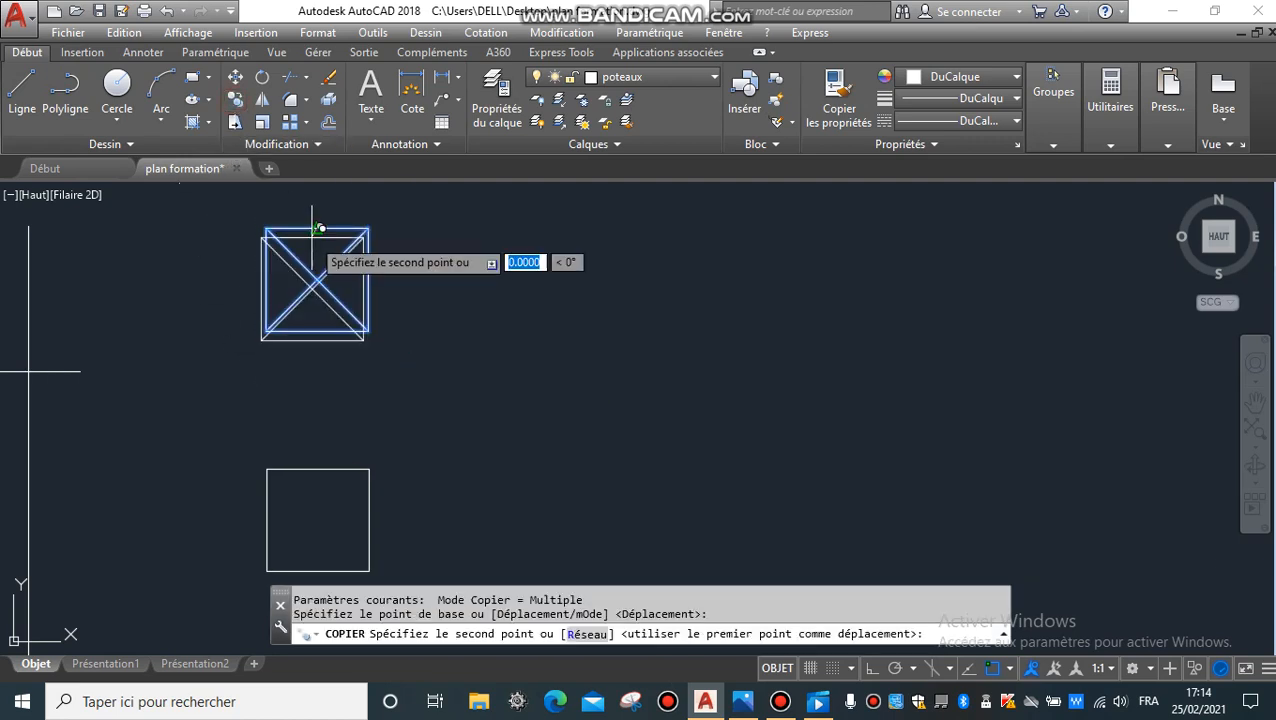
click(486, 234)
key(Escape)
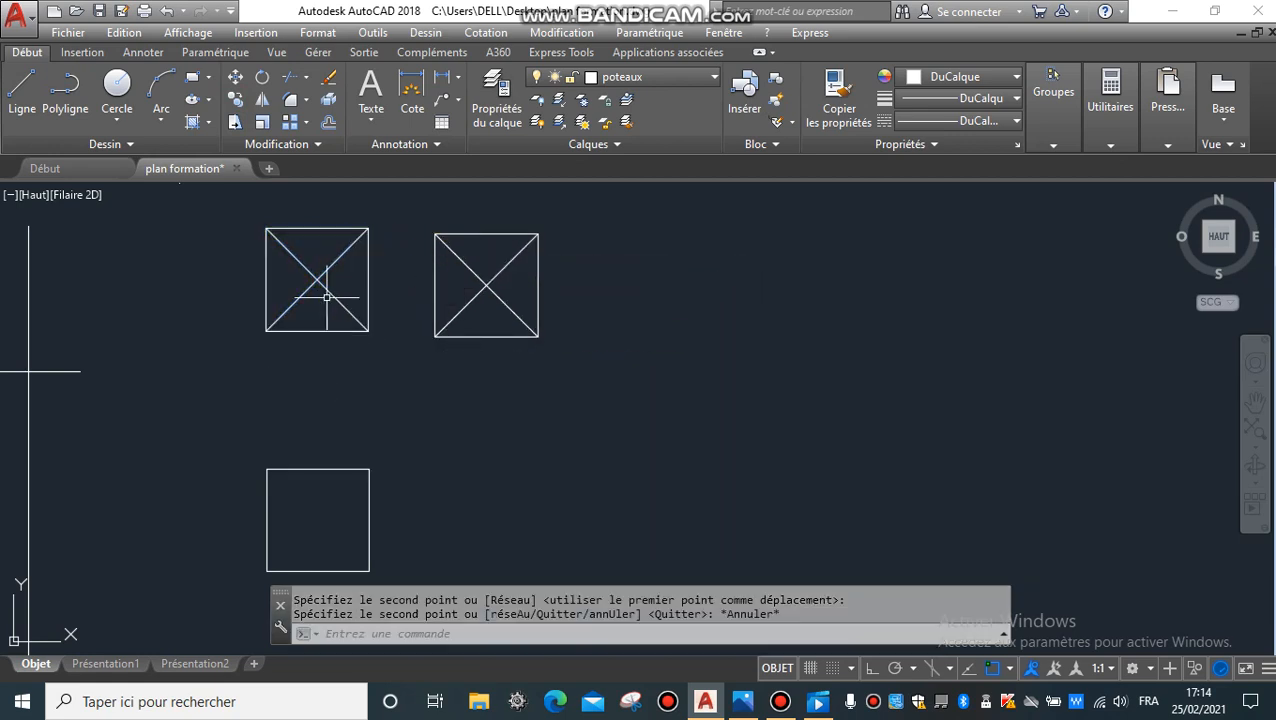
Delete the two diagonals inside the copied square
click(486, 260)
click(462, 306)
key(Delete)
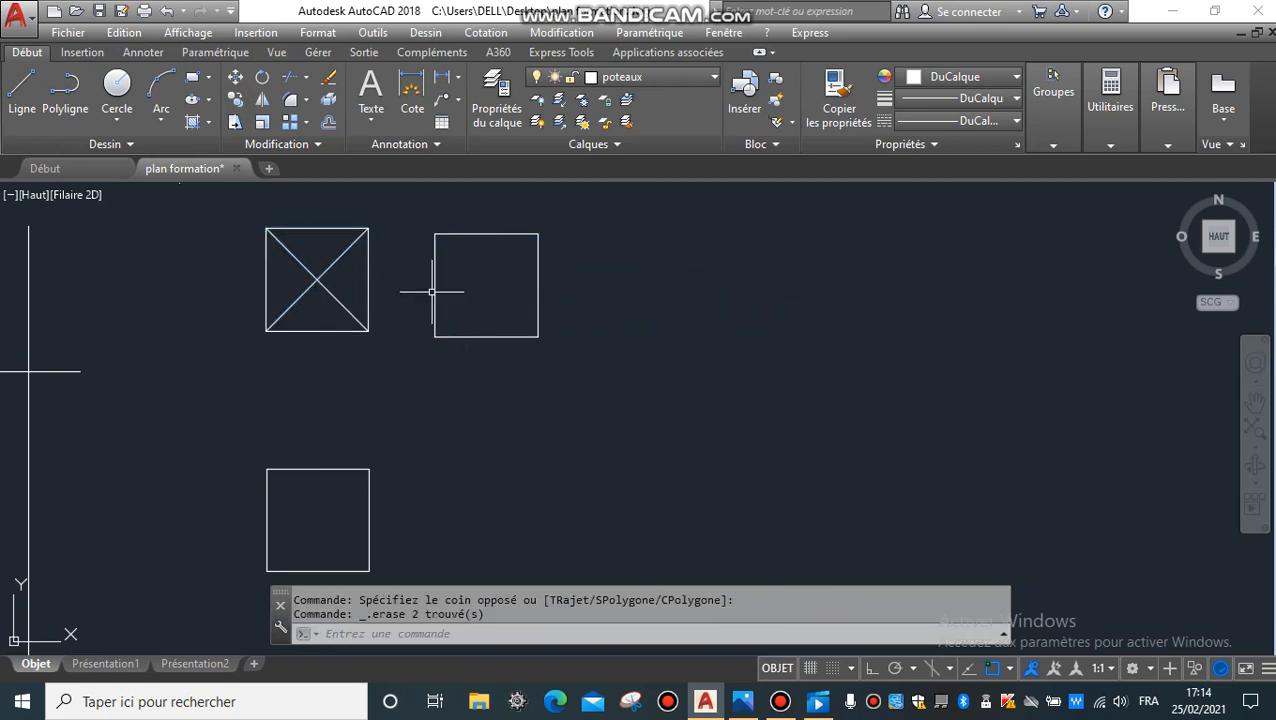
Draw the vertical and horizontal midlines of the copied square between opposite side midpoints with the Line command and Ortho on
click(22, 92)
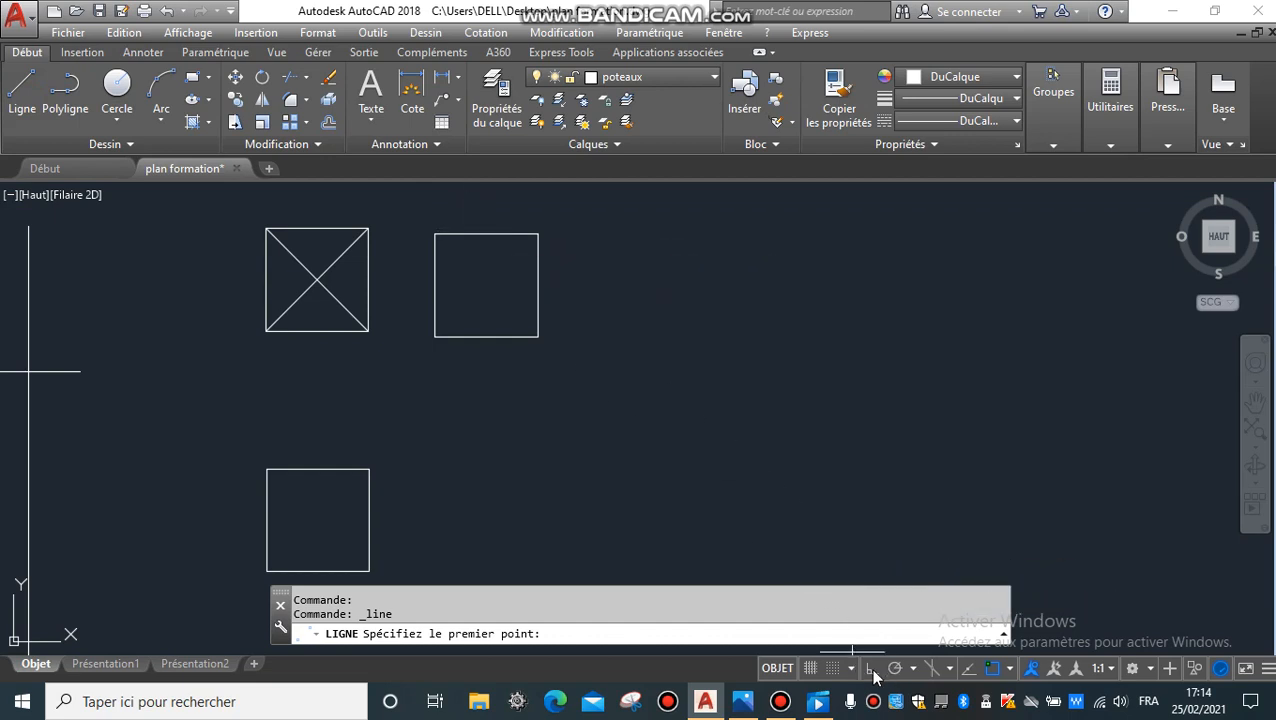
click(487, 235)
click(487, 337)
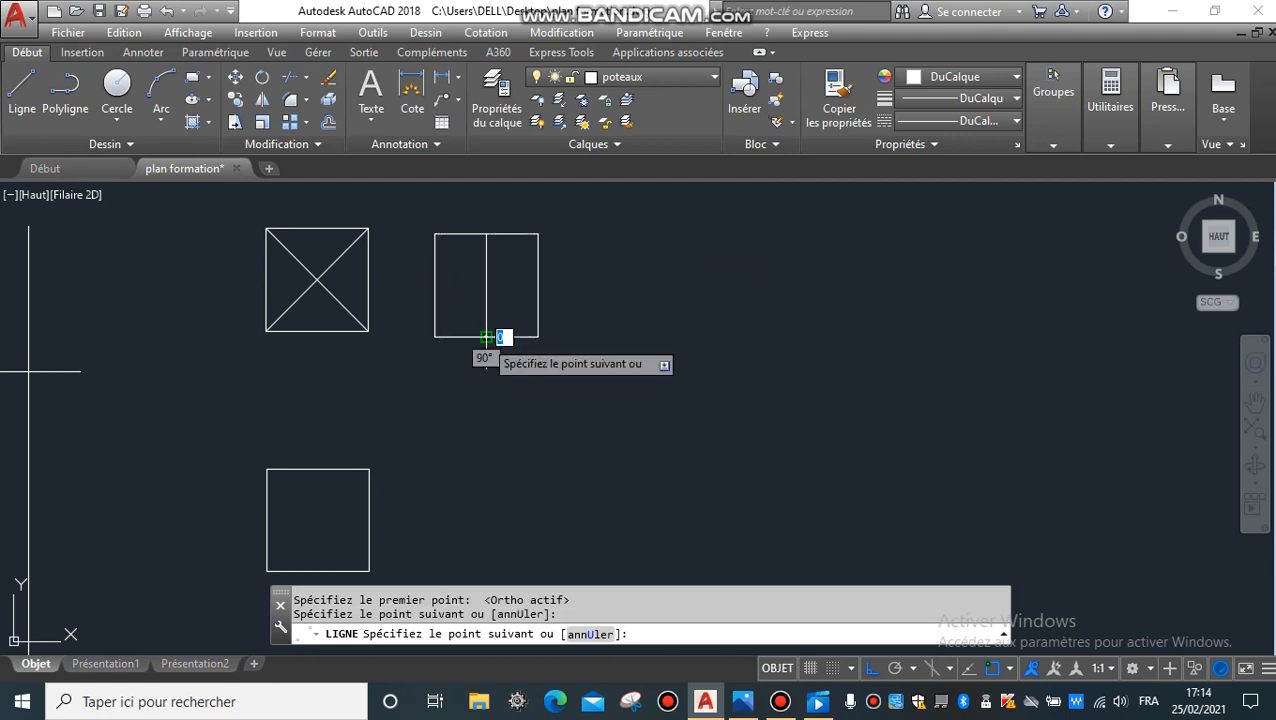
key(Return)
key(Return)
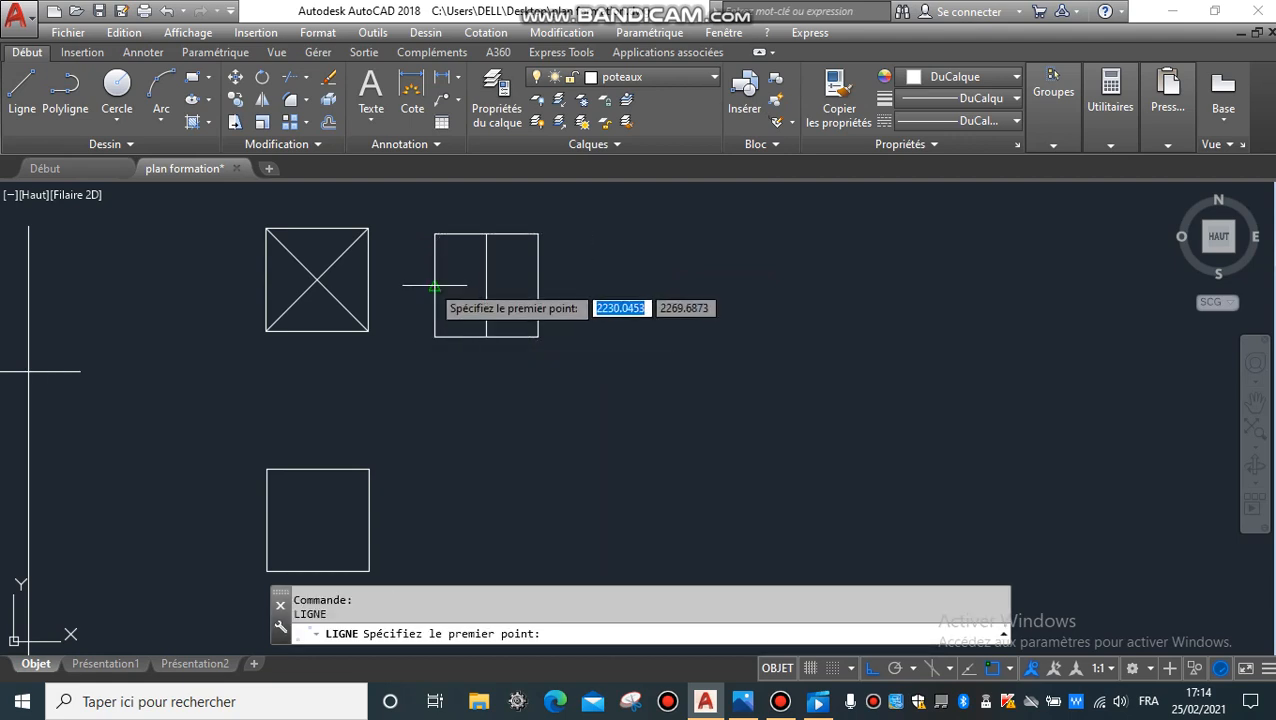
click(435, 286)
click(538, 286)
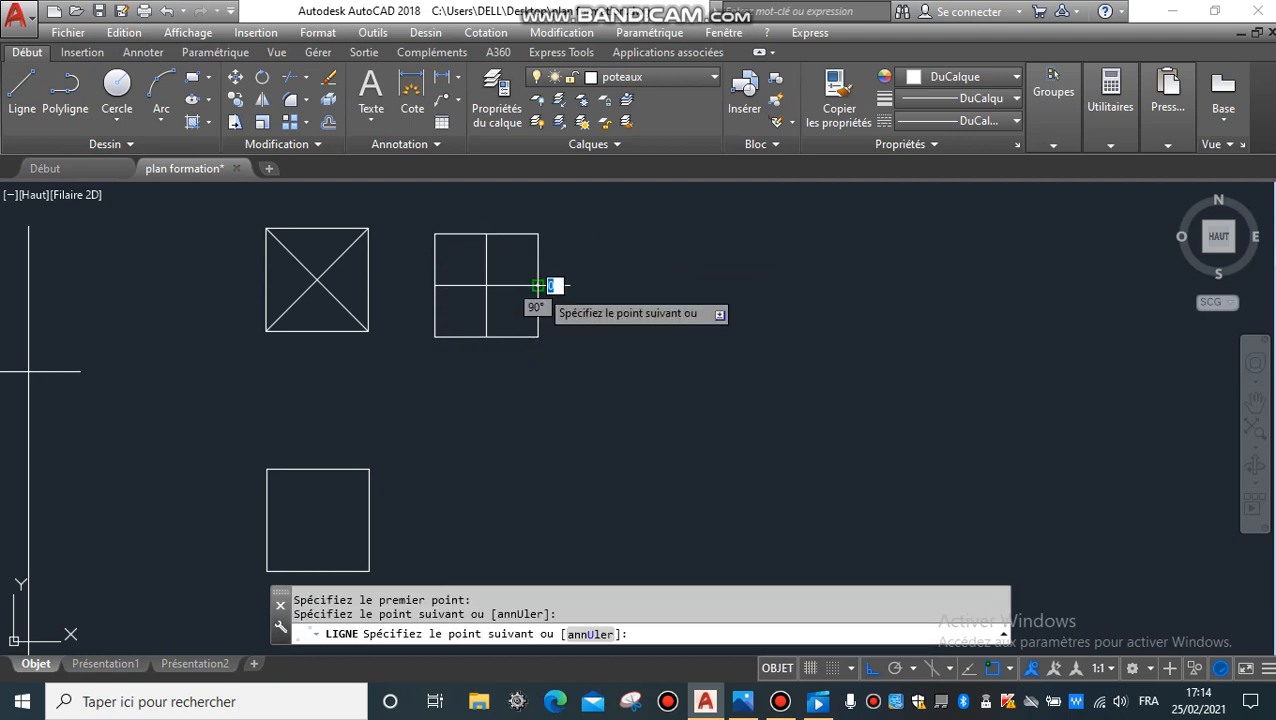
key(Return)
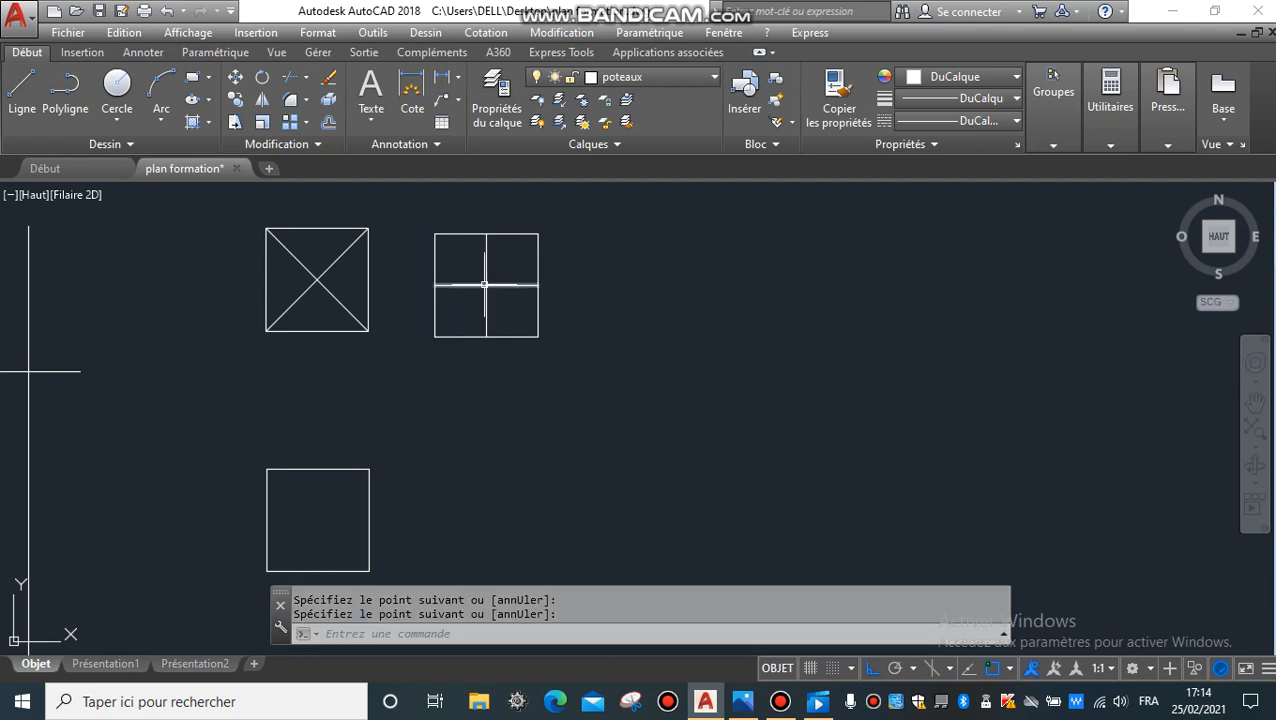
Check in the object snap modes that Centre géométrique is enabled
middle_drag(496, 475, 518, 406)
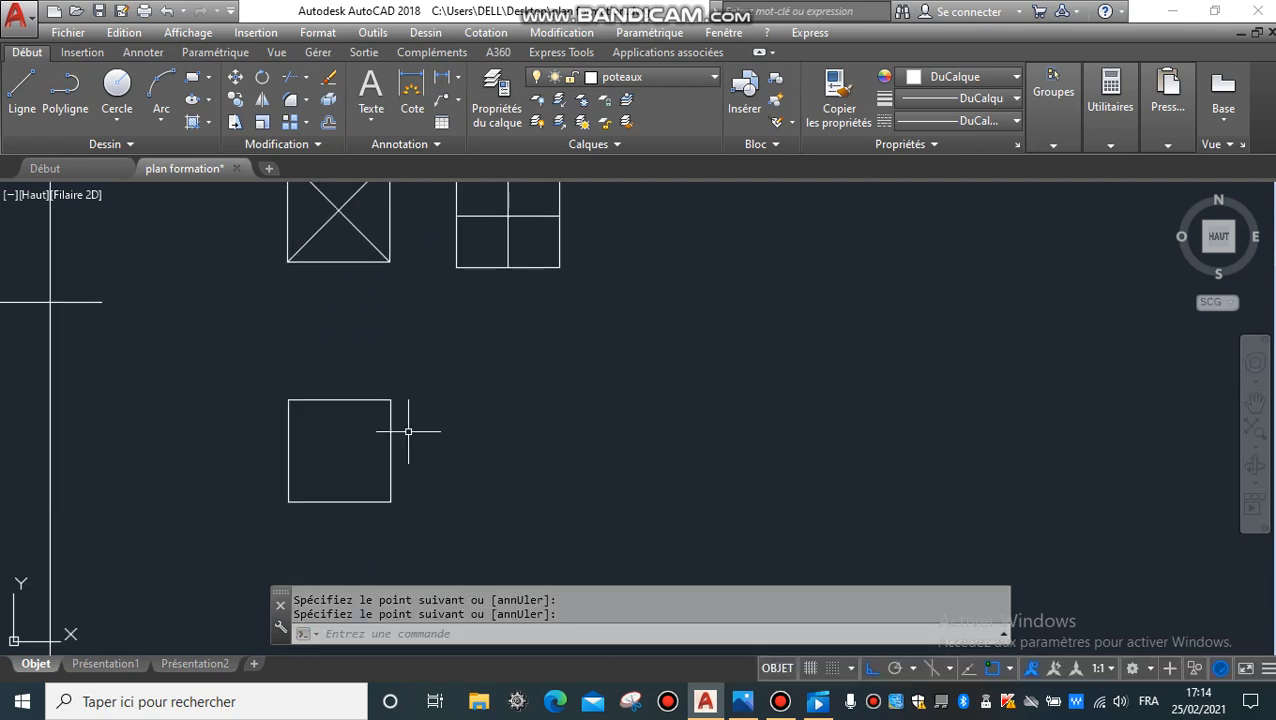
click(1010, 669)
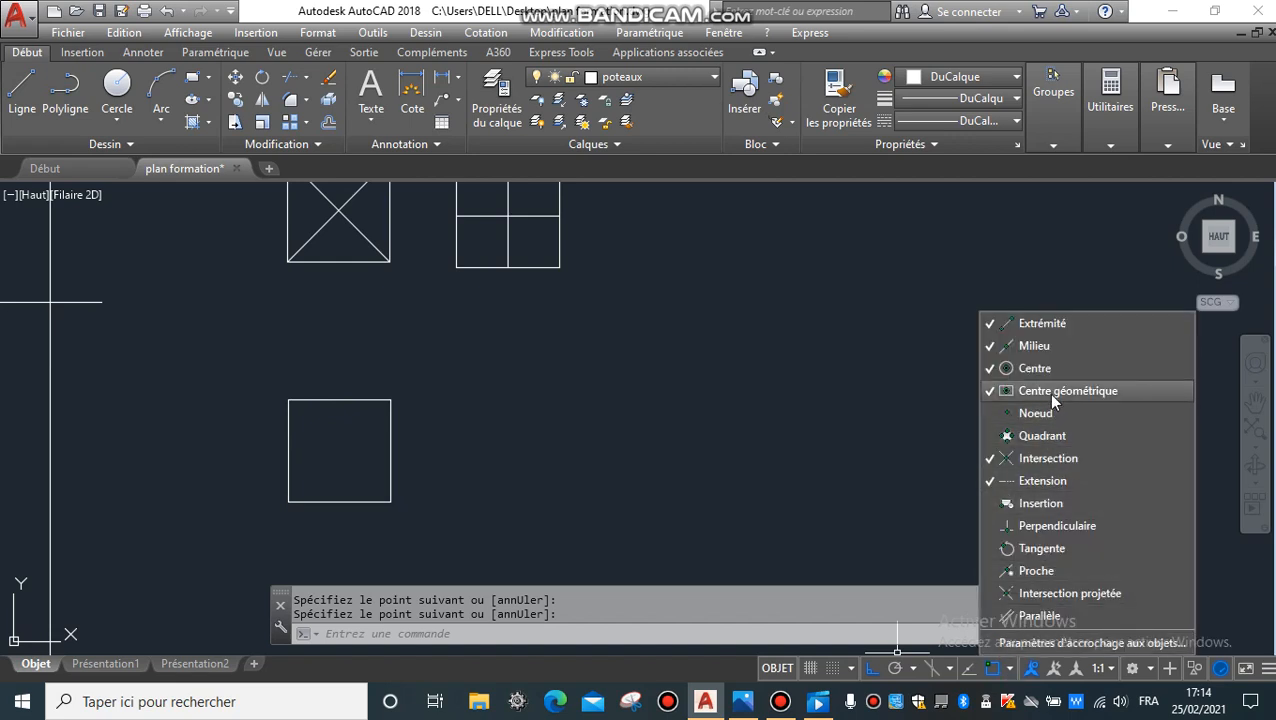
click(991, 392)
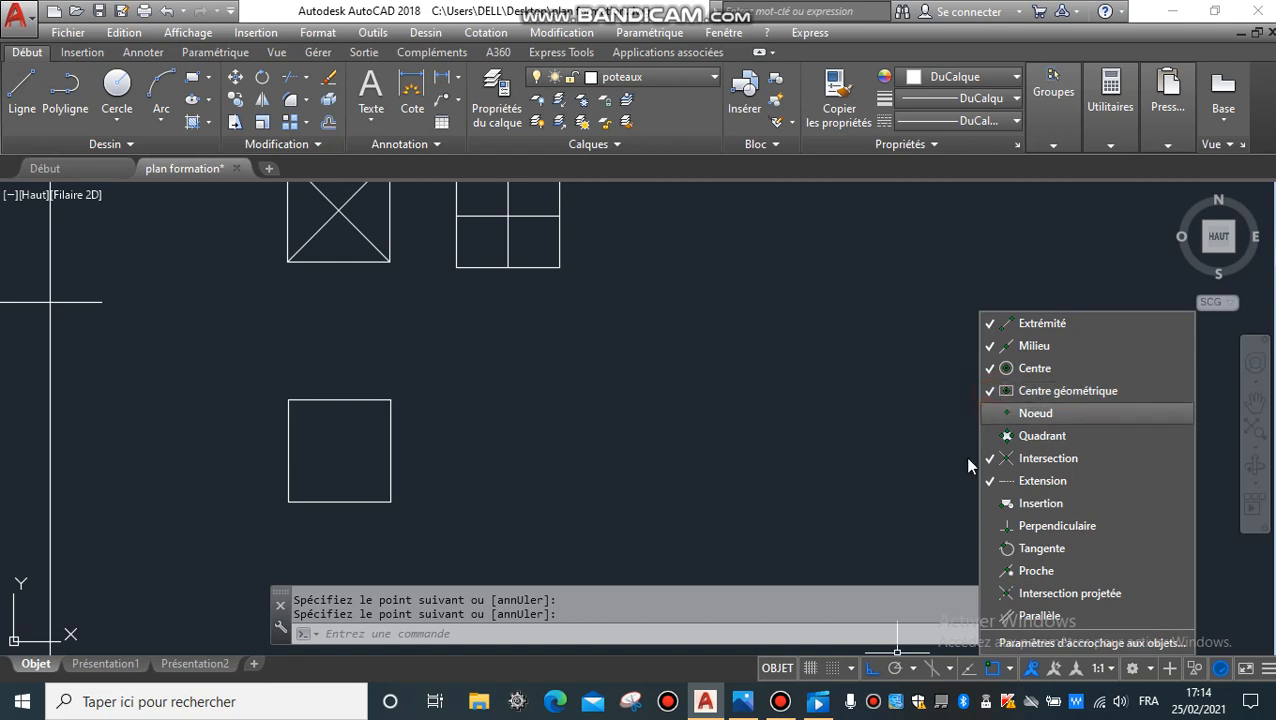
click(993, 393)
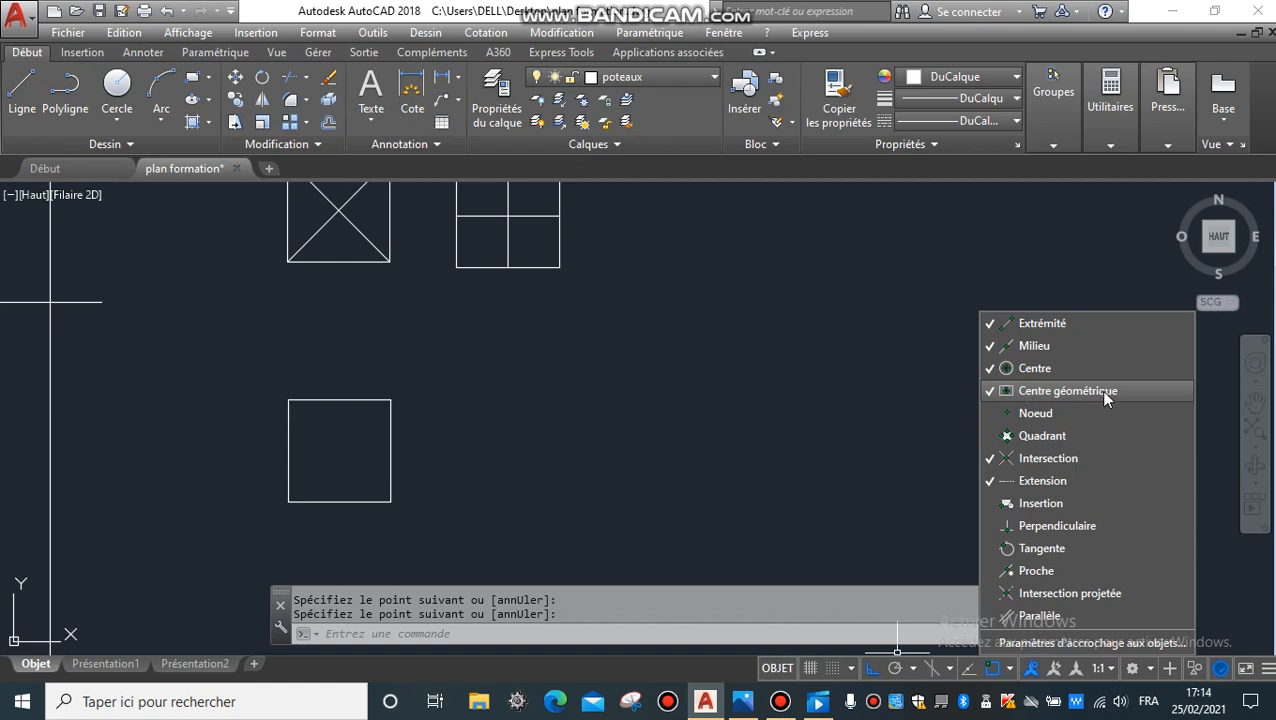
key(Escape)
click(795, 458)
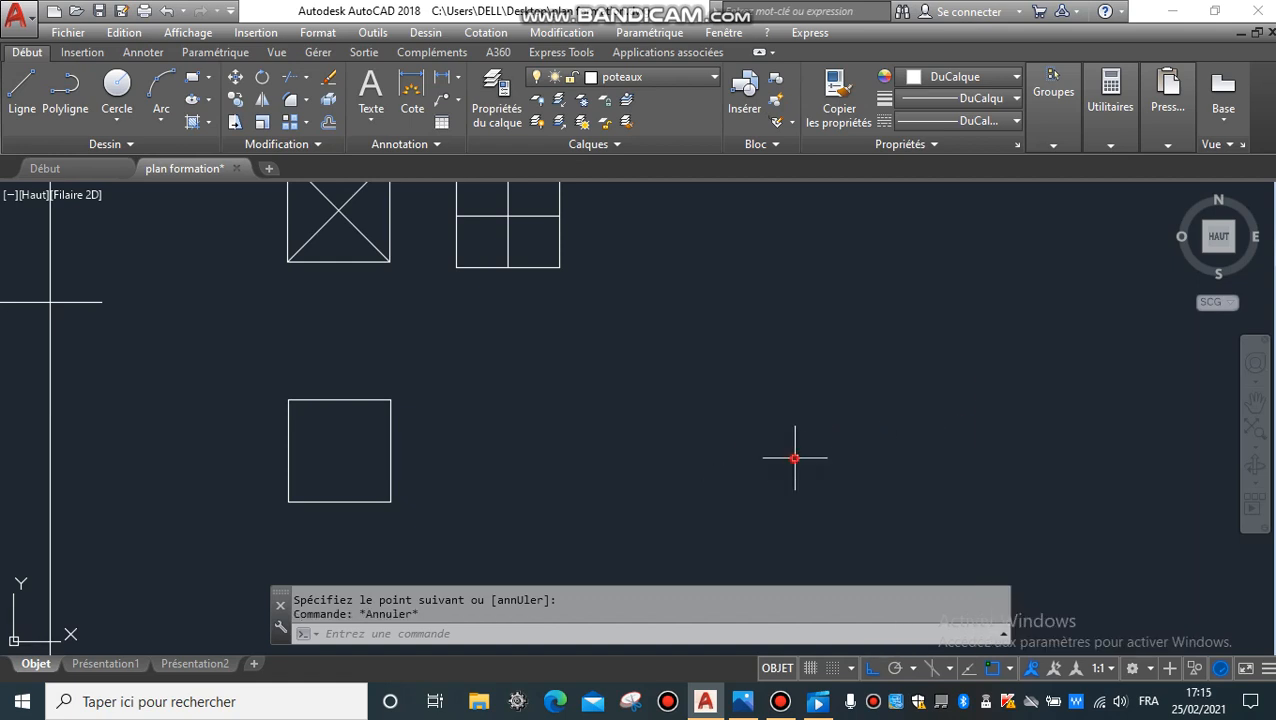
Check with the Copy command that the lower polyline square can be picked up by its geometric centre, without copying it
click(420, 350)
click(251, 531)
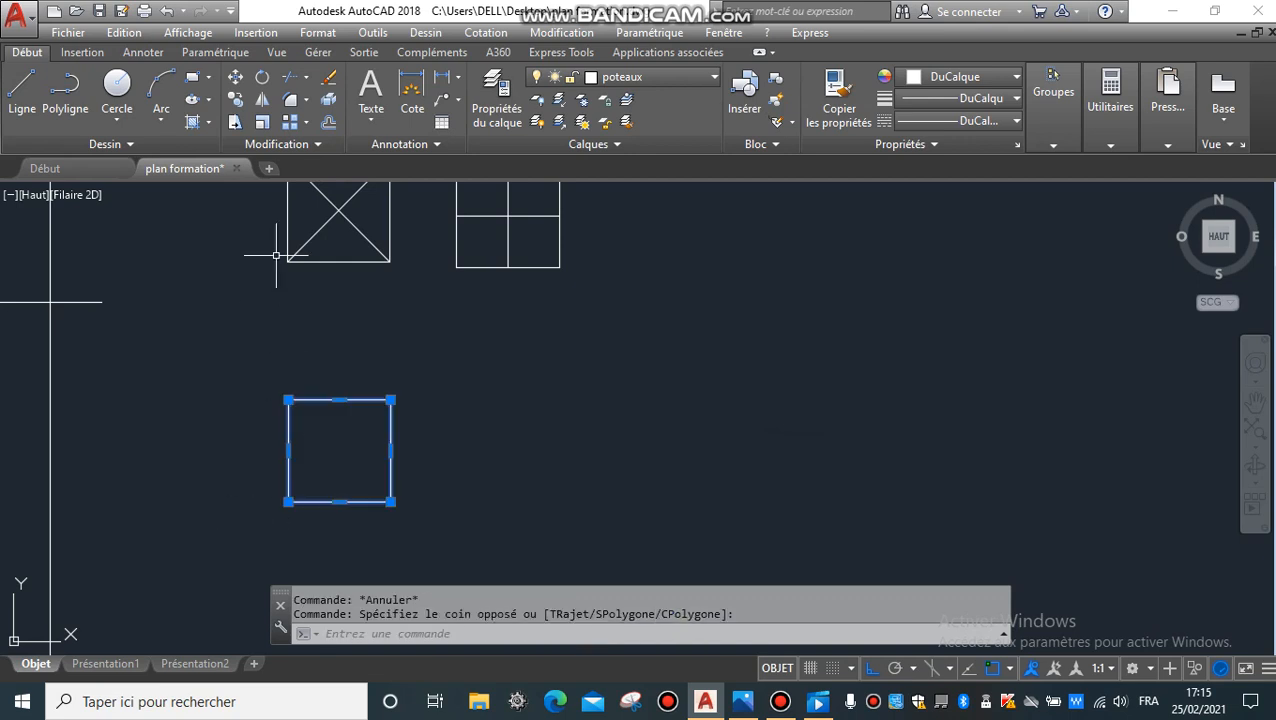
click(235, 99)
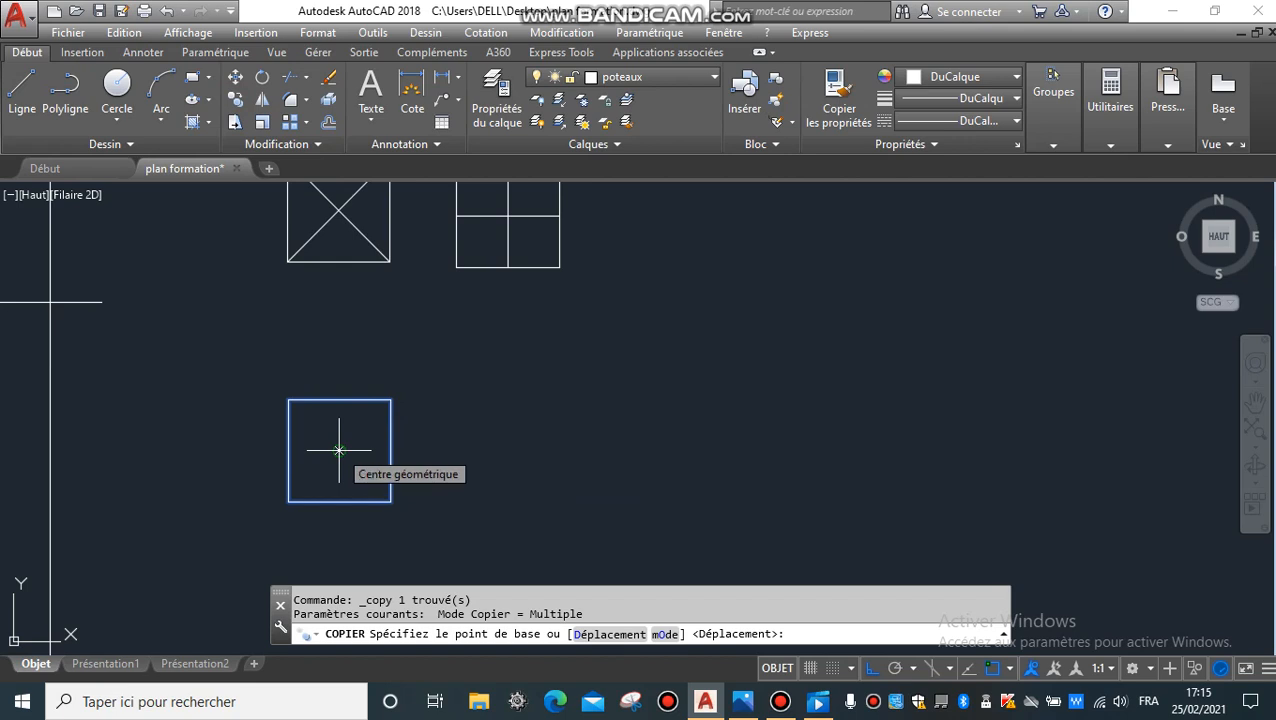
key(Escape)
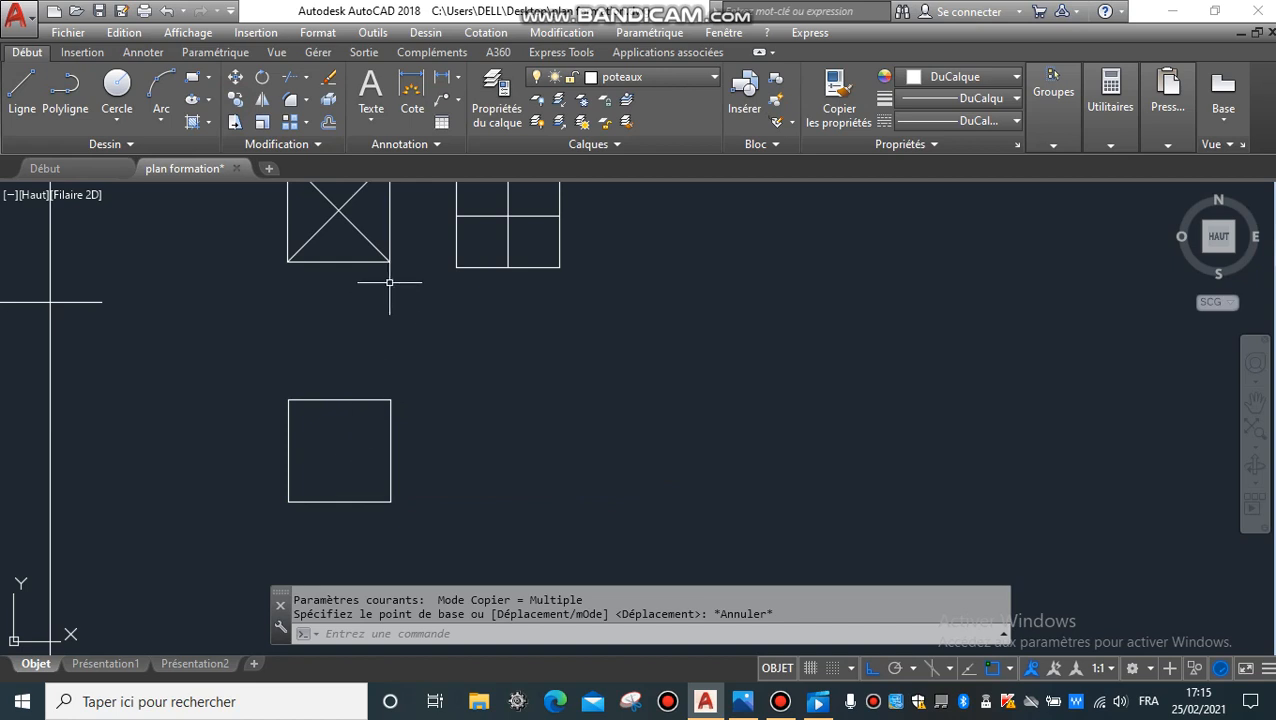
Check with the Copy command that the diagonals' crossing in the upper square can serve as base point, without copying it
middle_drag(389, 283, 429, 447)
click(461, 285)
click(258, 492)
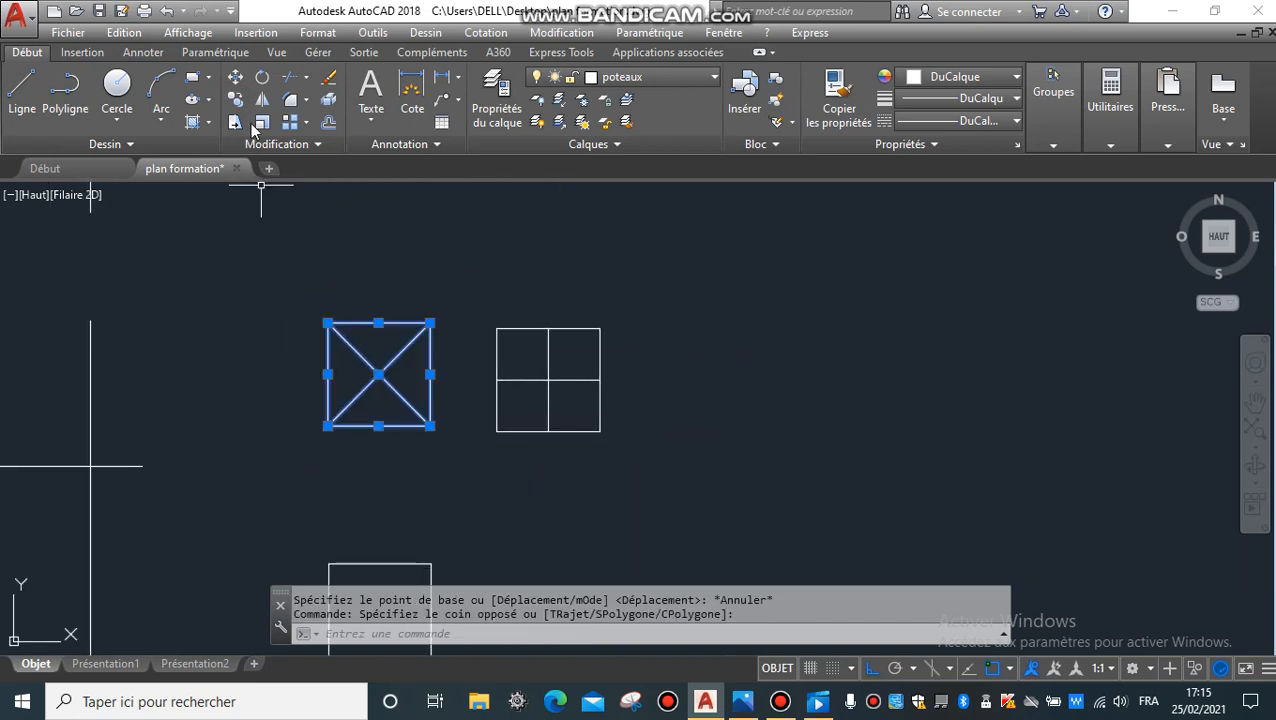
click(238, 100)
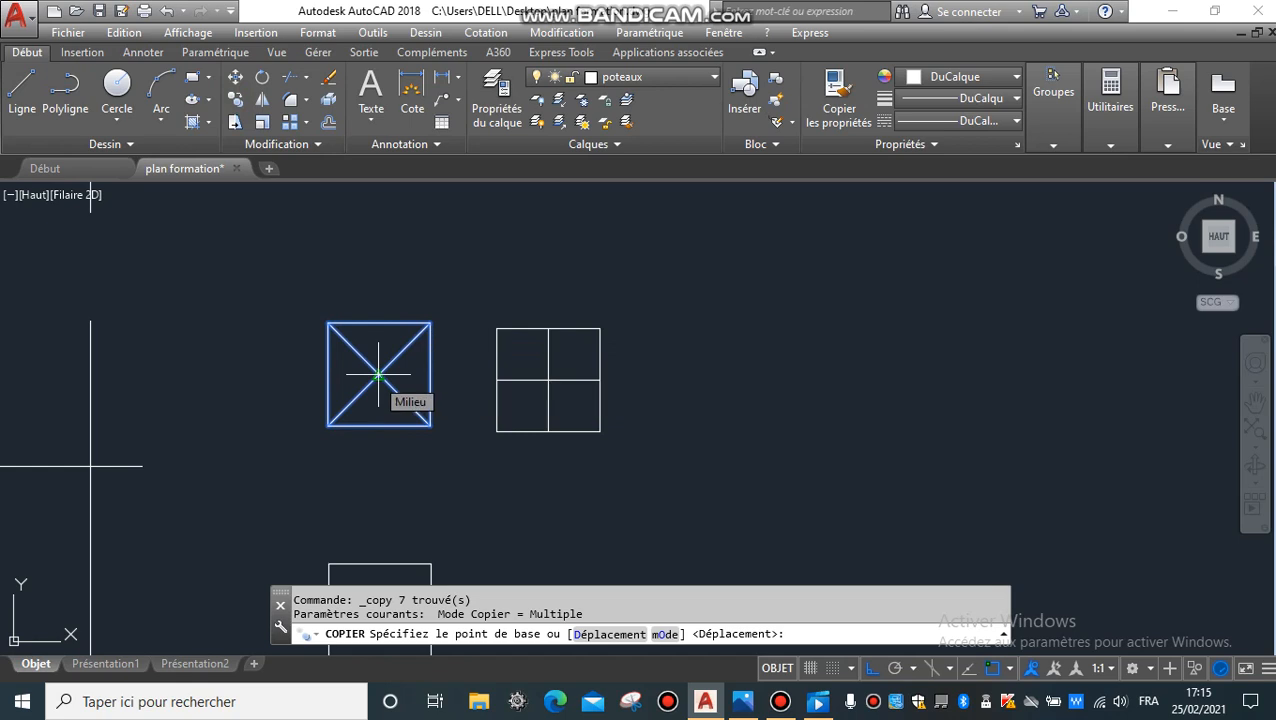
key(Escape)
Check the midlines' crossing in the copied square as a possible Copy base point, without copying it
click(637, 307)
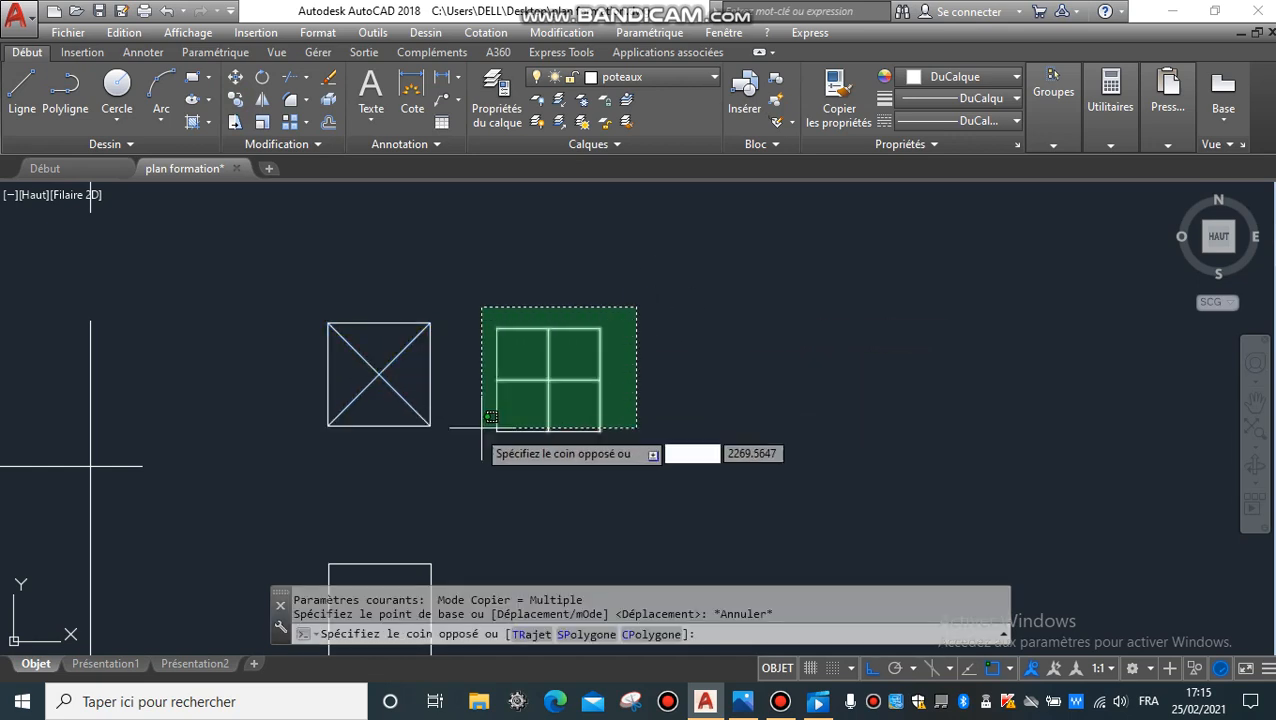
click(490, 416)
click(238, 100)
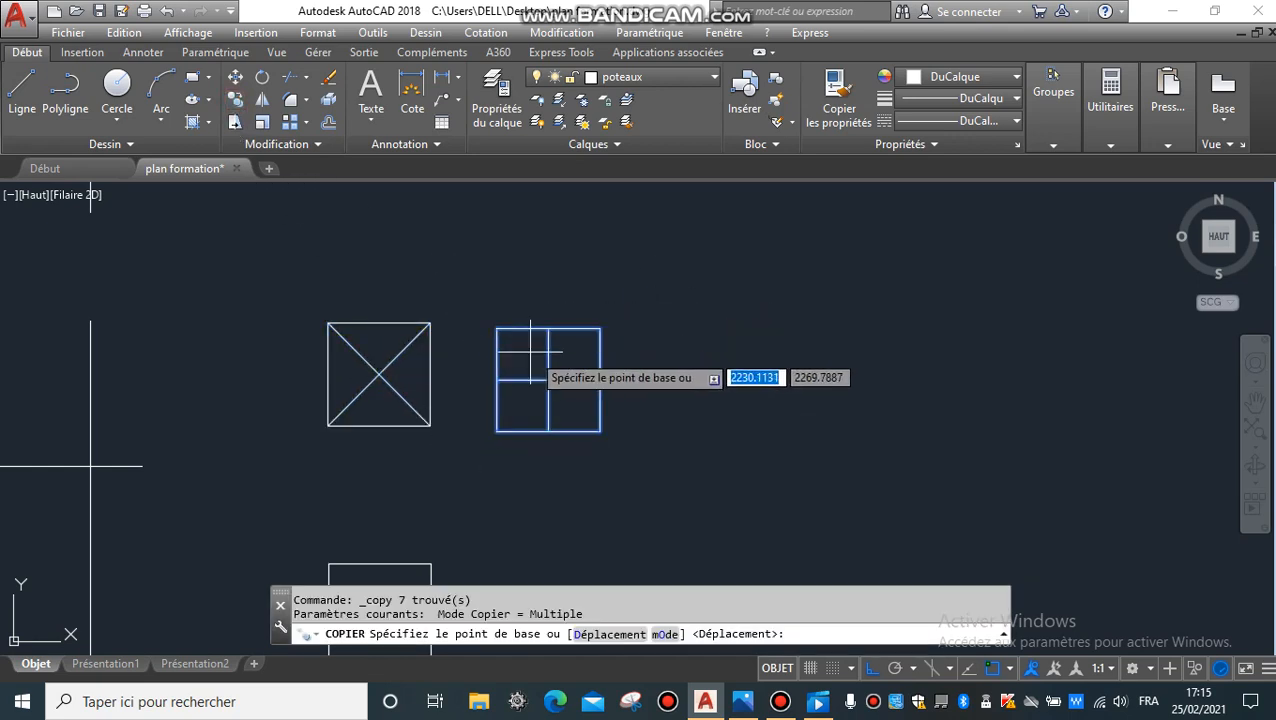
key(Escape)
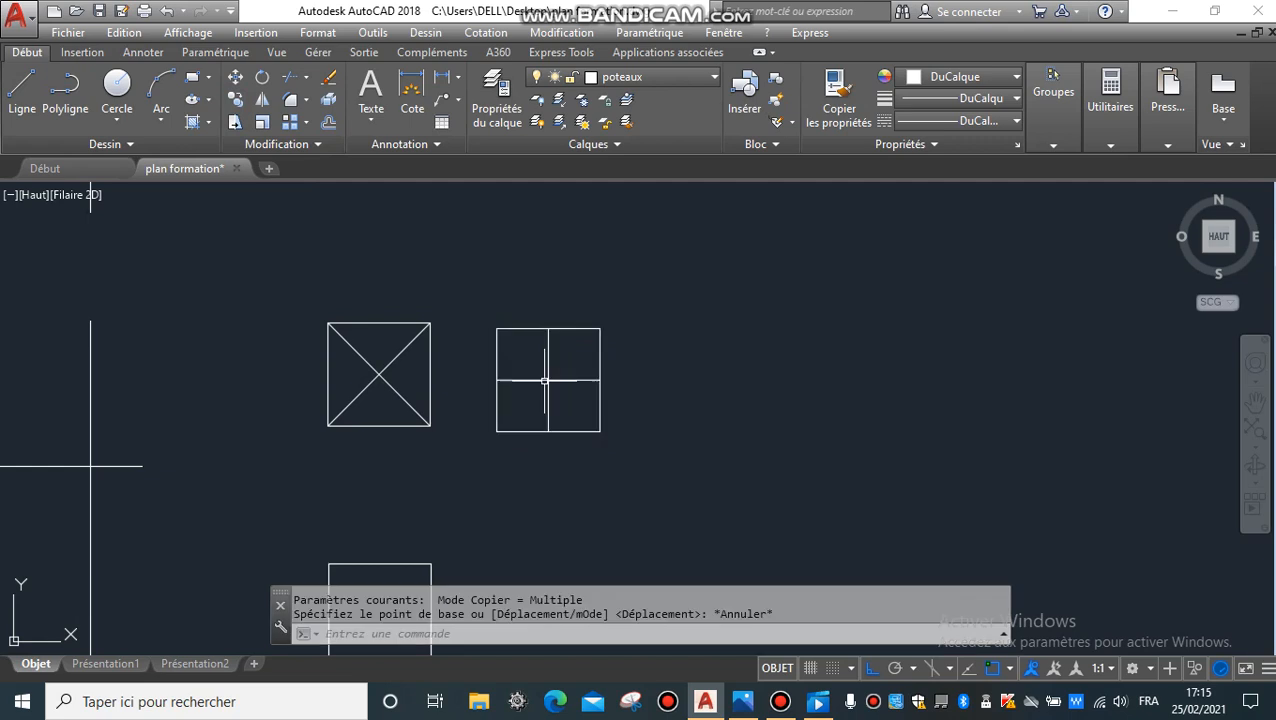
Review the list of active object snap modes again for the empty polyline square, leaving its settings as they are
middle_drag(507, 544, 534, 436)
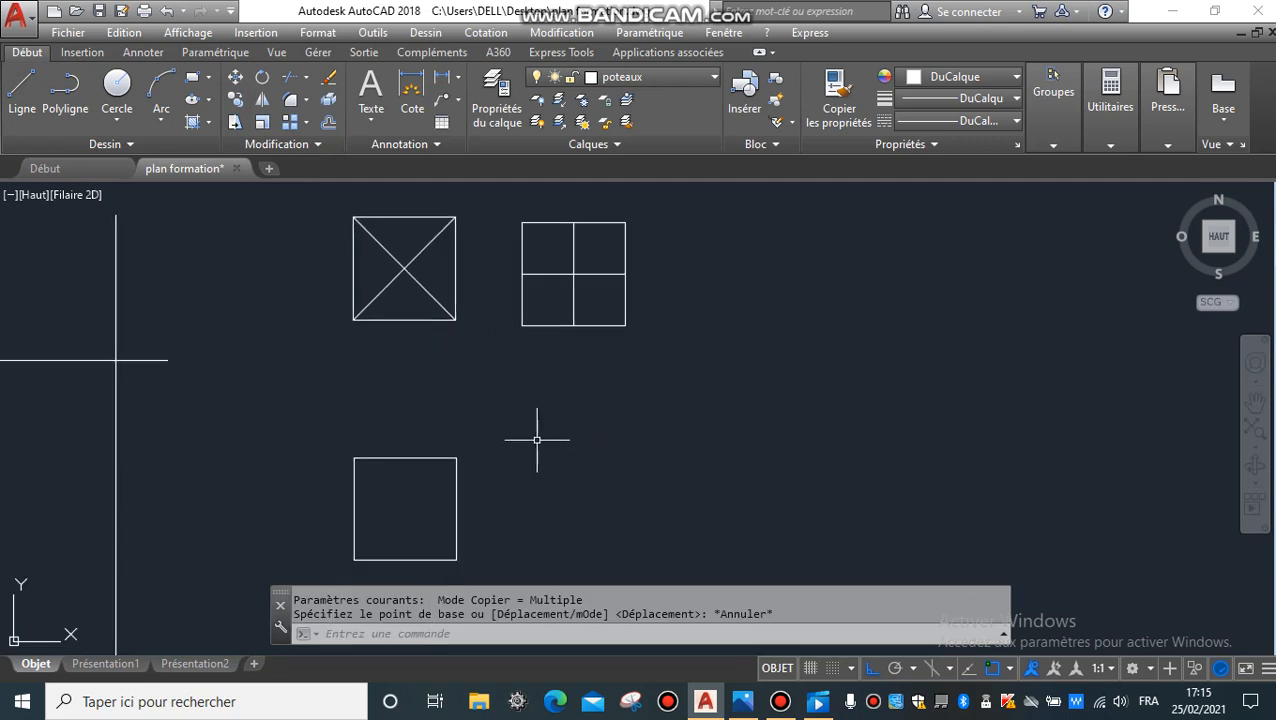
middle_drag(513, 518, 518, 451)
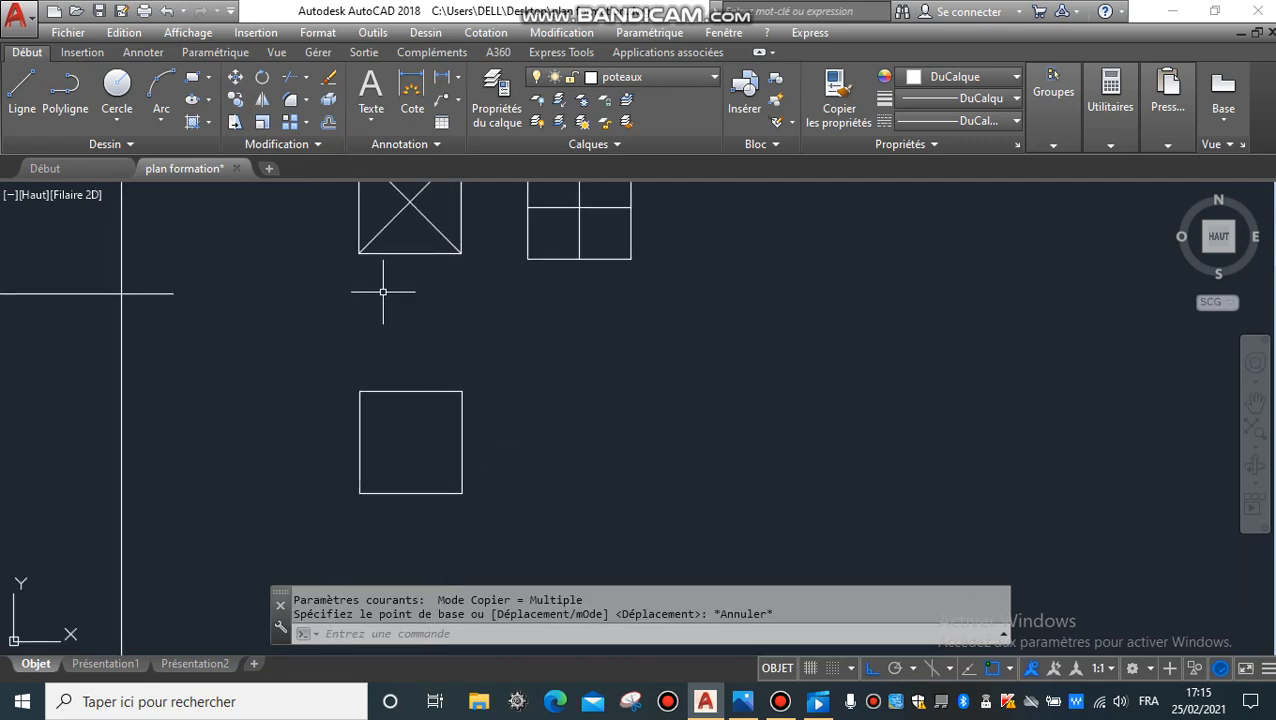
click(517, 345)
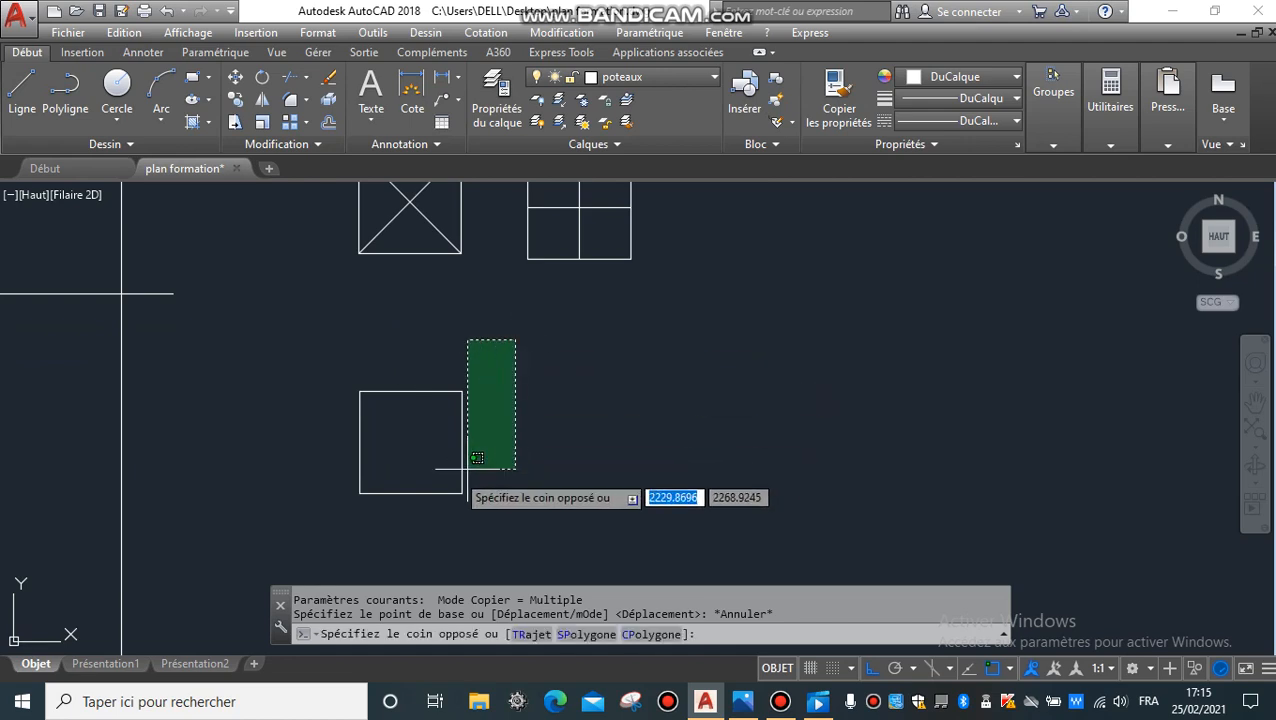
click(645, 455)
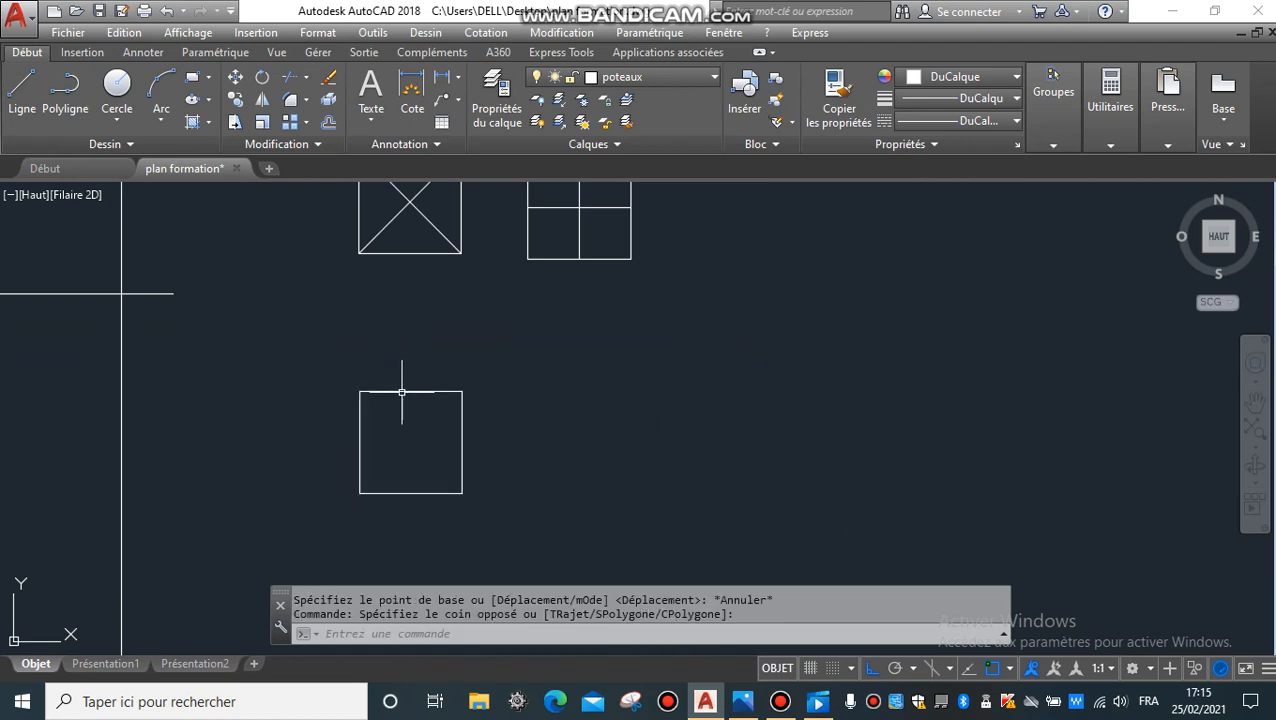
click(1009, 669)
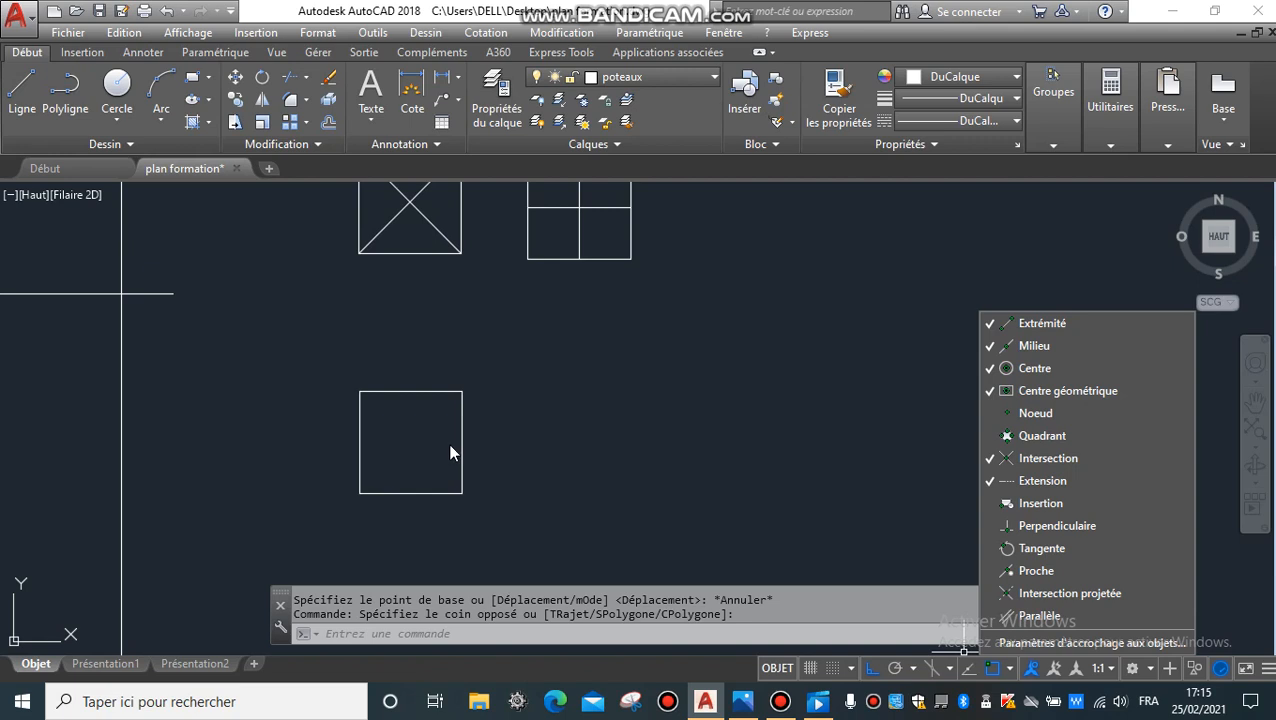
key(Escape)
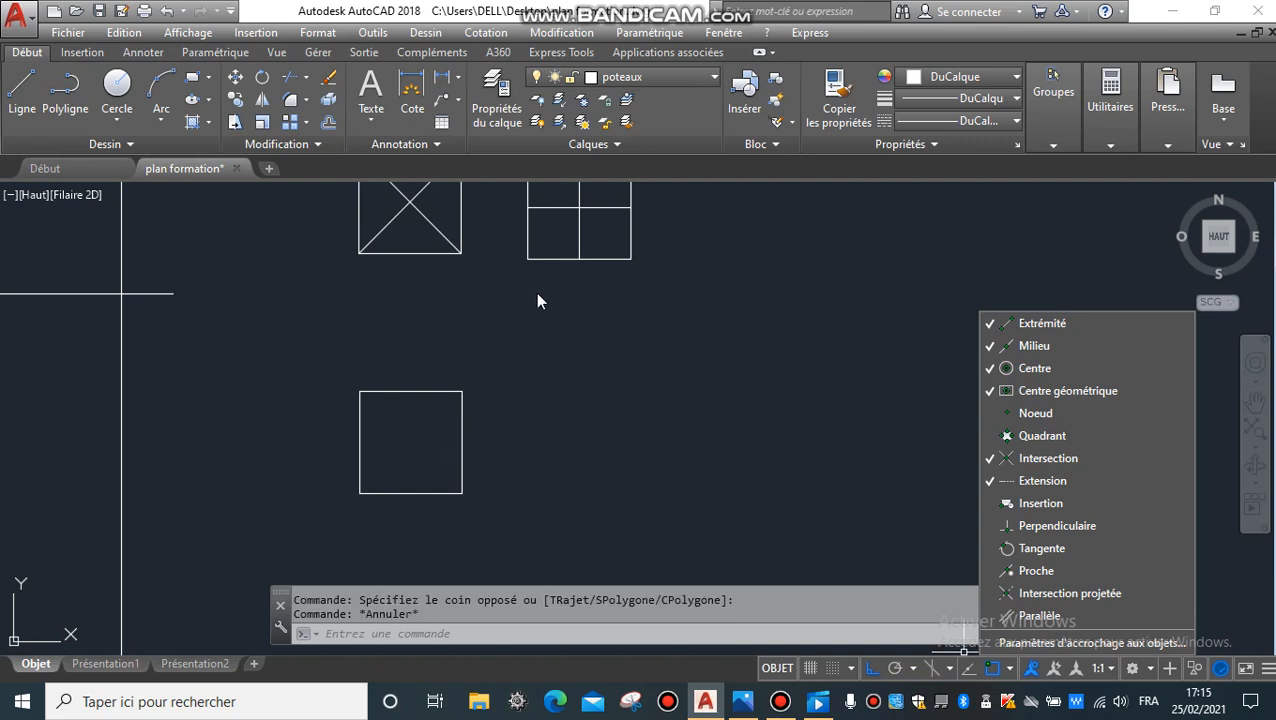
click(575, 356)
middle_drag(397, 284, 431, 432)
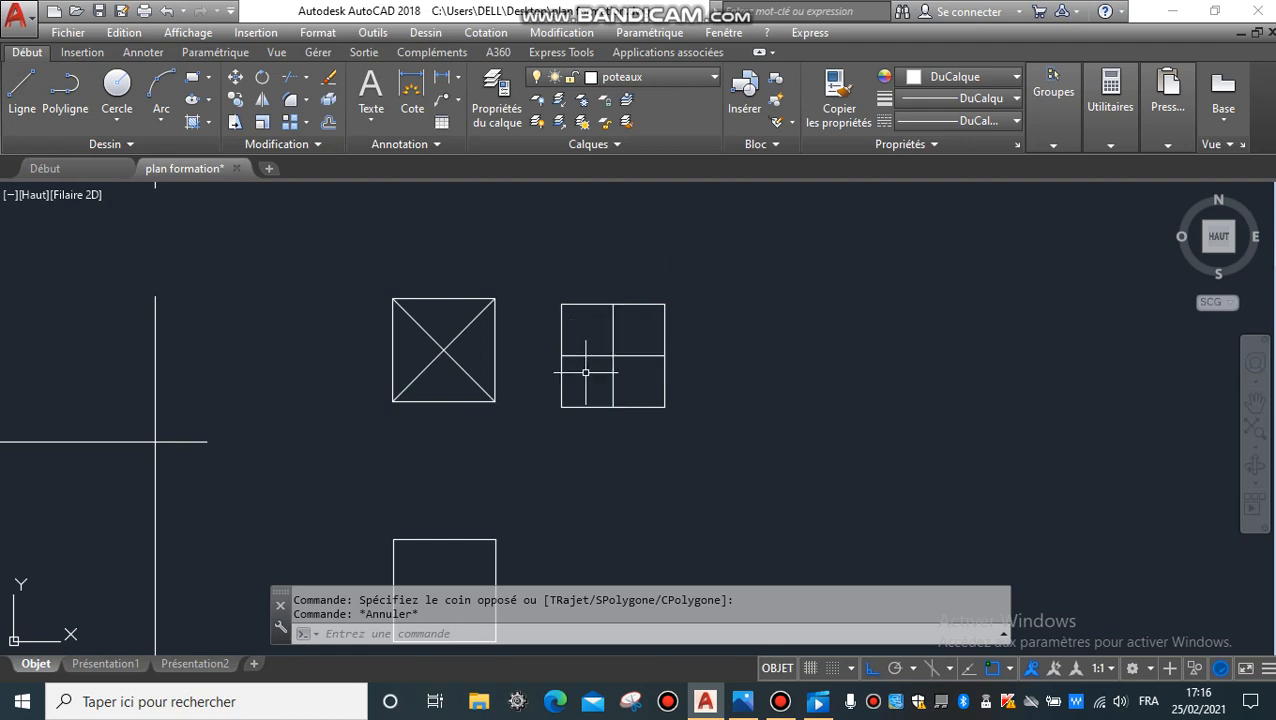
scroll(565, 428, down, 2)
scroll(568, 460, down, 1)
scroll(585, 400, up, 4)
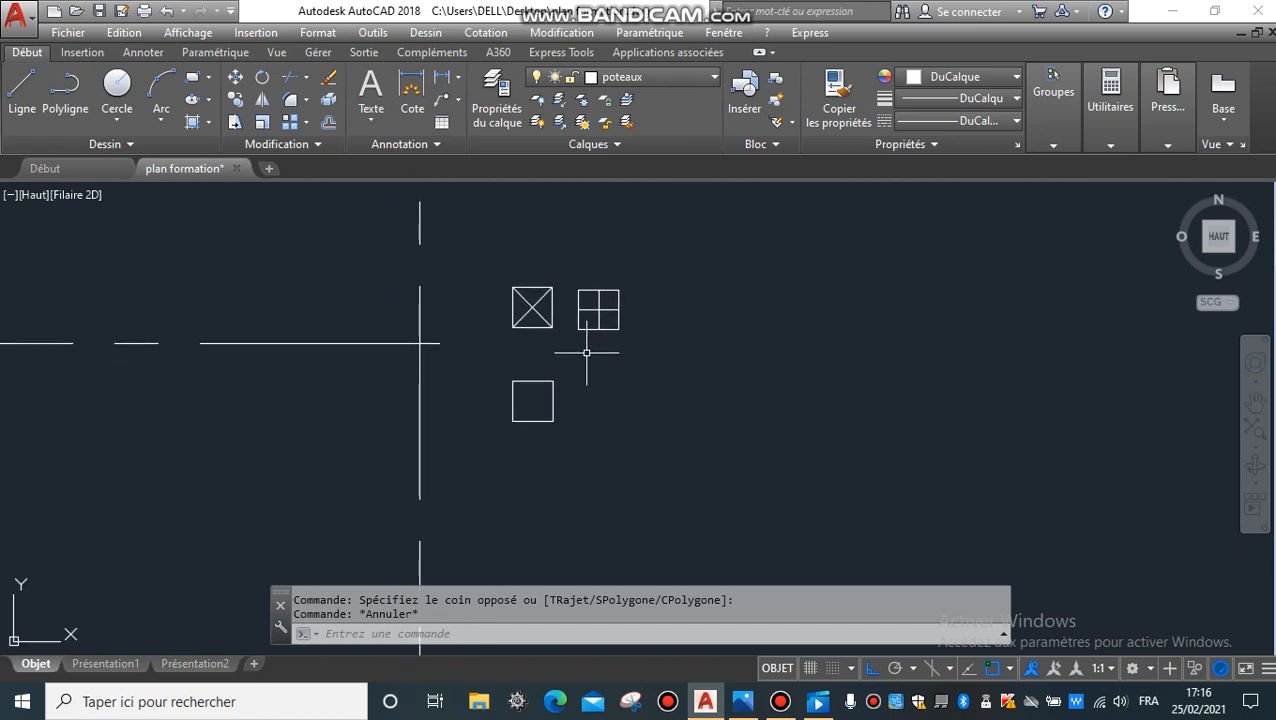
mouse_move(533, 313)
middle_down()
mouse_move(521, 336)
mouse_move(545, 335)
middle_up()
click(559, 321)
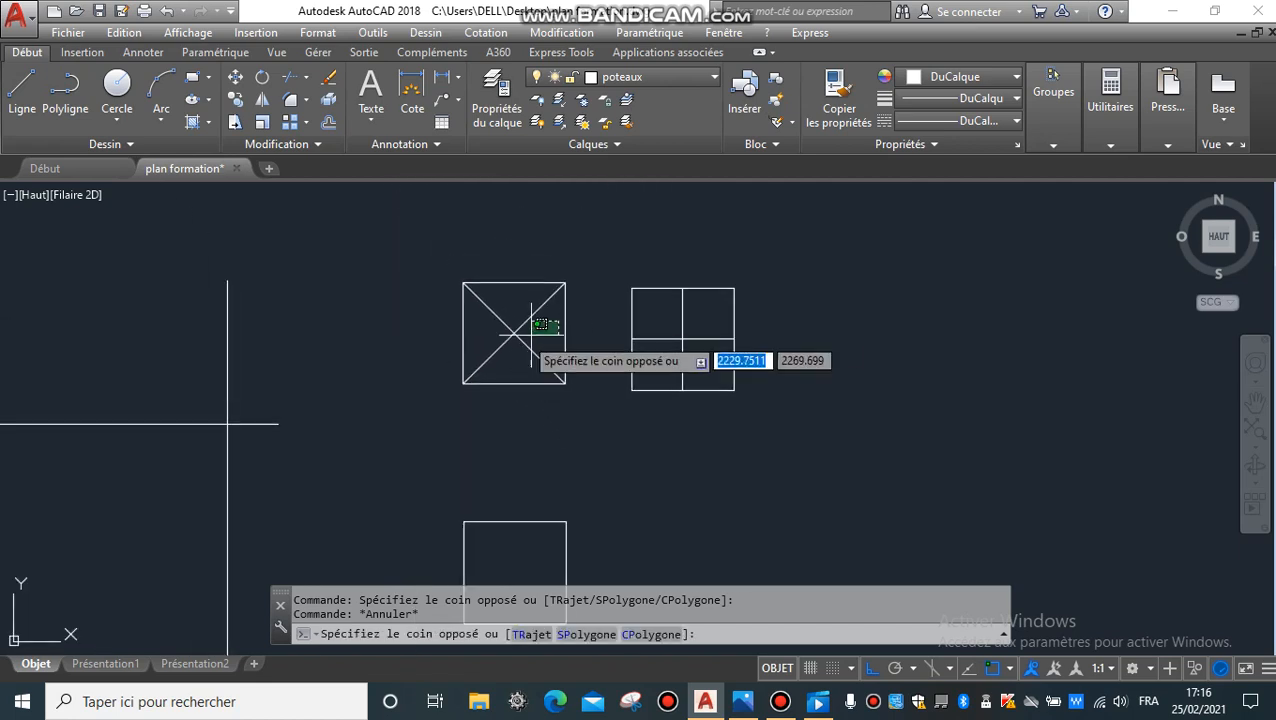
key(Escape)
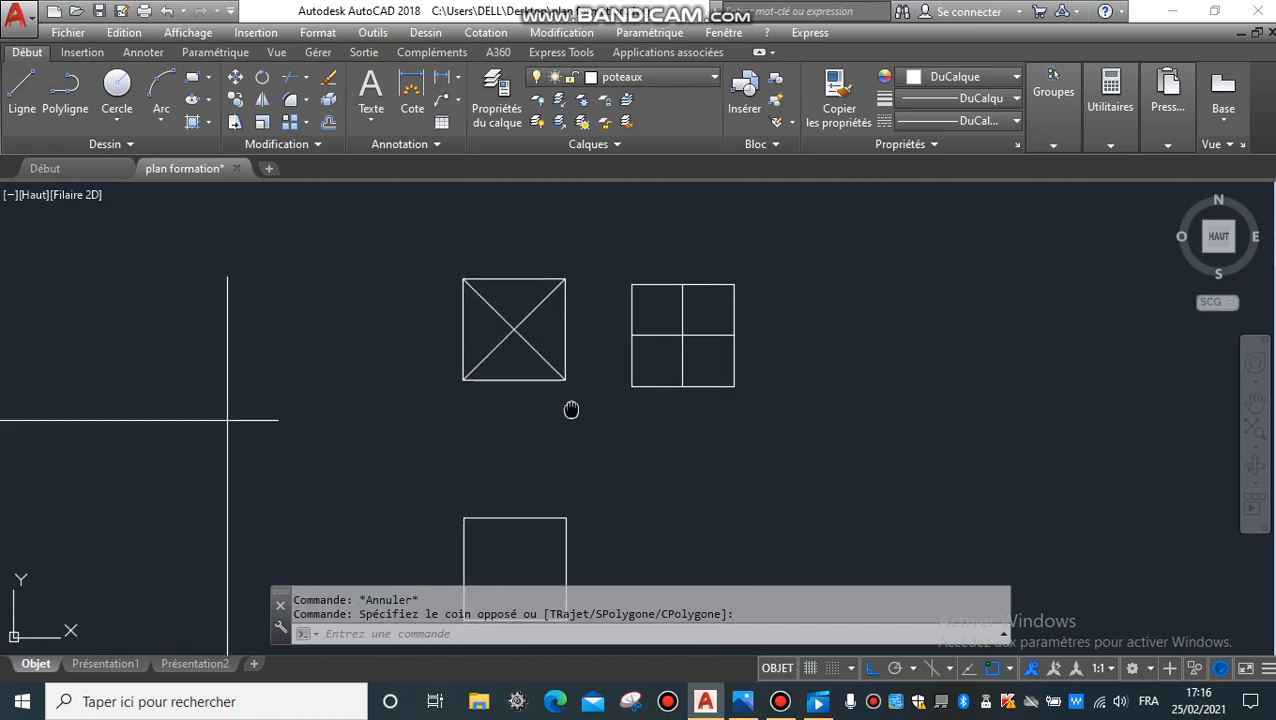
Fill the lower polyline square with a hatch using the SOLID pattern
middle_drag(442, 430, 470, 297)
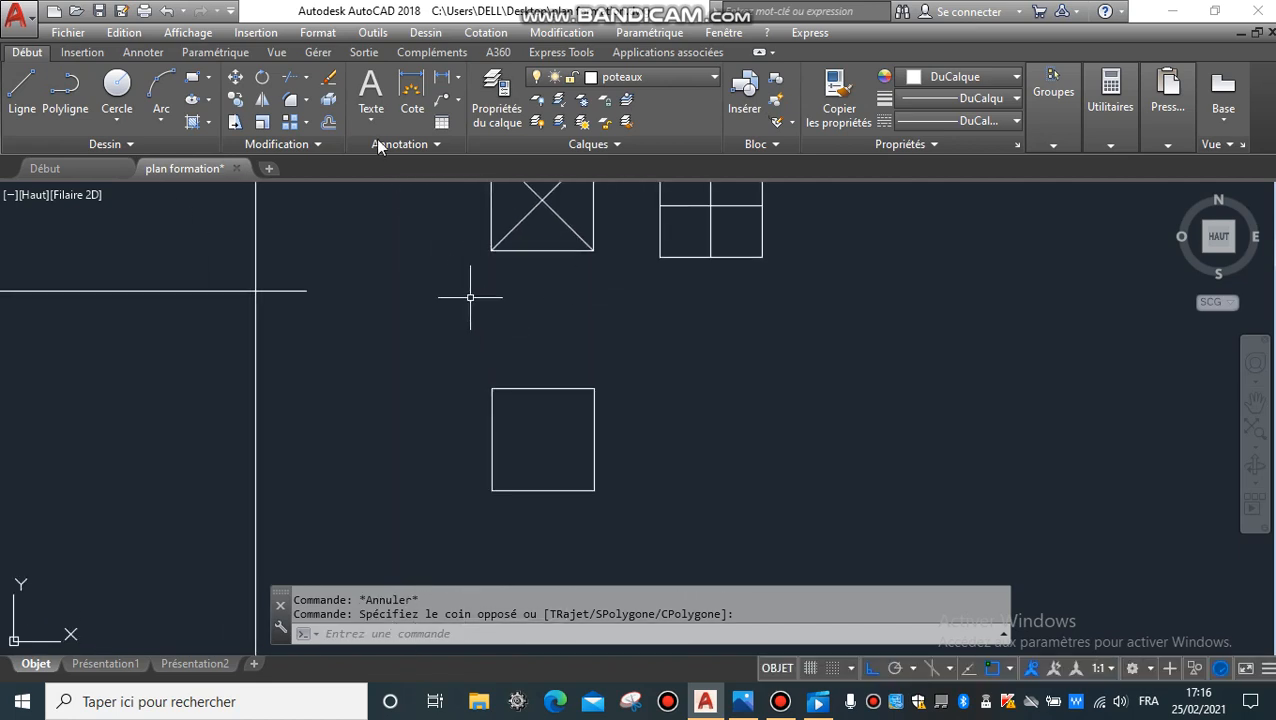
click(191, 128)
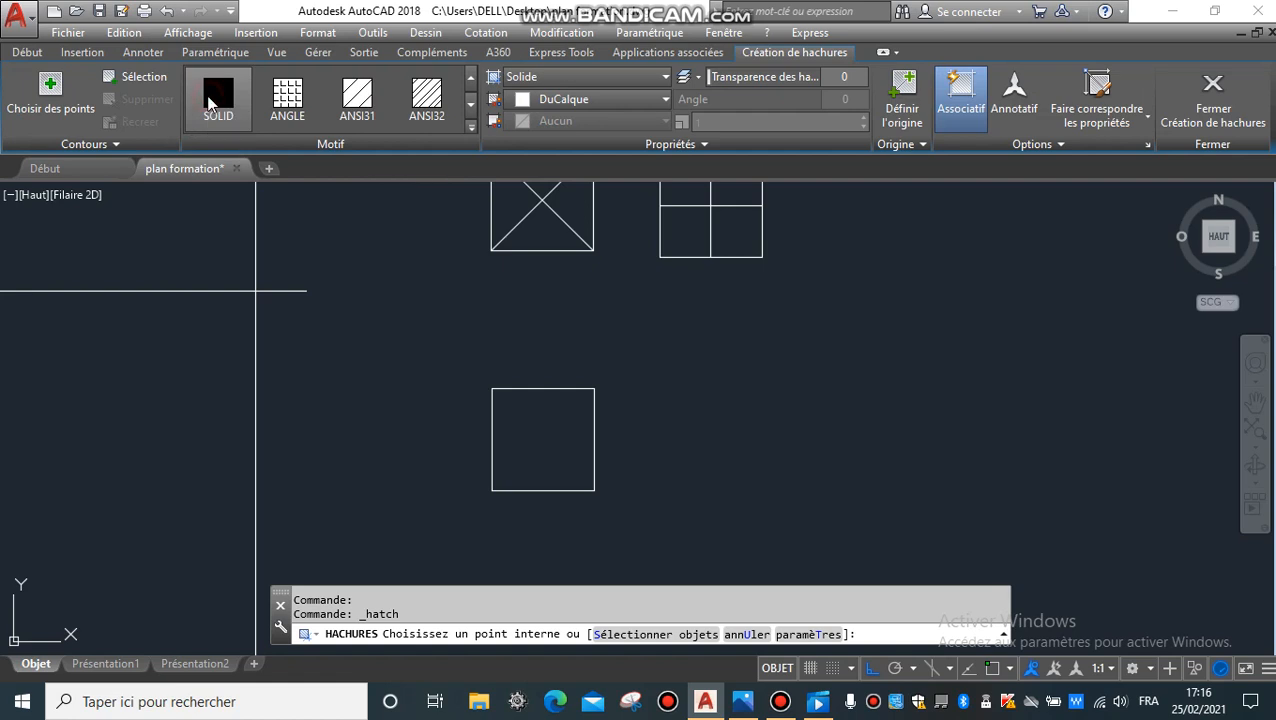
click(222, 100)
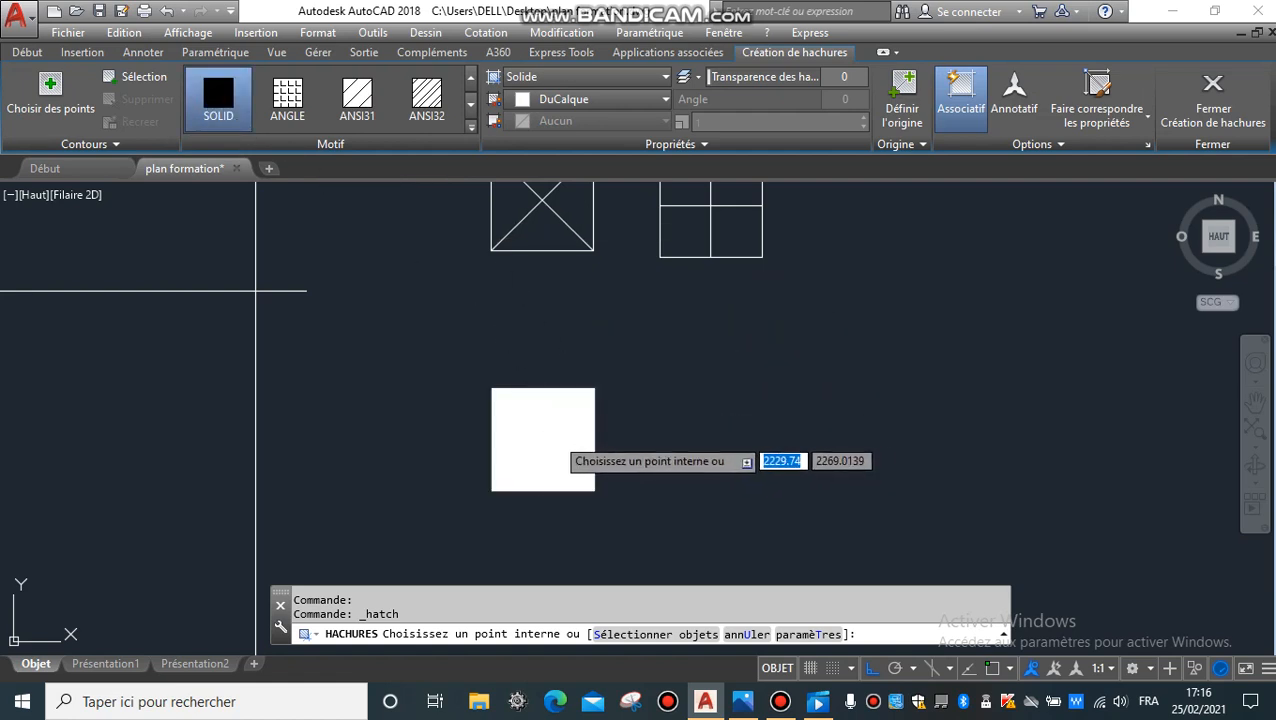
click(542, 445)
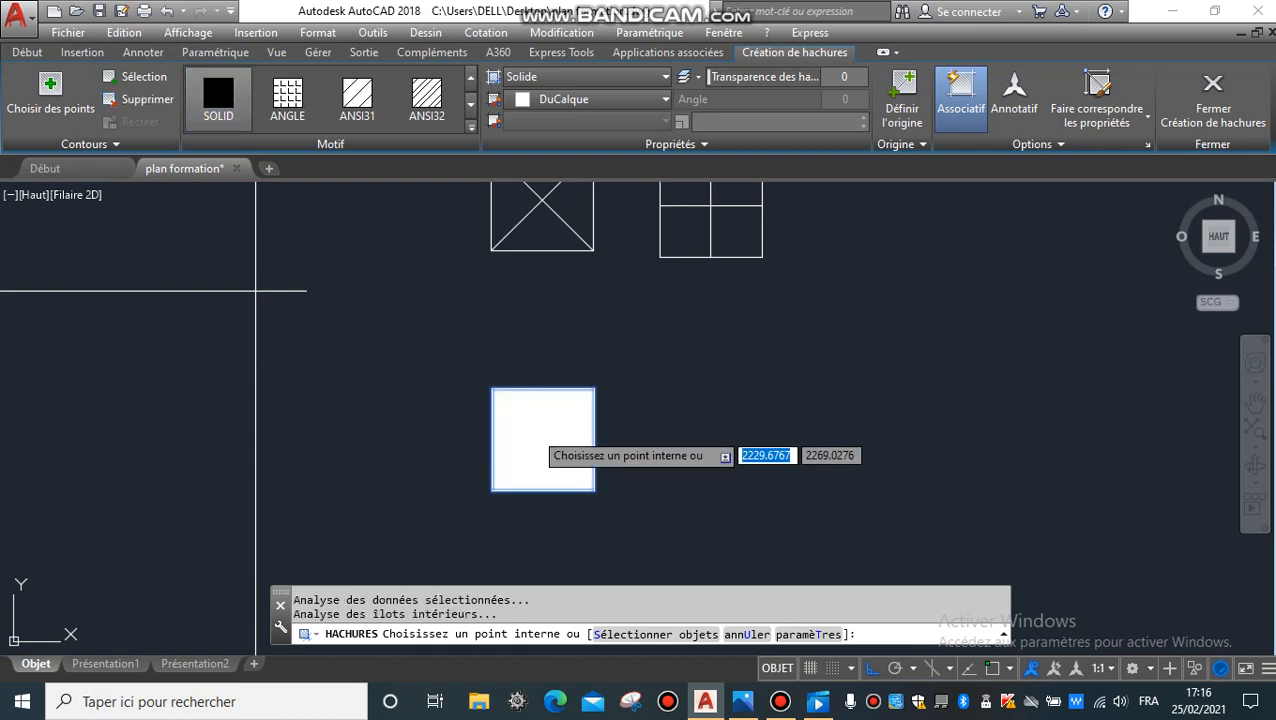
key(Return)
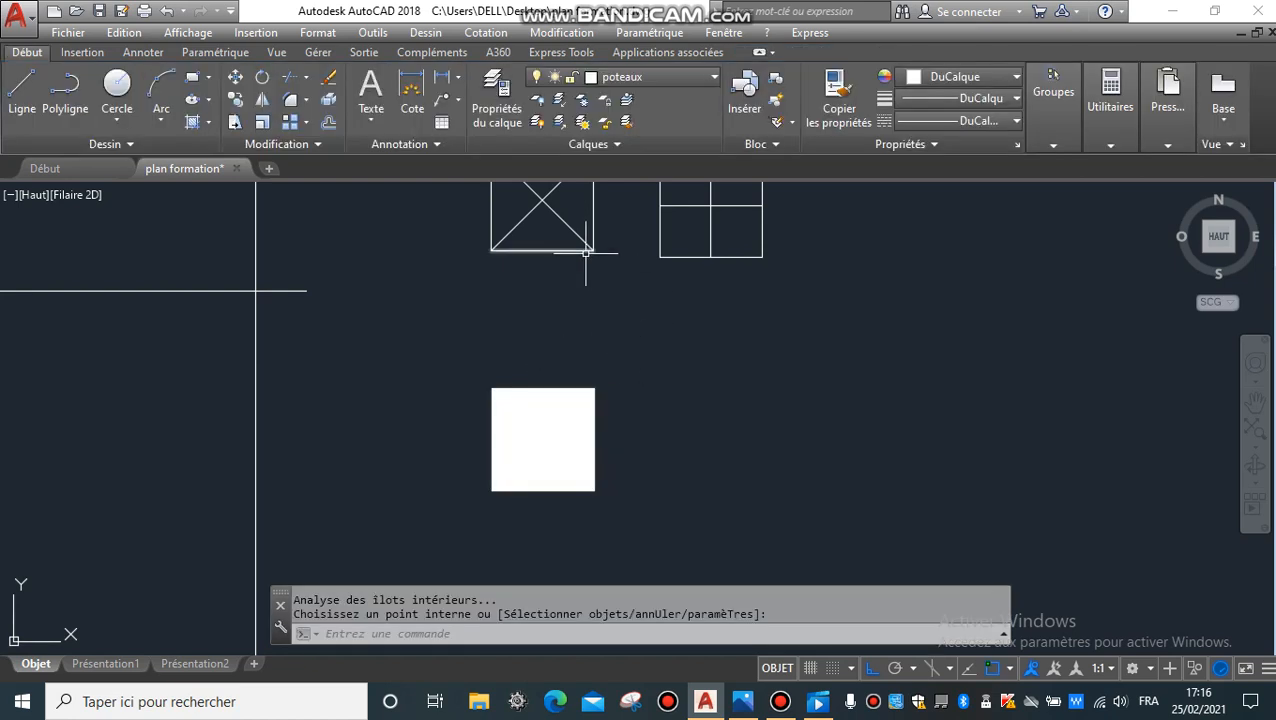
Fill all four triangles of the upper square with diagonals using the SOLID hatch pattern
middle_drag(577, 281, 547, 420)
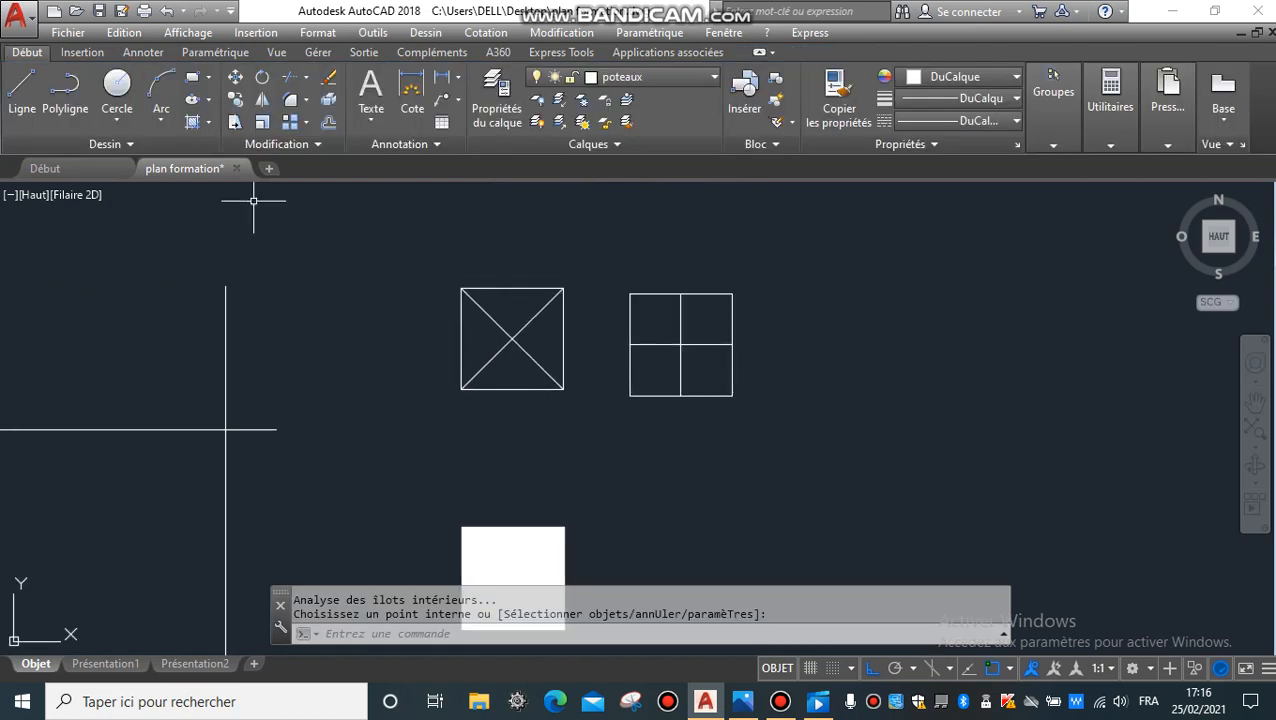
click(191, 123)
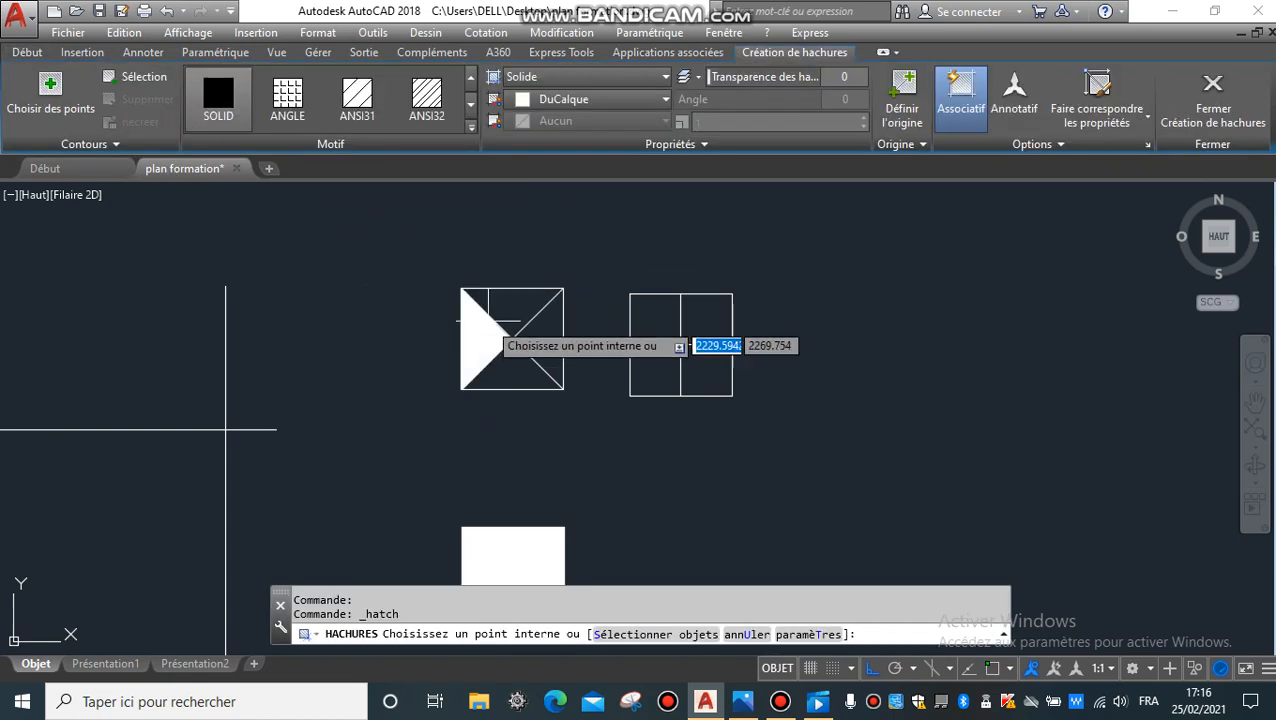
click(480, 339)
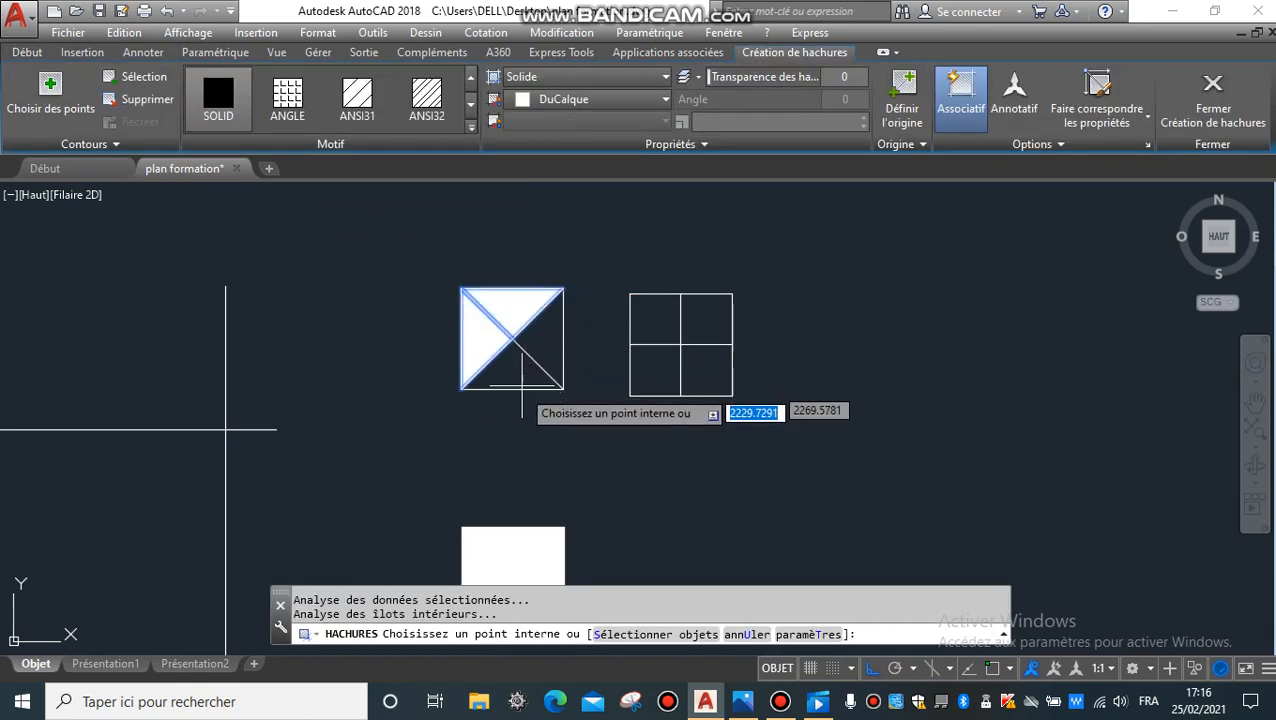
click(510, 371)
click(551, 345)
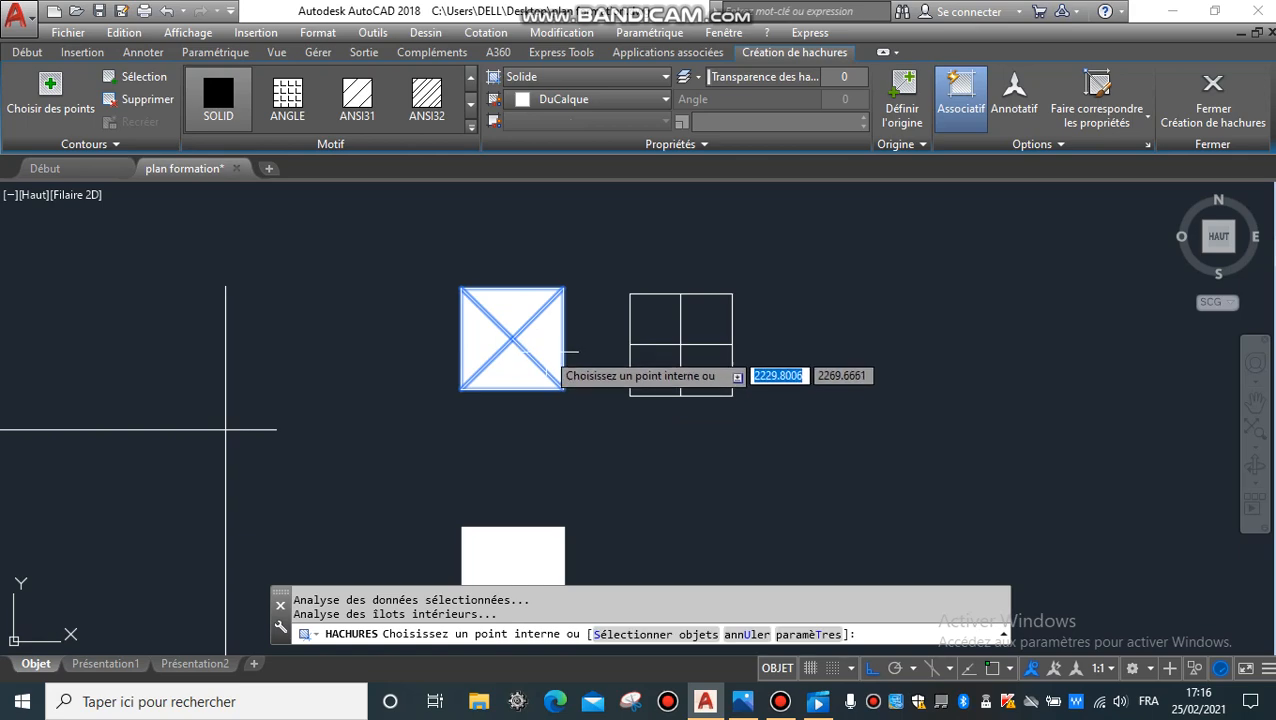
key(Return)
Fill the four quarters of the square divided by midlines with a SOLID hatch
key(Return)
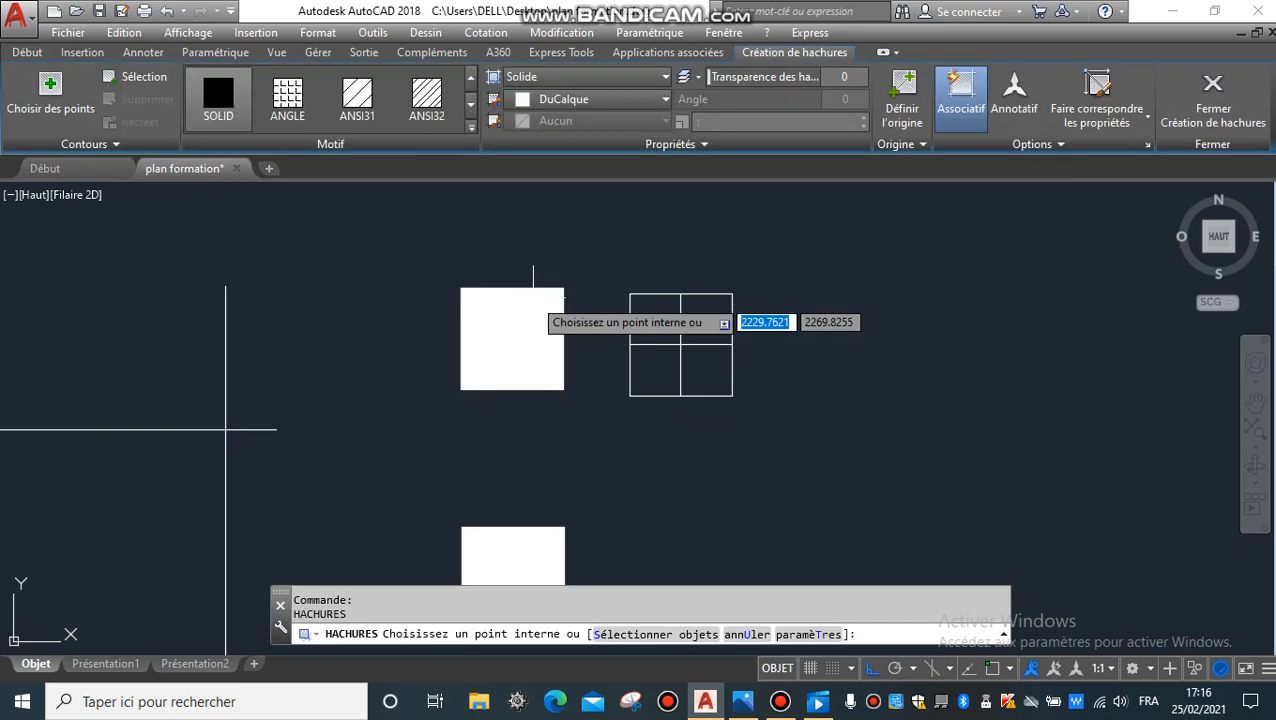
click(658, 320)
click(659, 360)
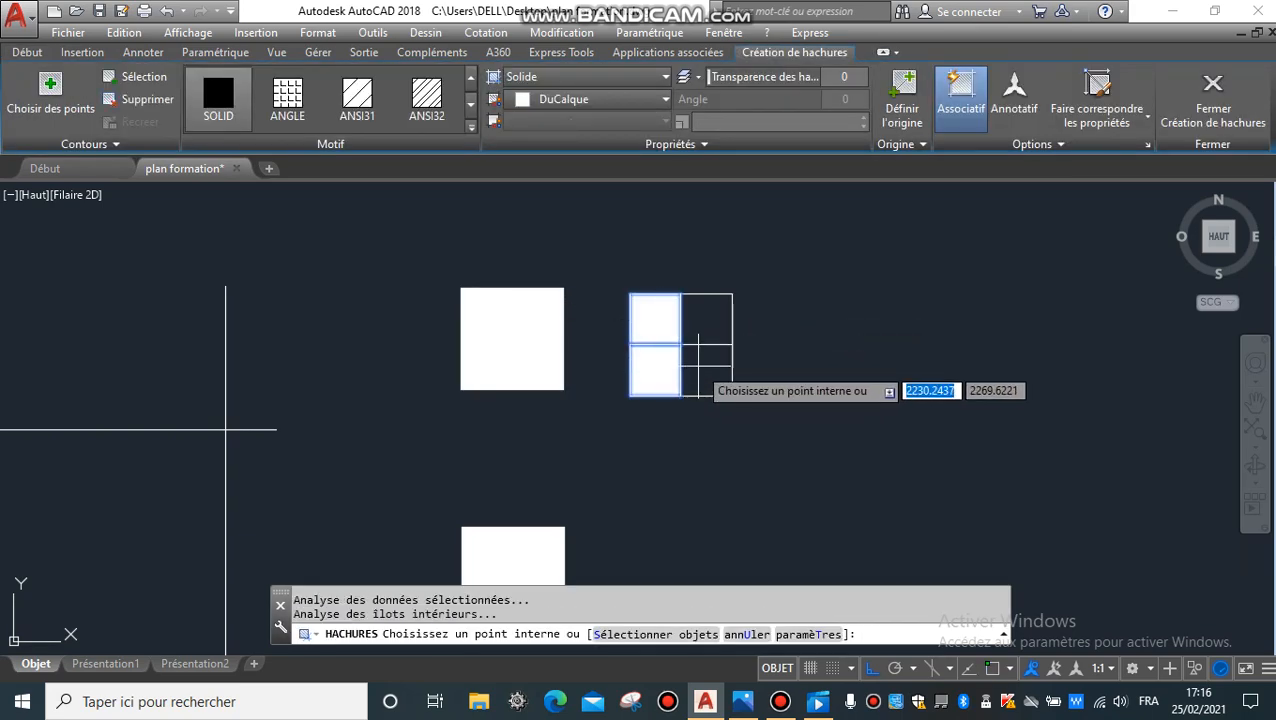
click(706, 370)
click(703, 316)
key(Return)
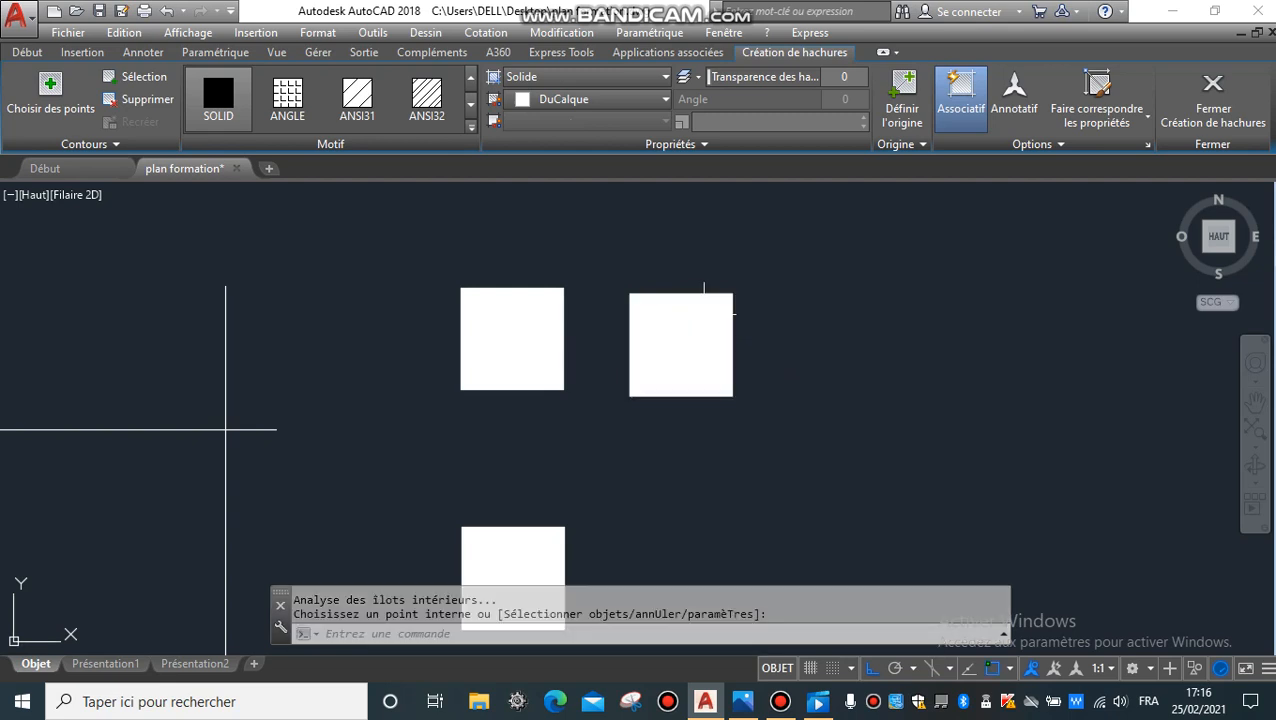
Examine where the three filled columns lie relative to the axis grid and its nearest intersection
scroll(632, 405, down, 2)
middle_drag(619, 471, 684, 351)
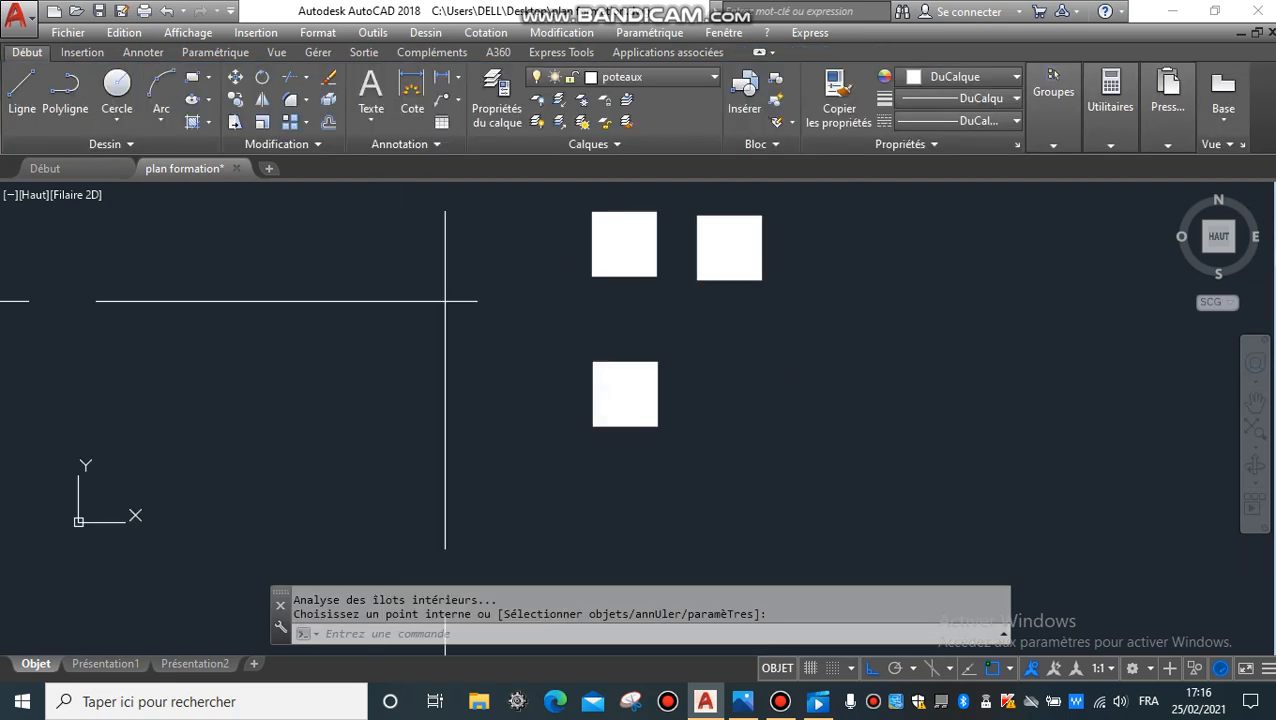
scroll(673, 386, down, 2)
click(693, 349)
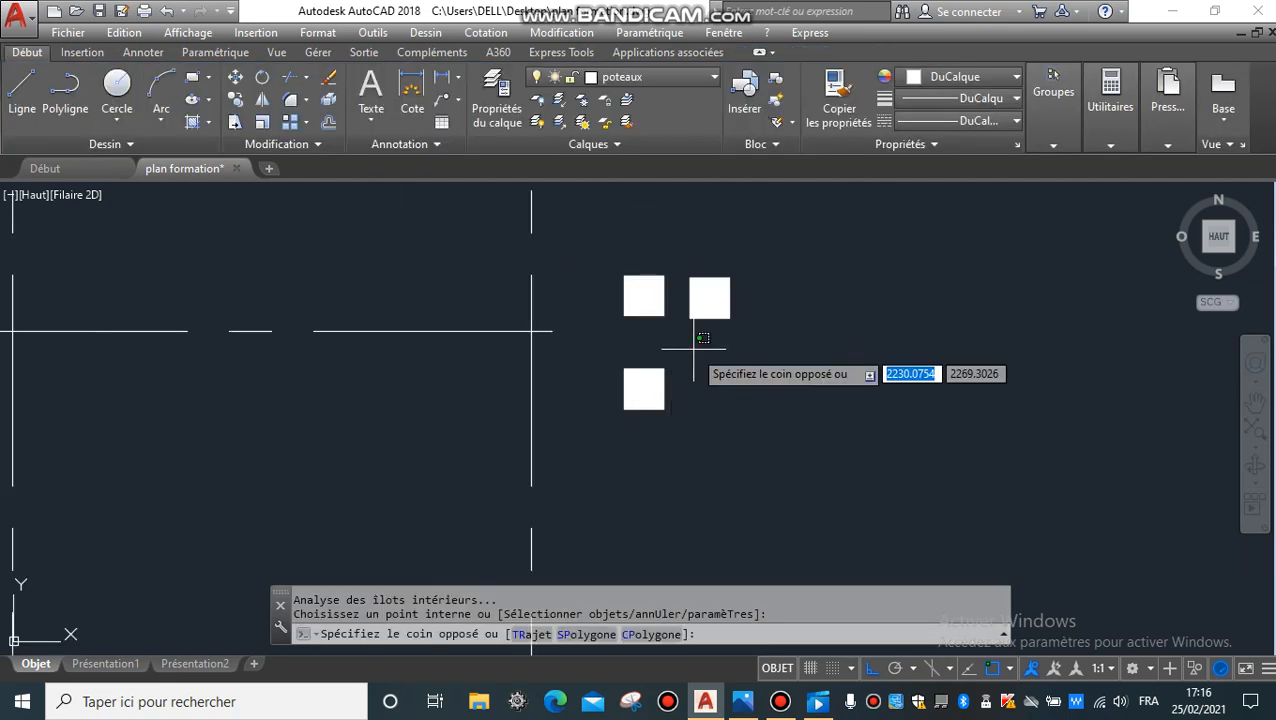
key(Escape)
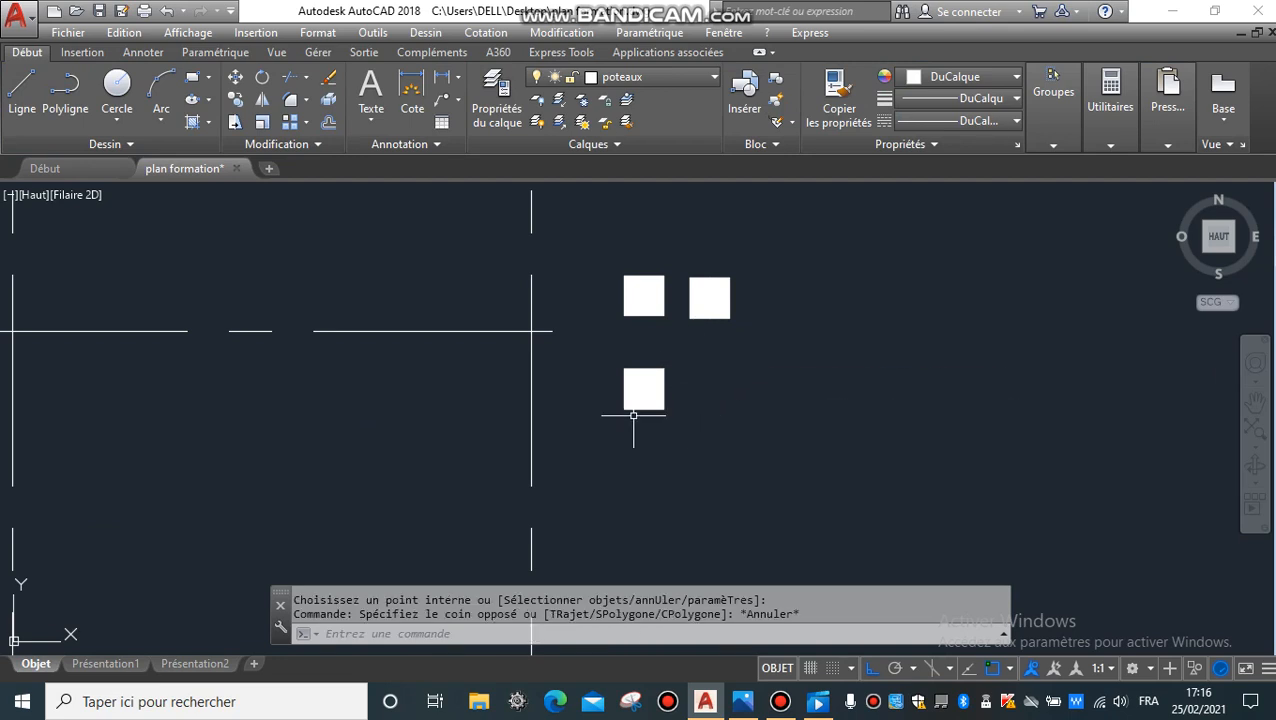
scroll(626, 398, down, 5)
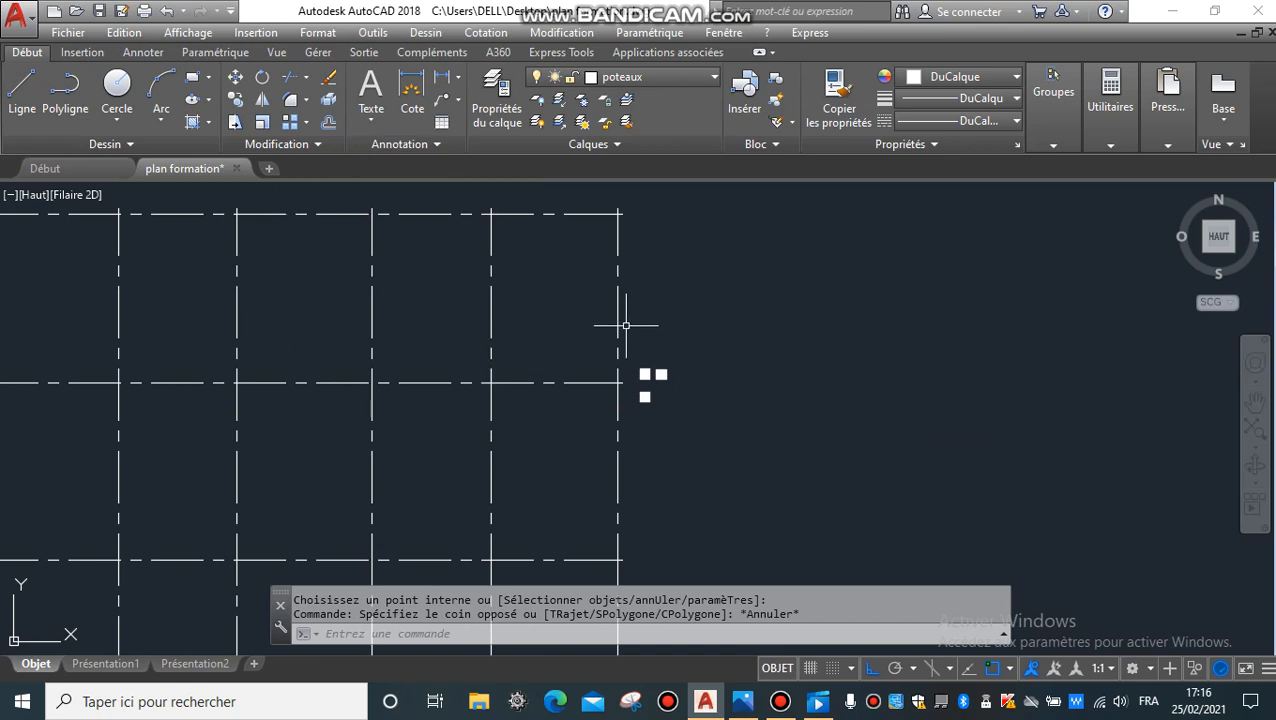
scroll(606, 406, up, 8)
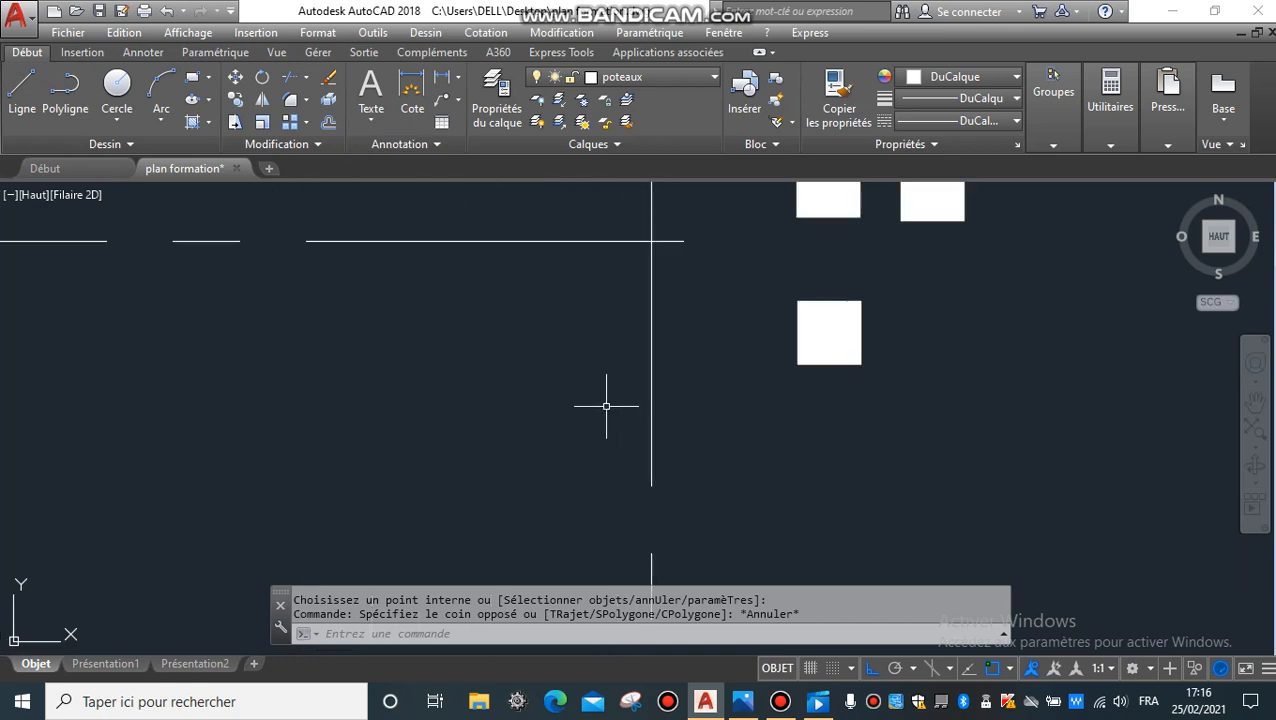
middle_drag(723, 345, 472, 464)
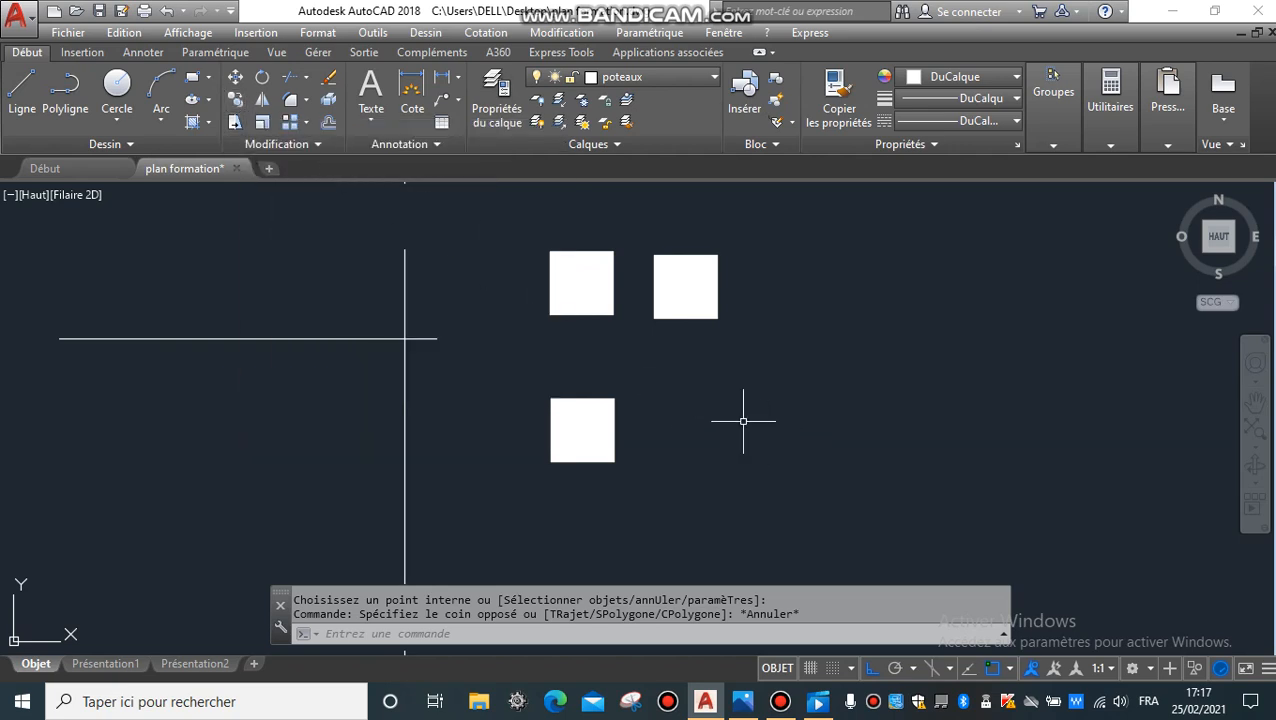
Copy the lower filled column with its hatch from its geometric centre to the nearest axis intersection, with Ortho mode off
click(670, 366)
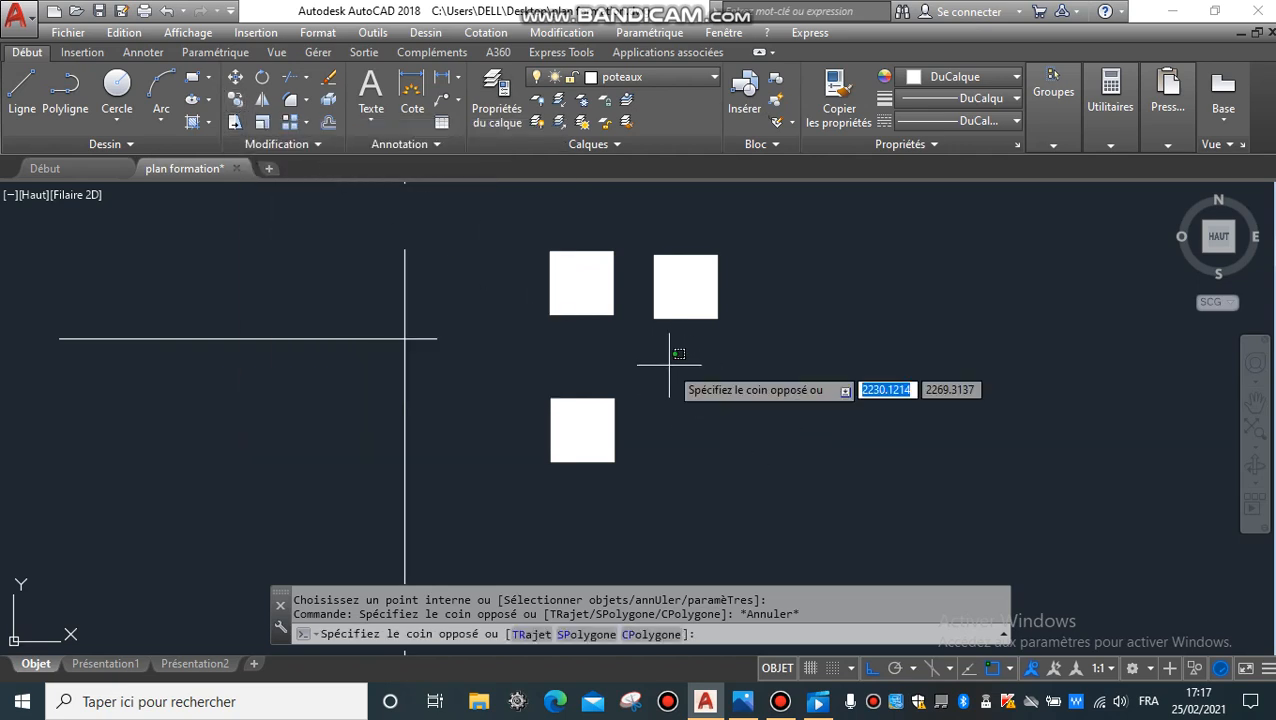
click(511, 490)
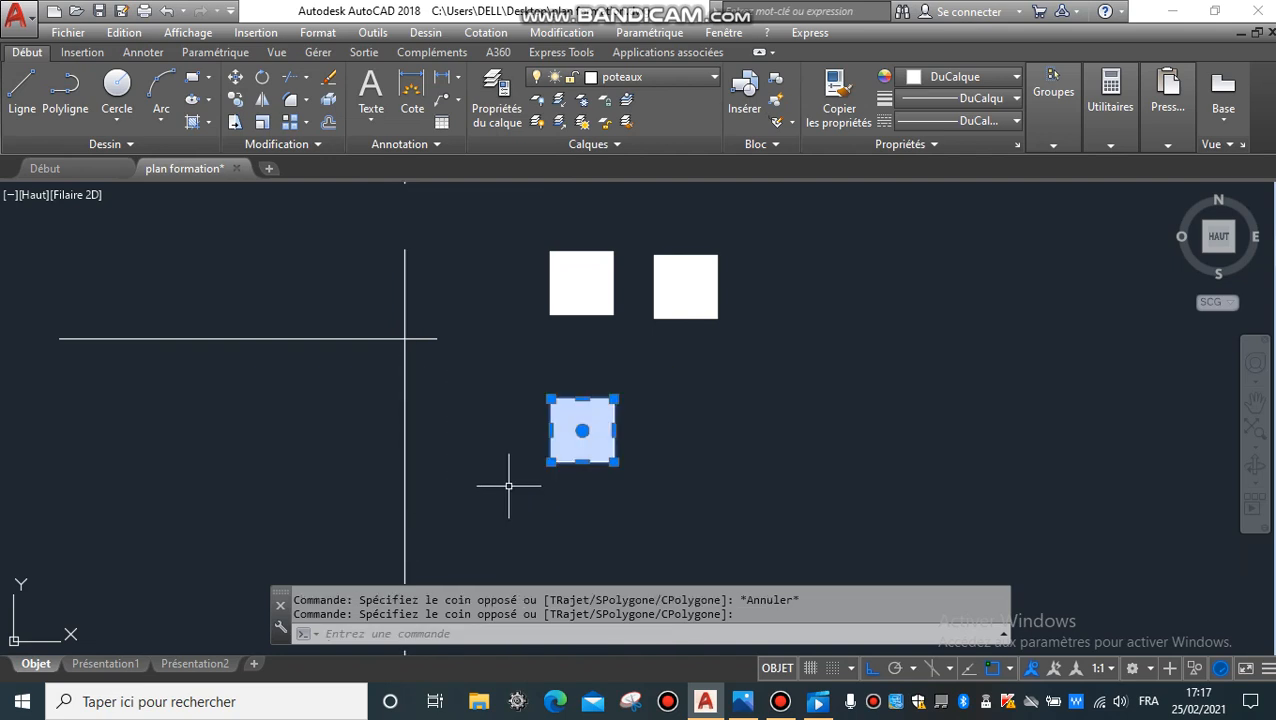
click(238, 108)
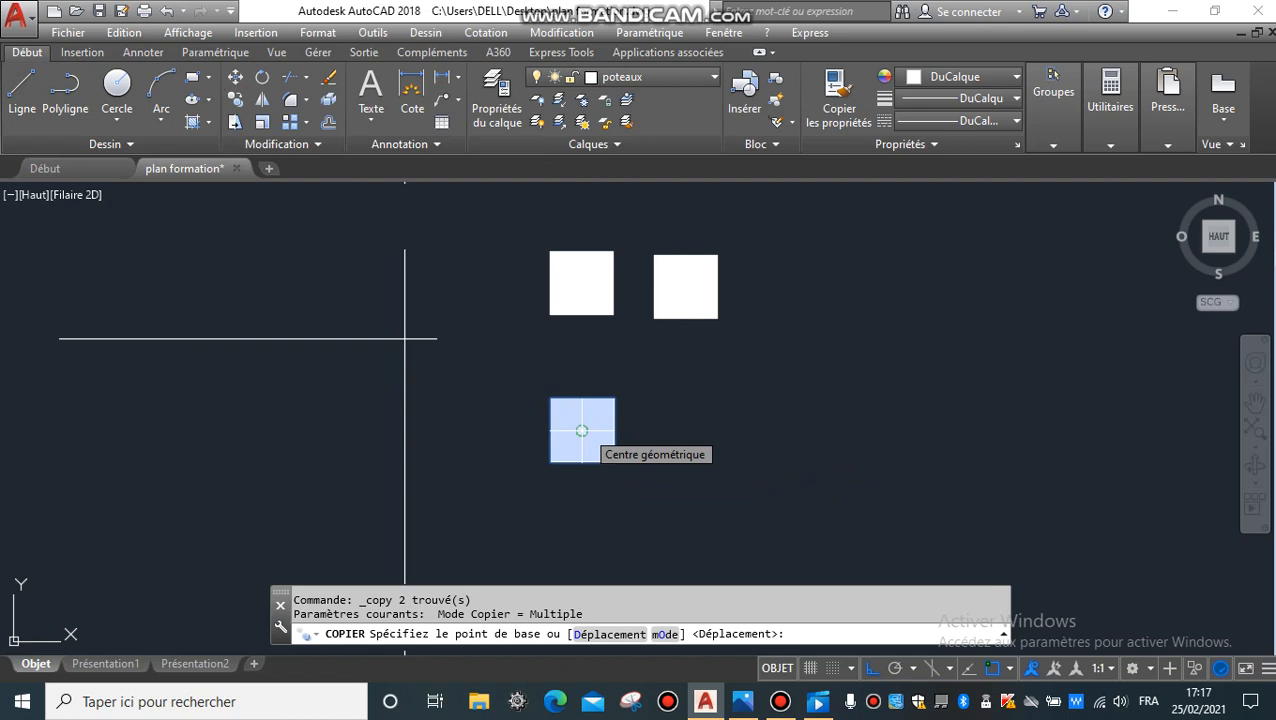
click(581, 430)
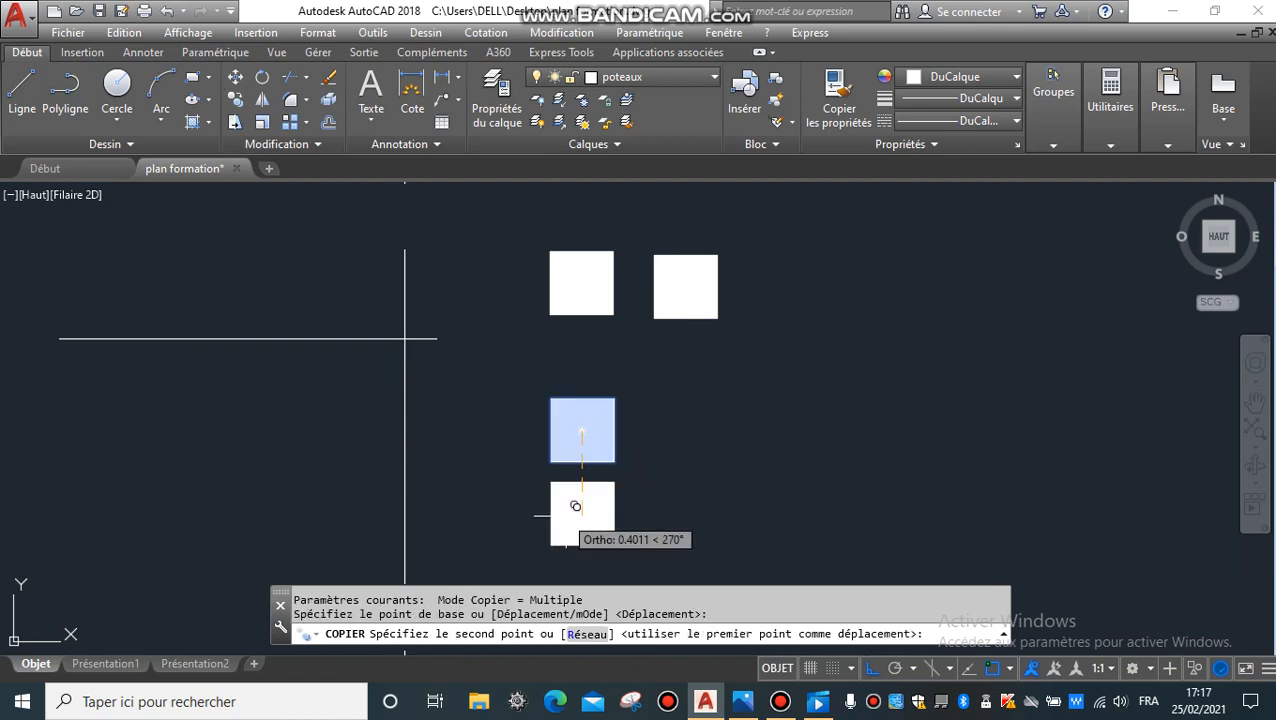
click(869, 670)
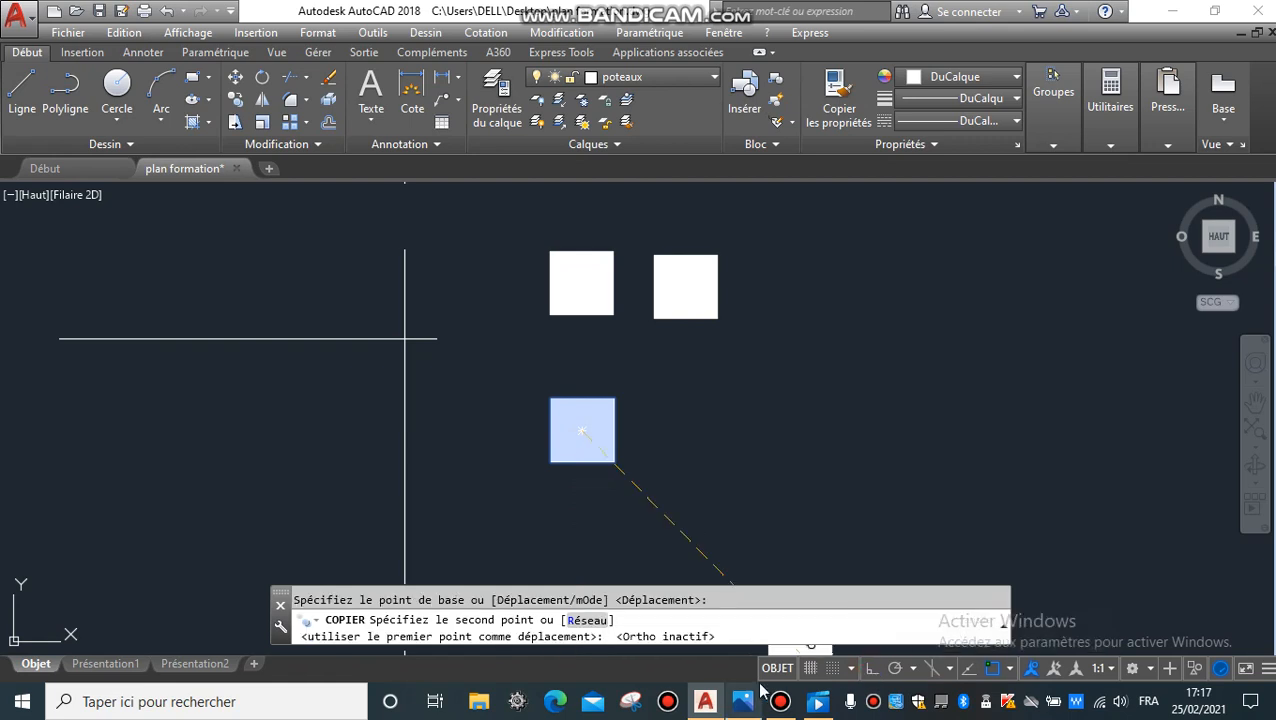
click(405, 338)
Place two more column copies on the last two intersections of the upper horizontal axis
scroll(350, 456, down, 5)
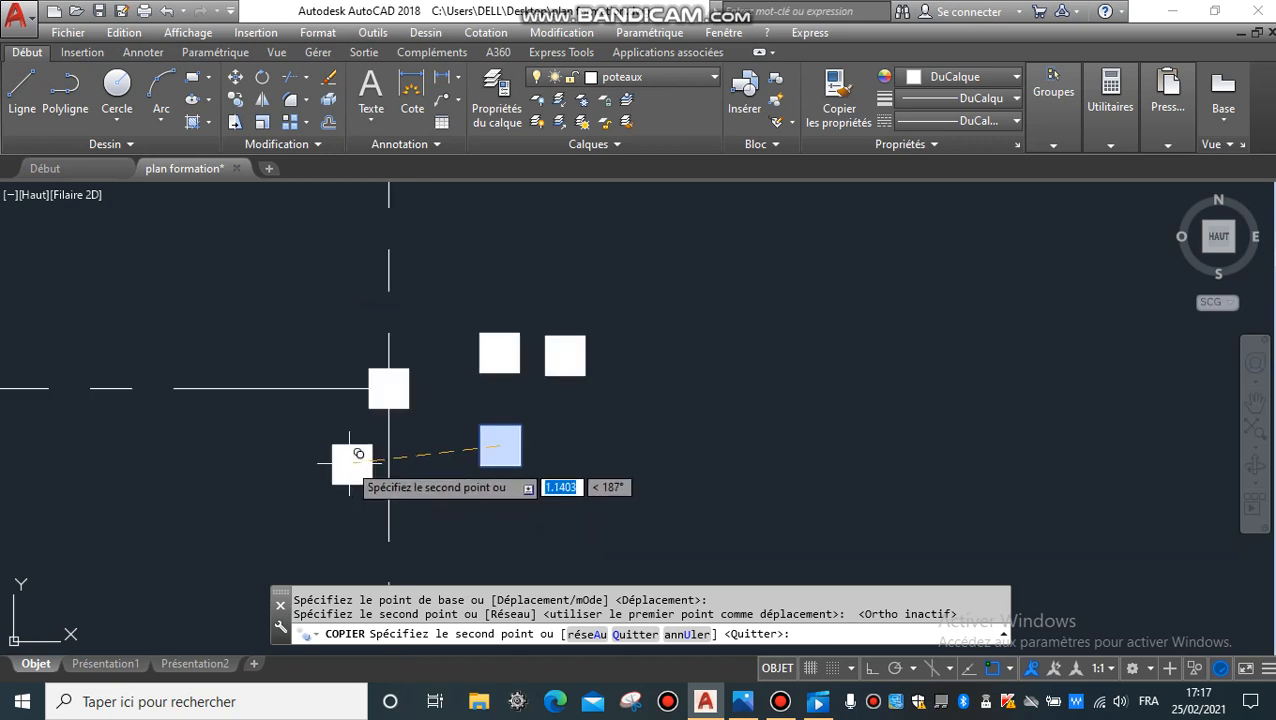
middle_drag(248, 308, 581, 483)
mouse_move(463, 308)
middle_down()
mouse_move(555, 507)
mouse_move(527, 475)
middle_up()
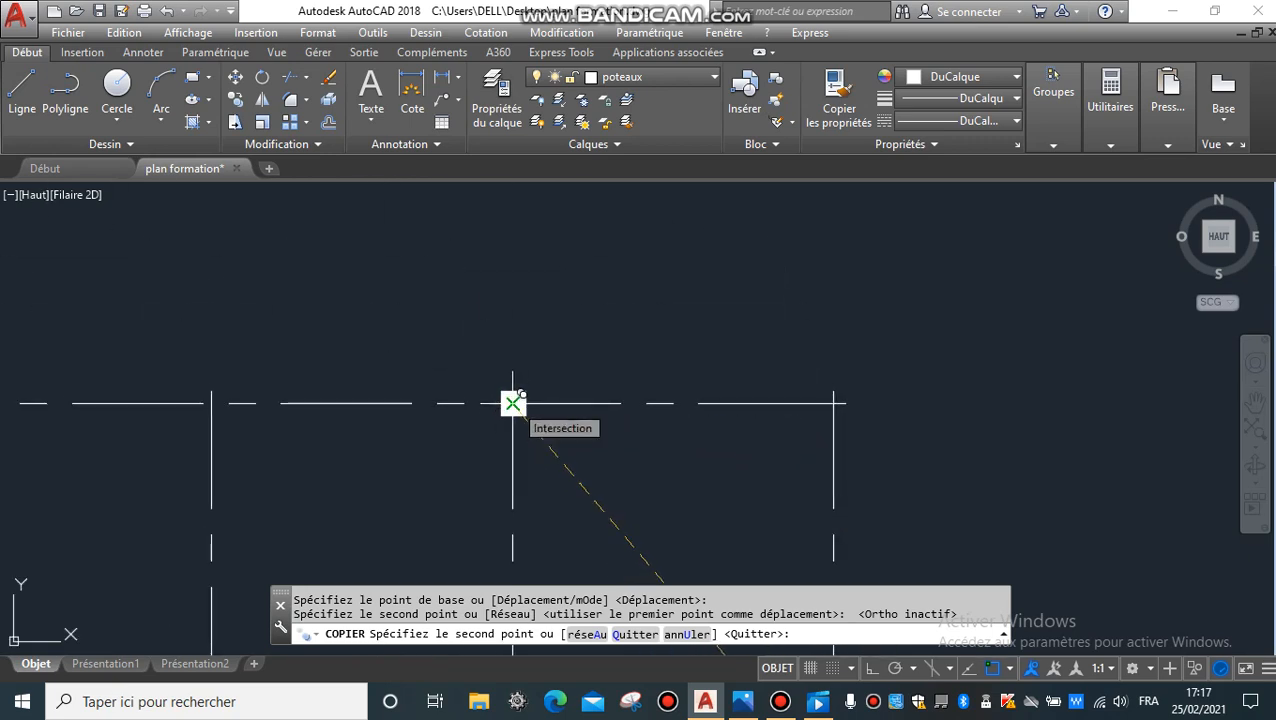
click(513, 403)
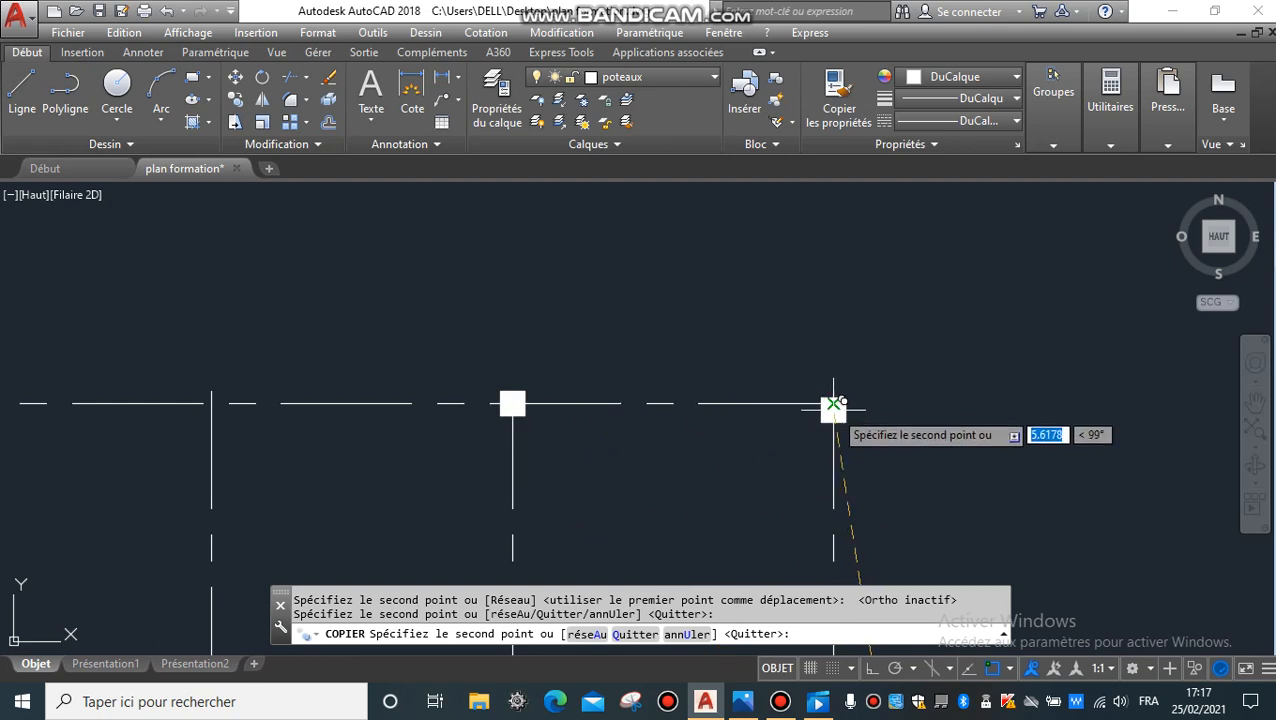
click(833, 403)
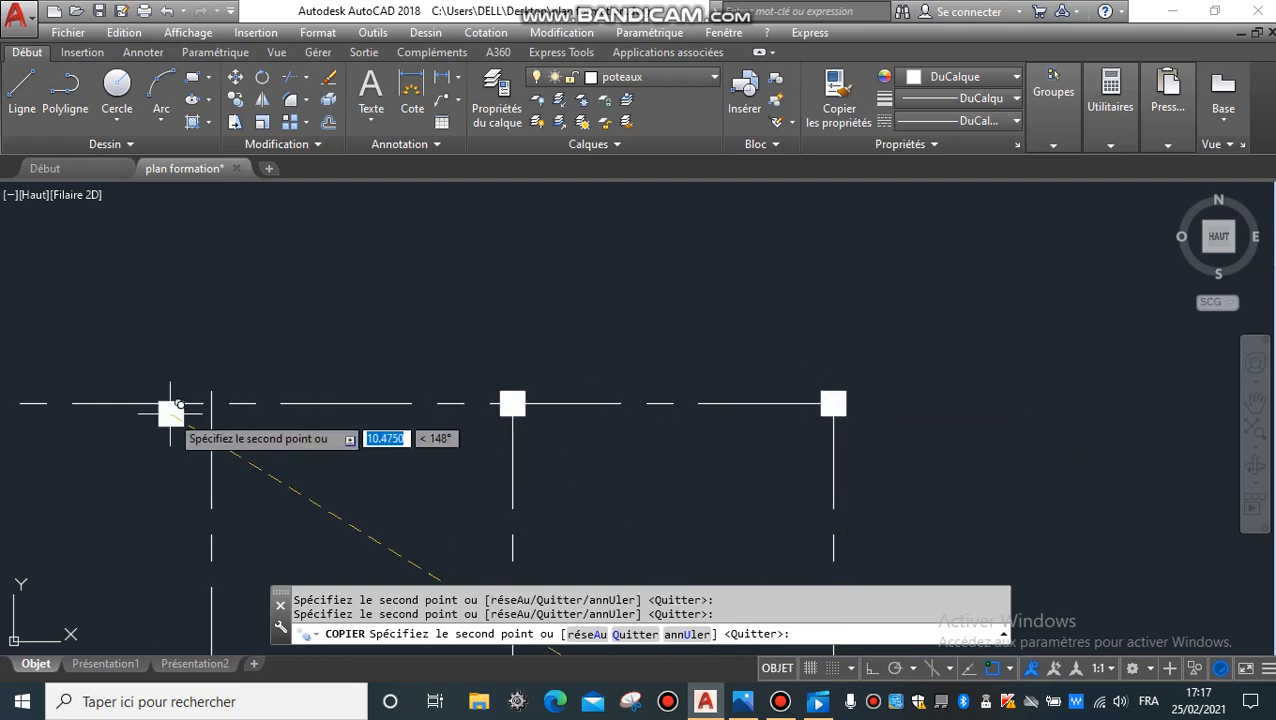
Inspect the column at the third upper-axis intersection, end the Copy command and undo all the column copies
scroll(225, 405, up, 5)
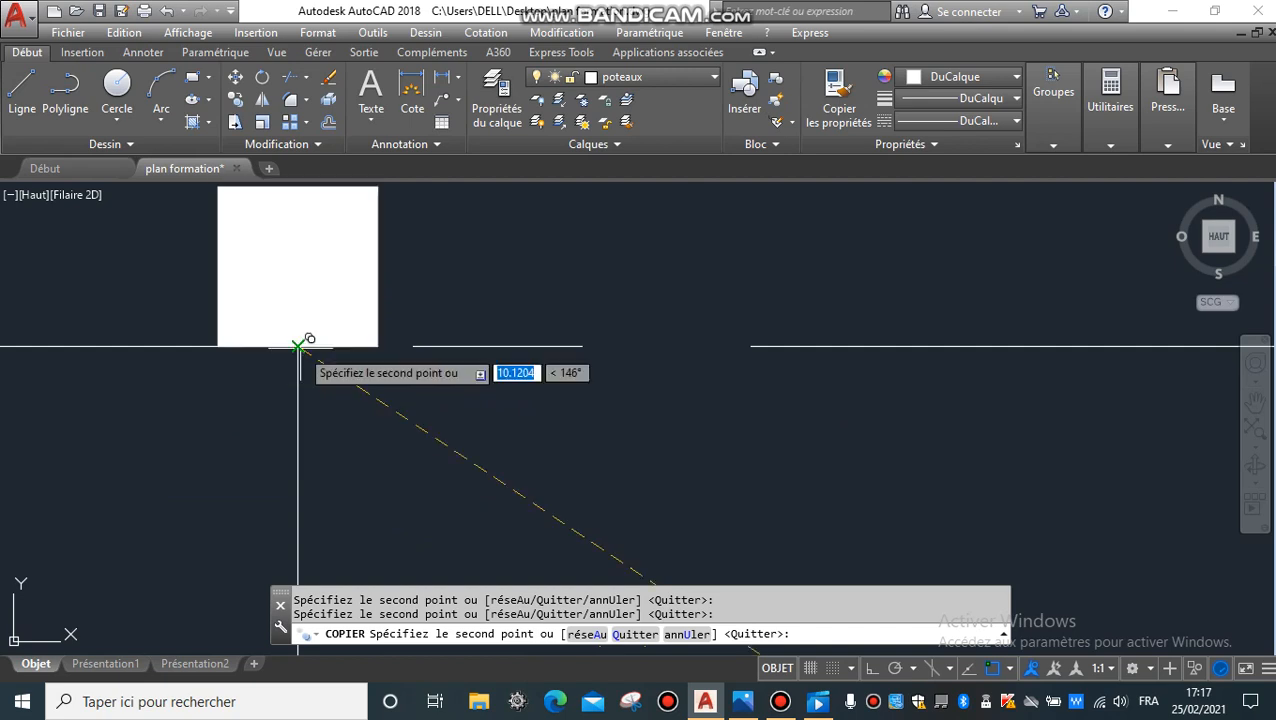
scroll(648, 445, down, 3)
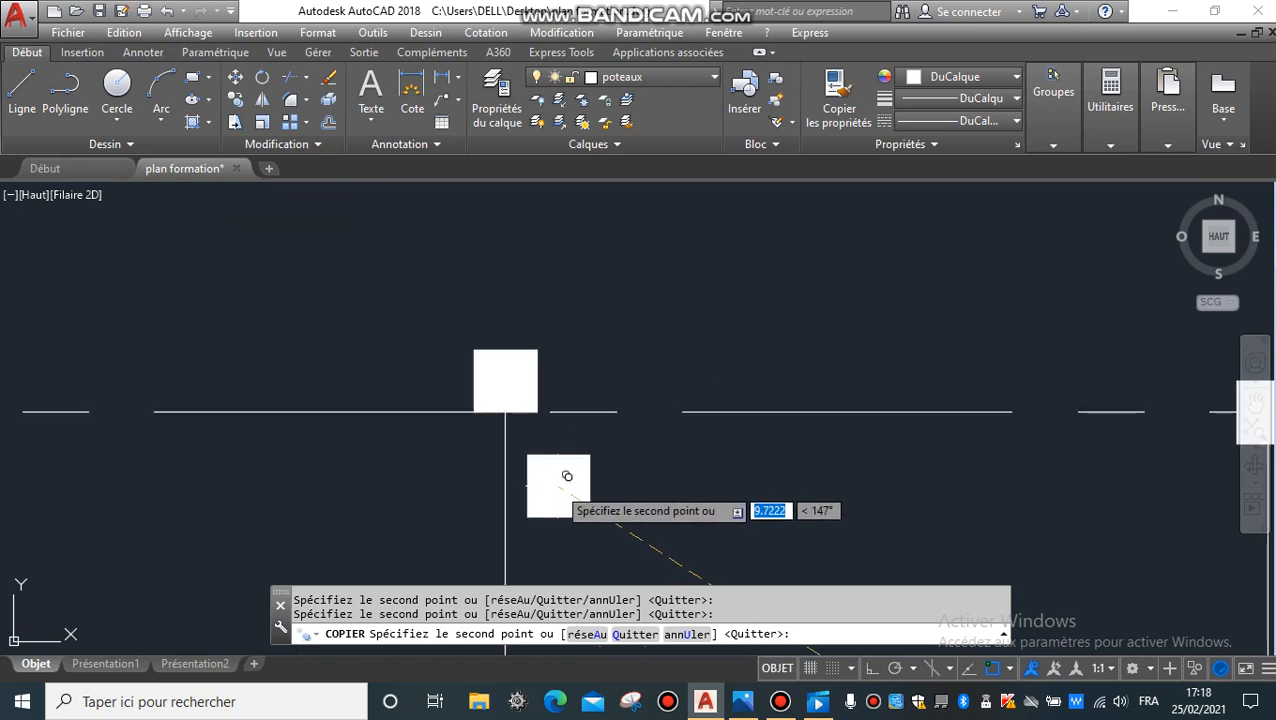
key(Escape)
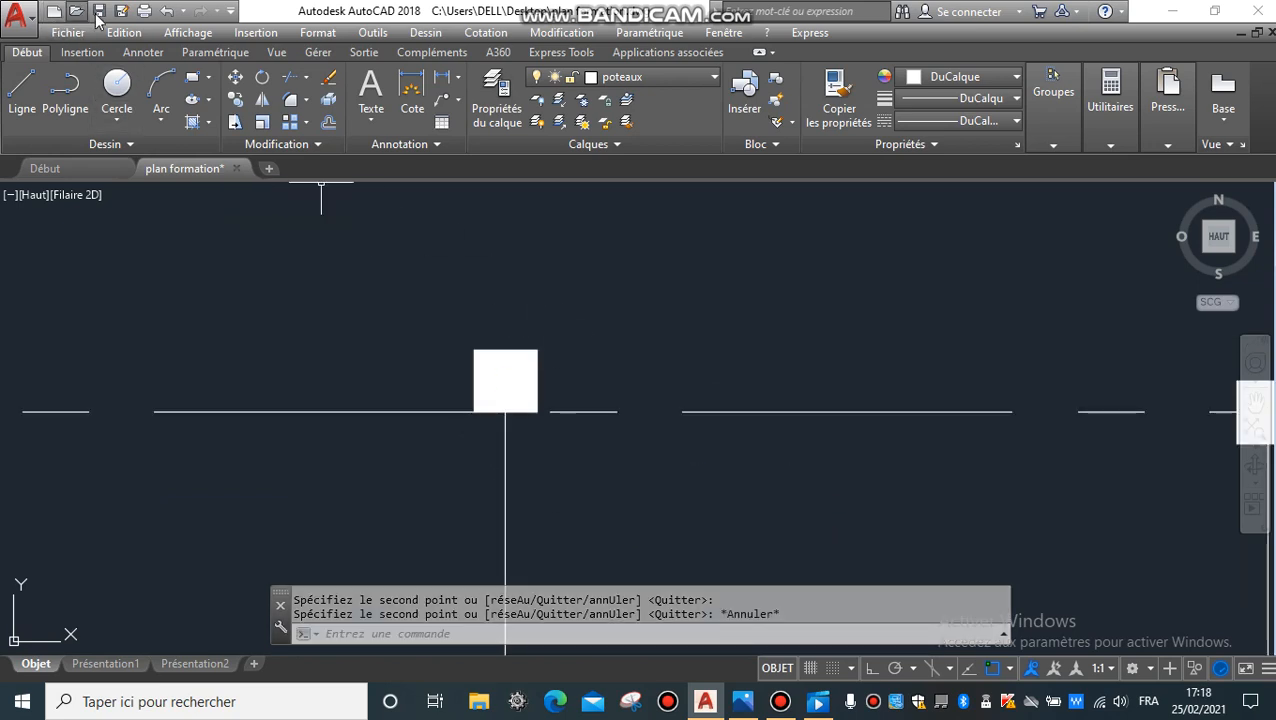
click(168, 12)
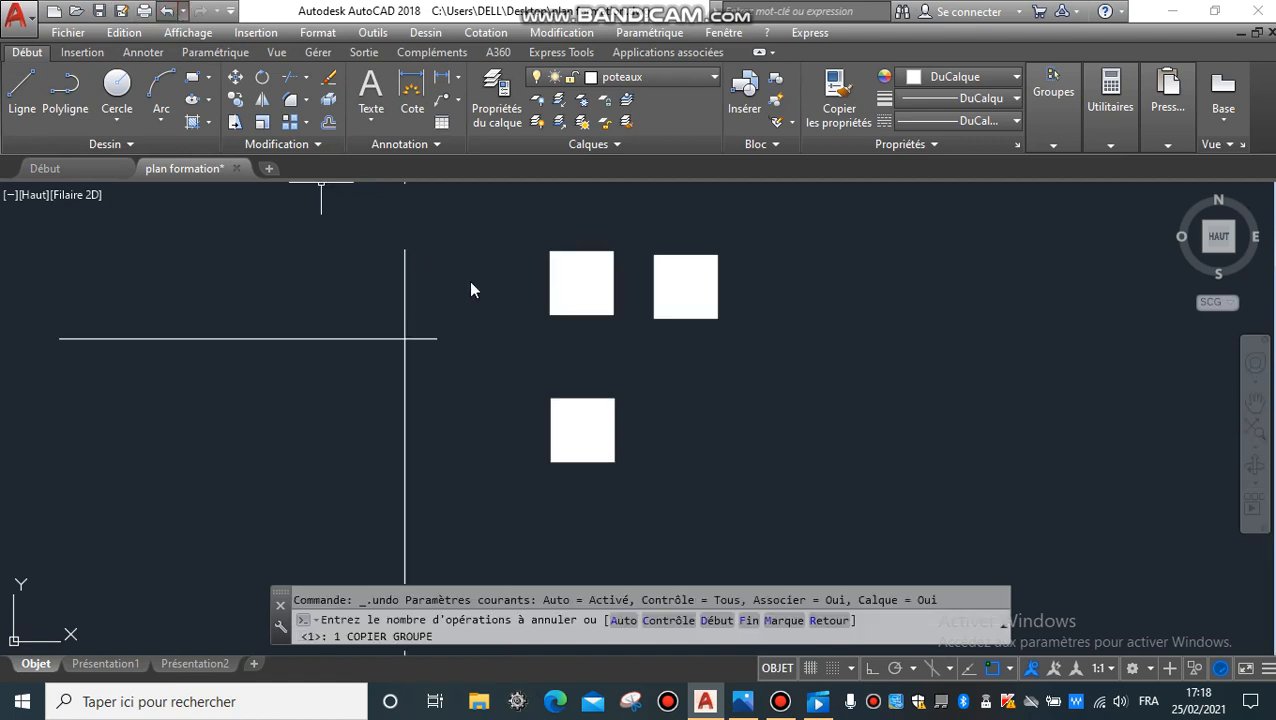
Copy the lower filled column and its hatch from its geometric centre to the adjacent axis intersection, with Ortho mode off
click(667, 353)
click(478, 510)
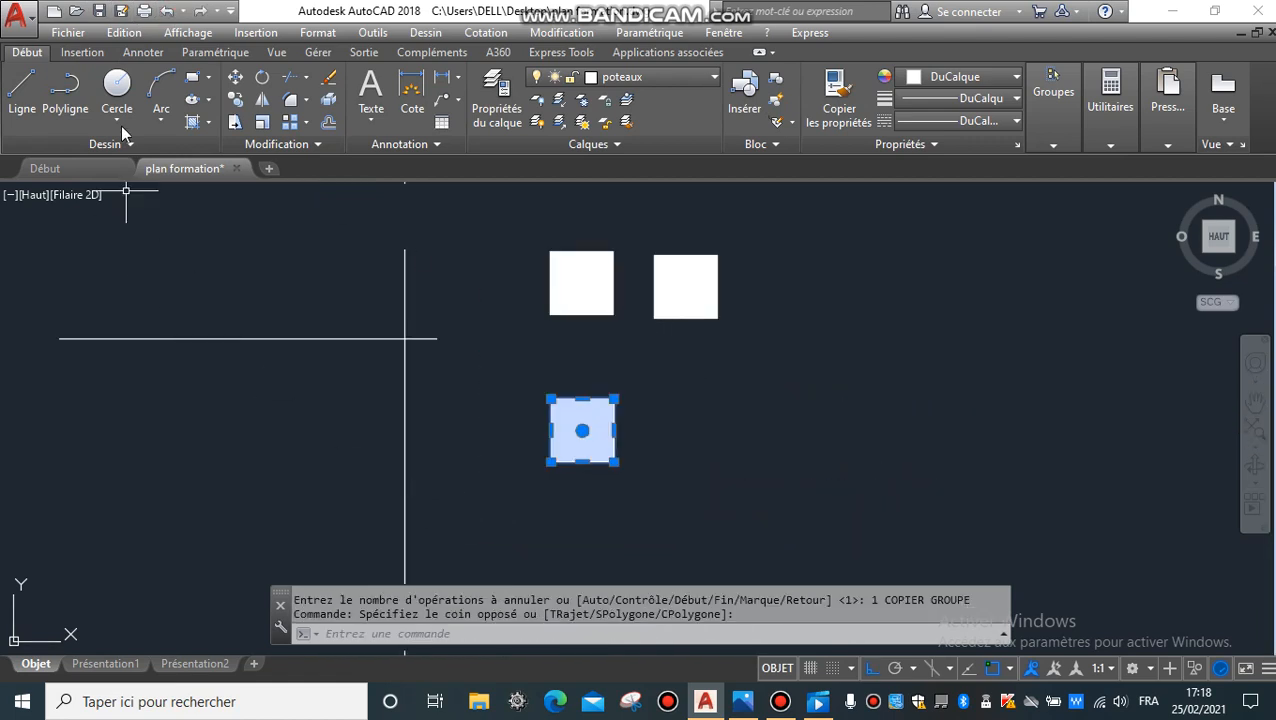
click(242, 97)
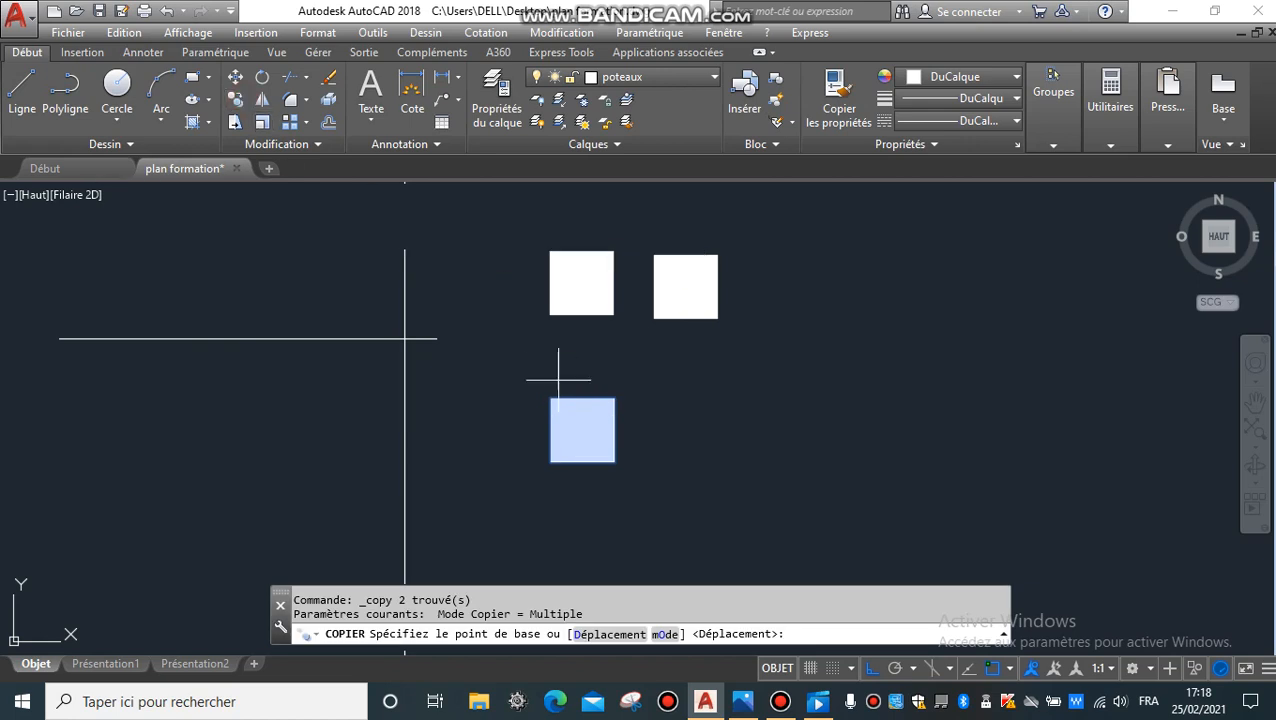
click(581, 430)
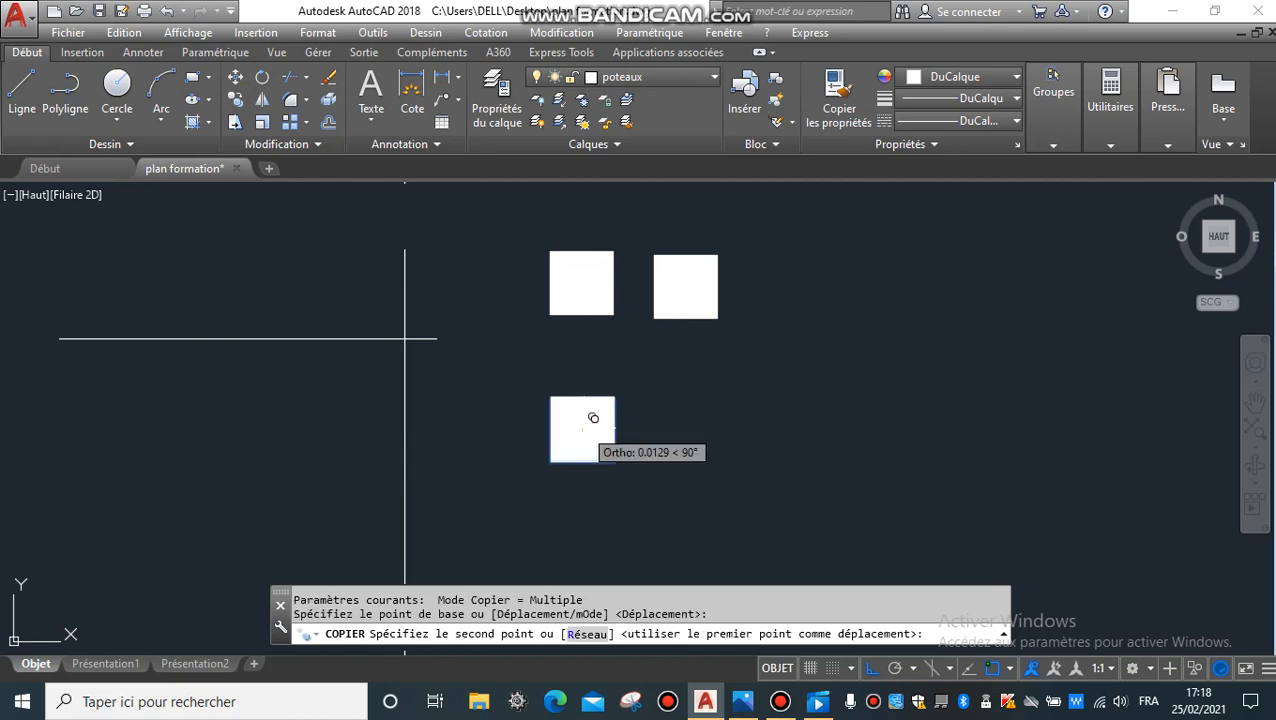
click(870, 670)
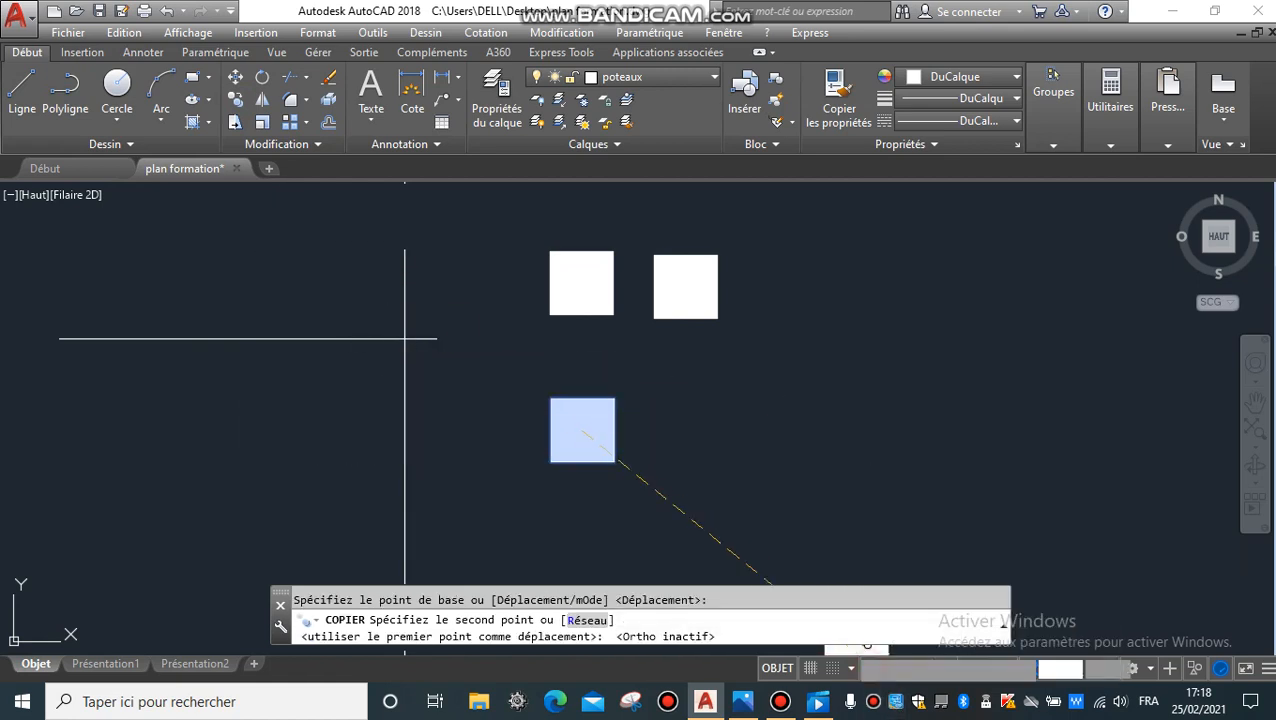
click(405, 339)
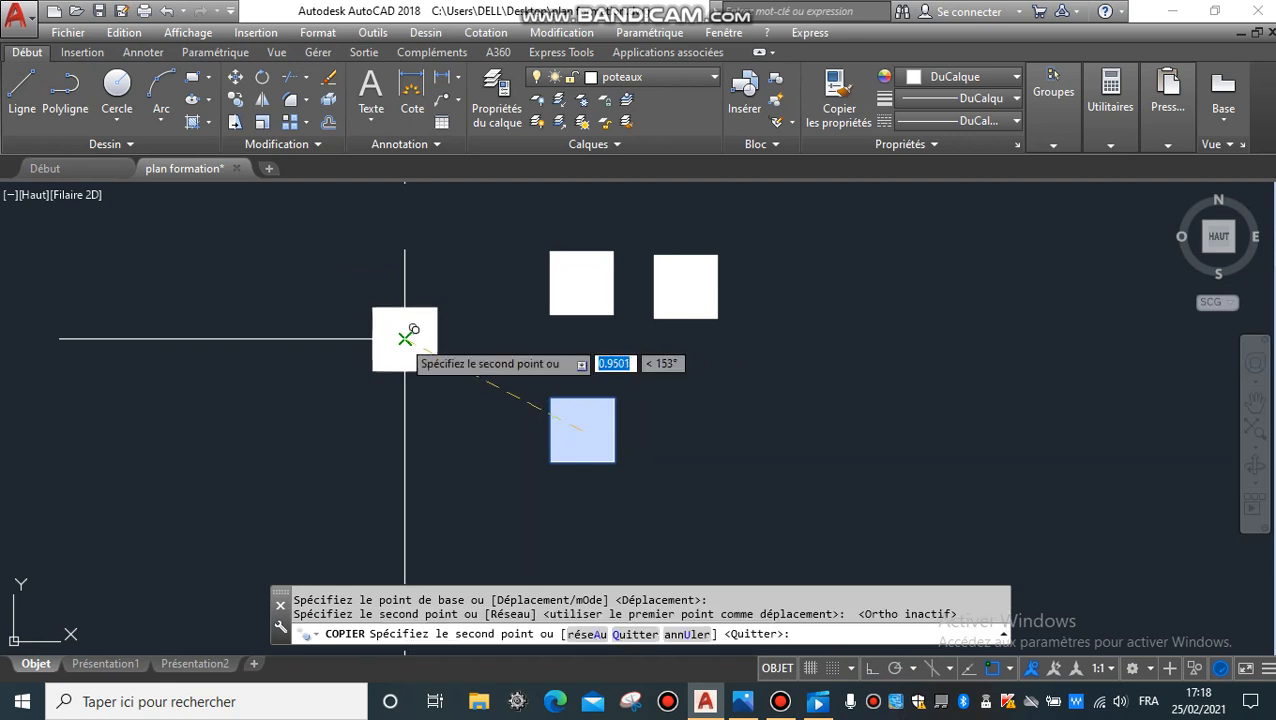
Place column copies on six consecutive intersections of the topmost horizontal axis, from its right end toward the left, and end the Copy command
middle_drag(299, 290, 354, 574)
scroll(376, 465, down, 5)
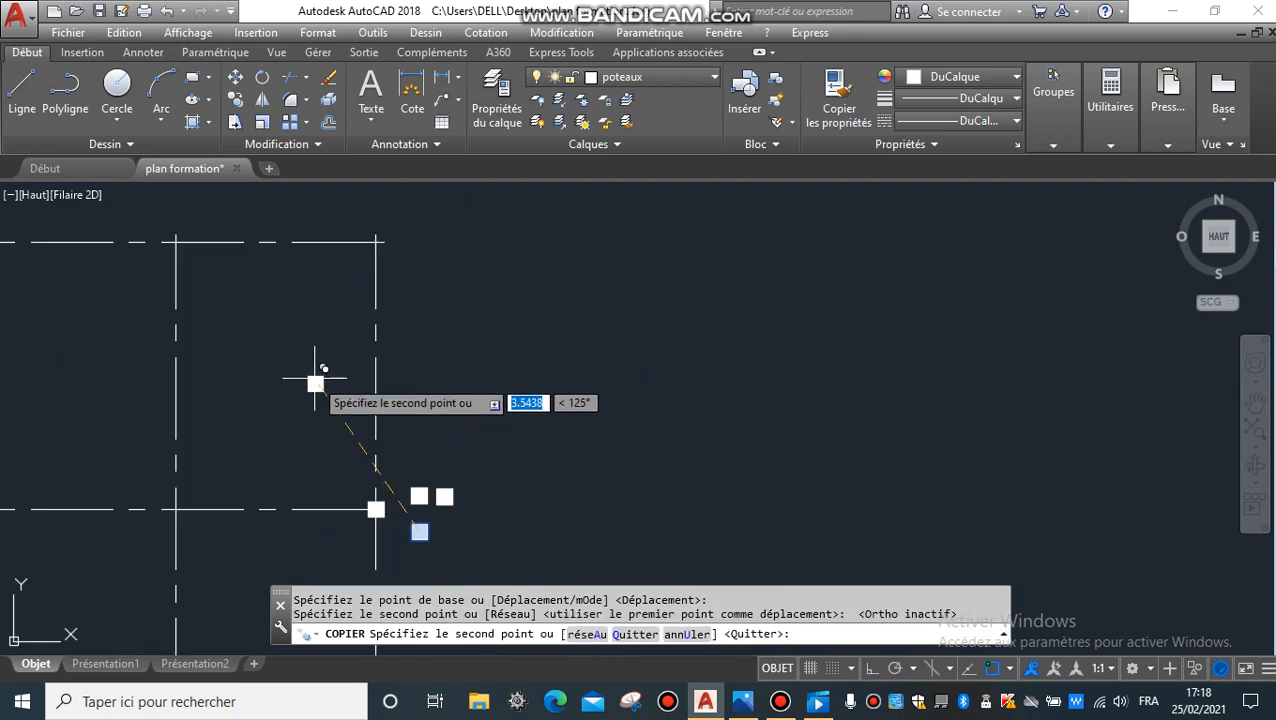
click(376, 242)
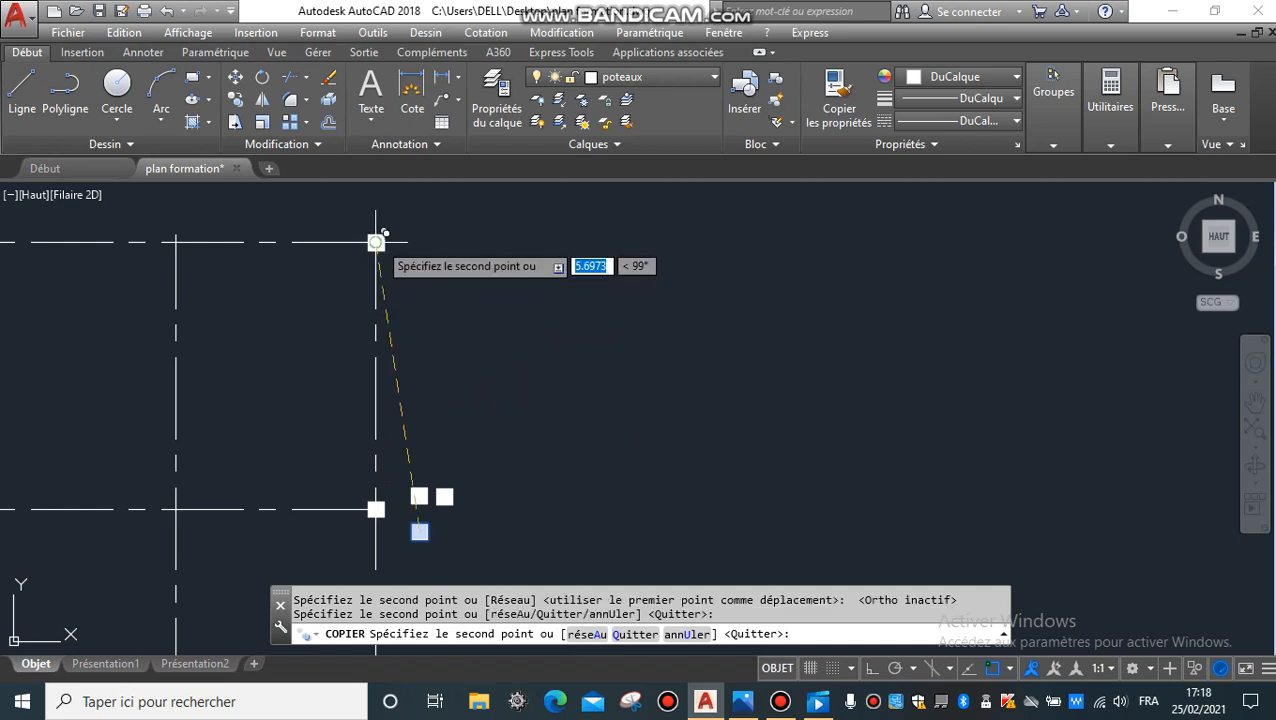
click(176, 242)
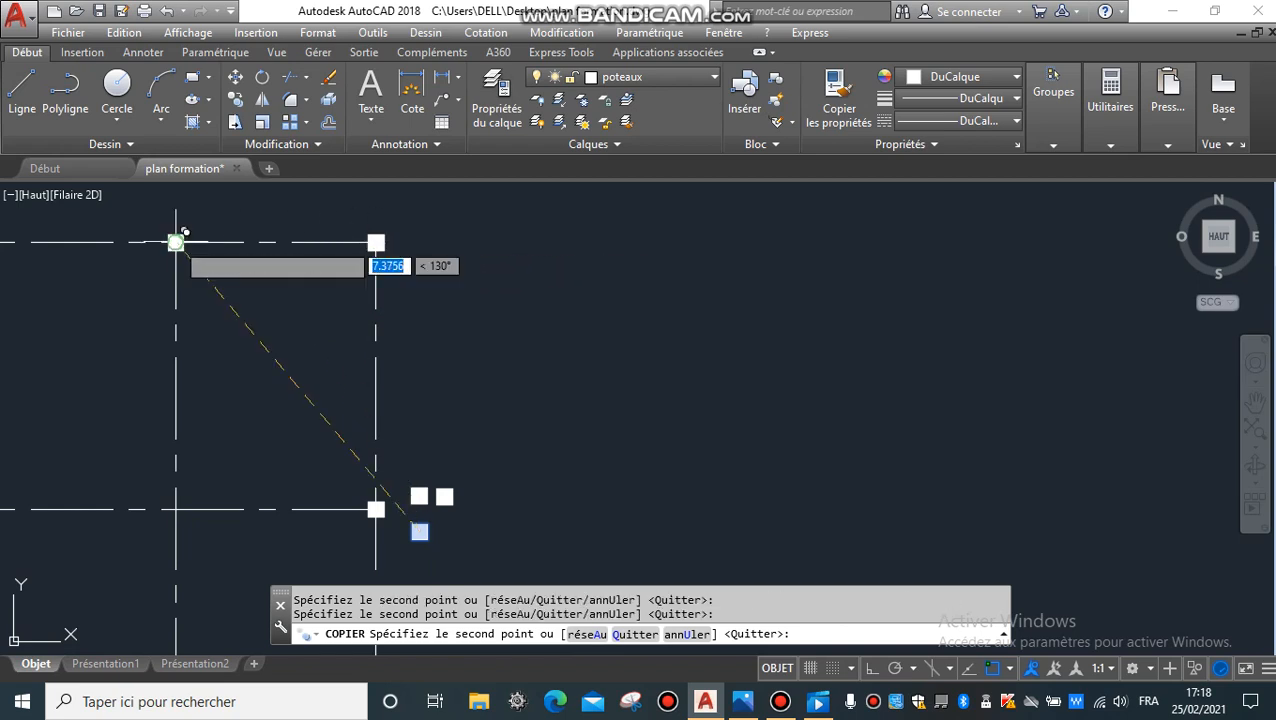
mouse_move(126, 323)
middle_down()
mouse_move(390, 413)
mouse_move(582, 433)
middle_up()
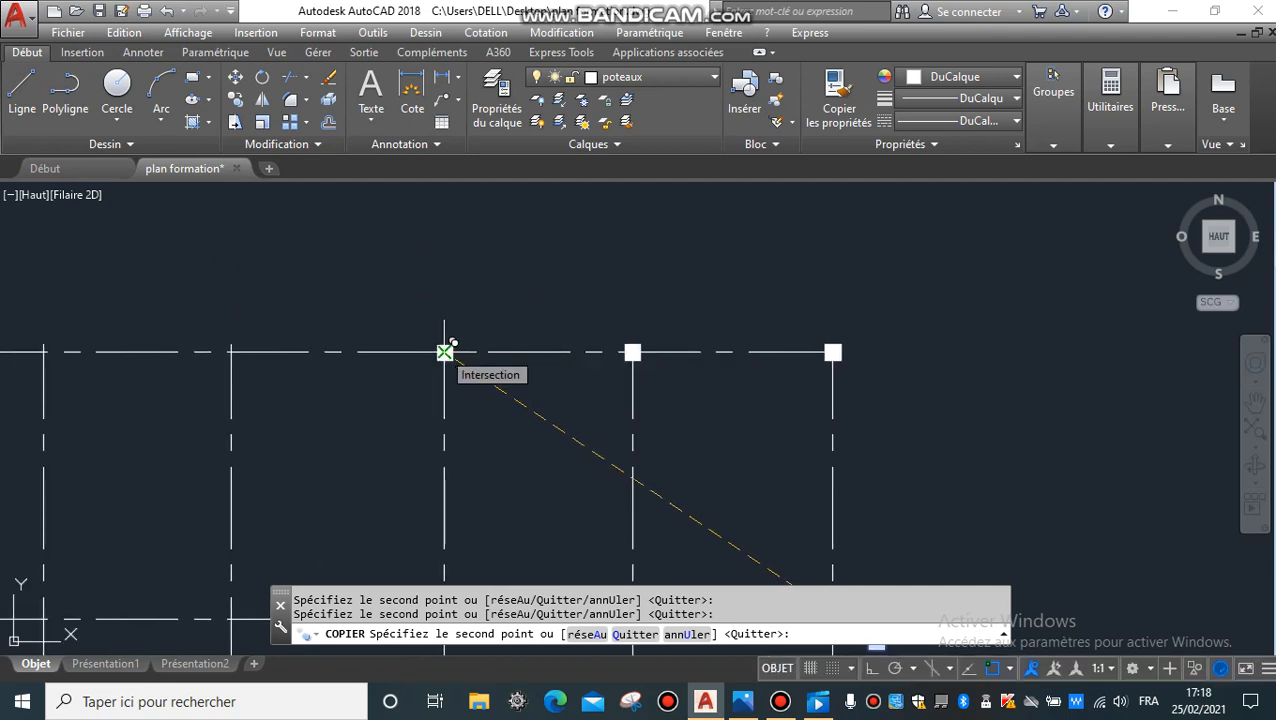
click(444, 352)
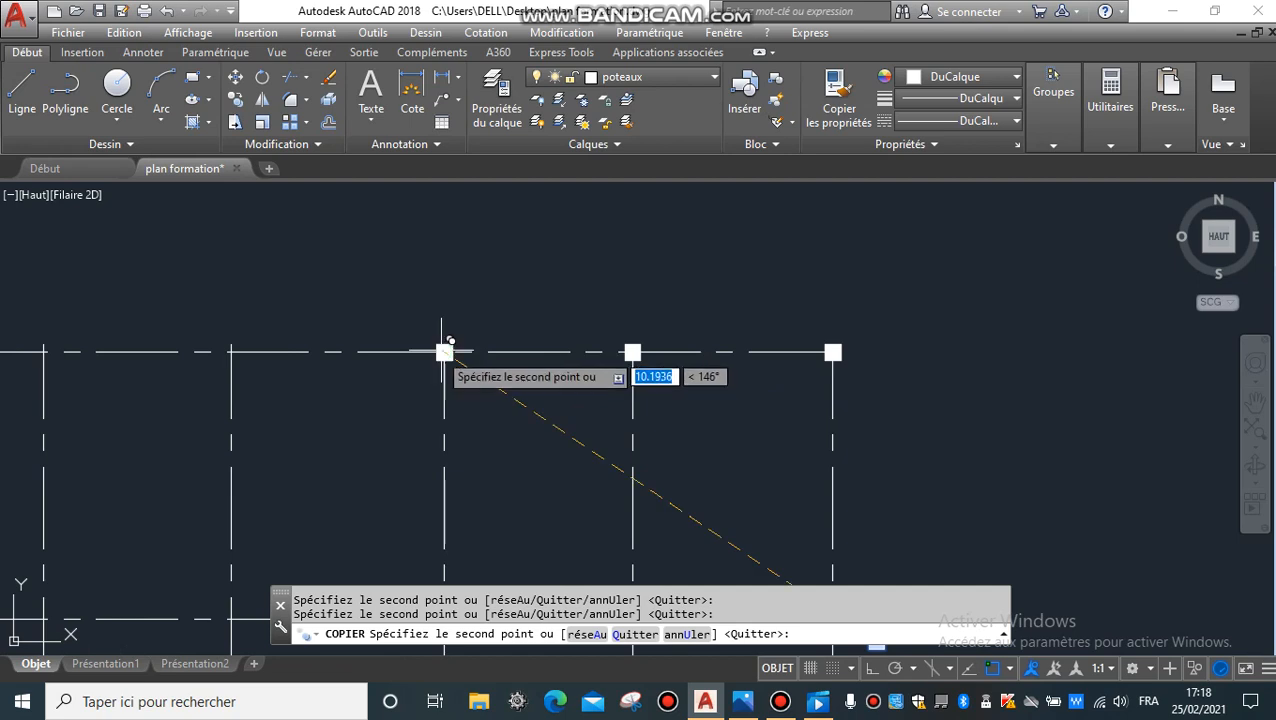
click(231, 352)
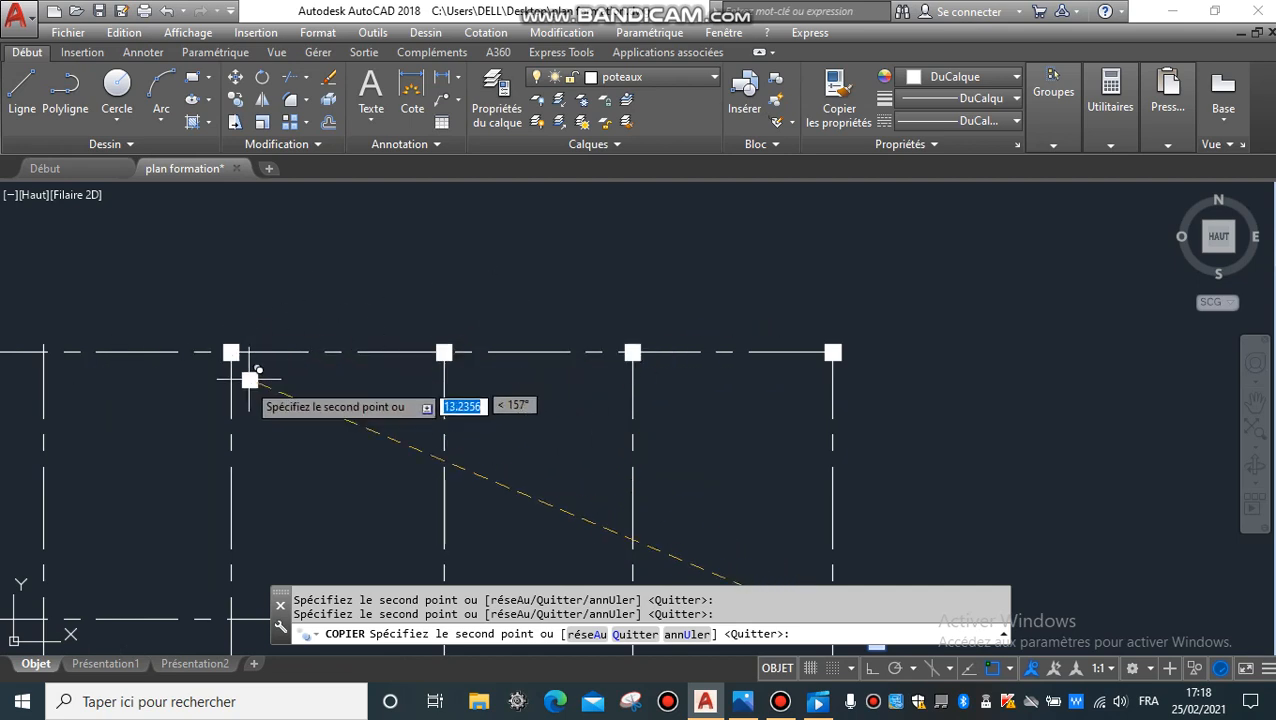
middle_drag(250, 379, 525, 353)
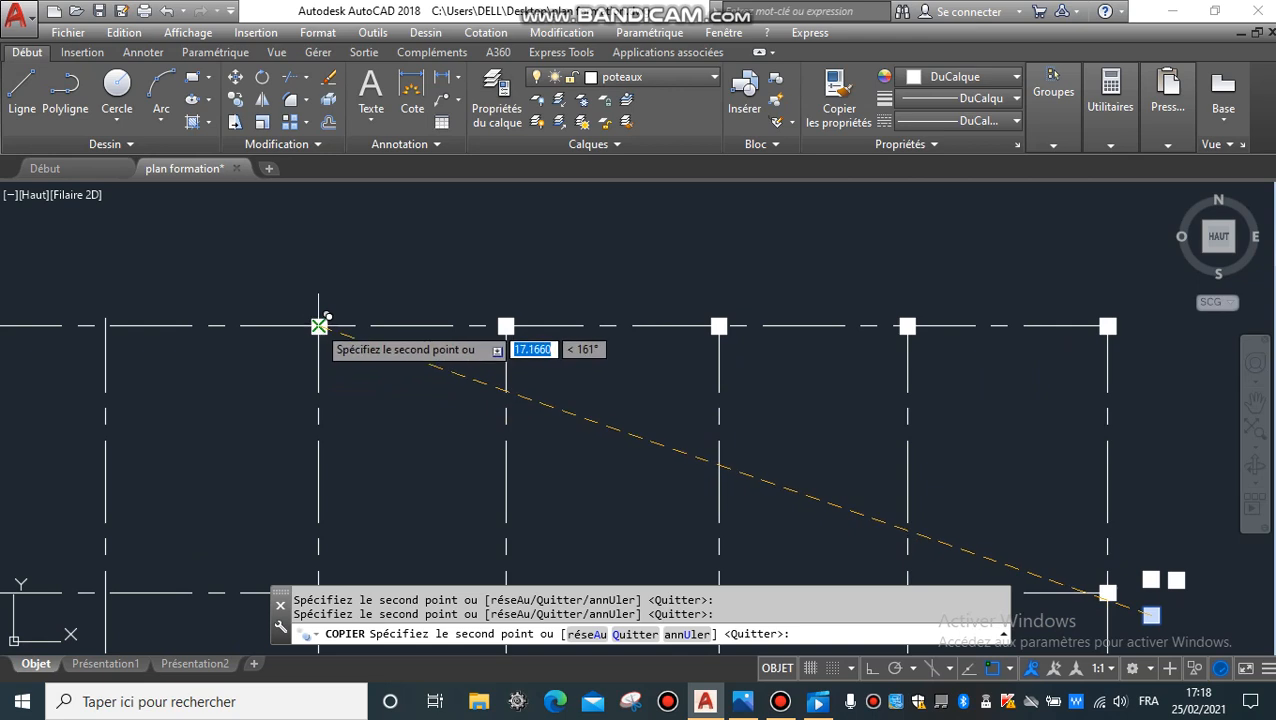
click(319, 326)
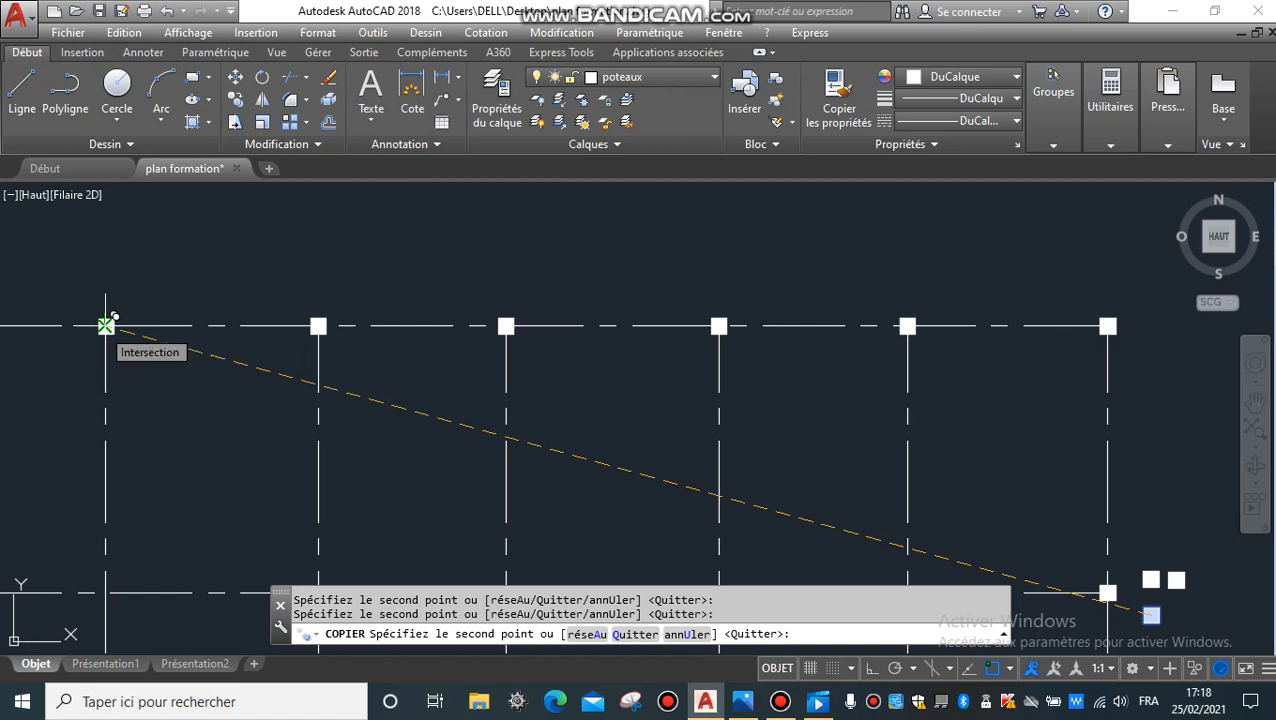
click(106, 326)
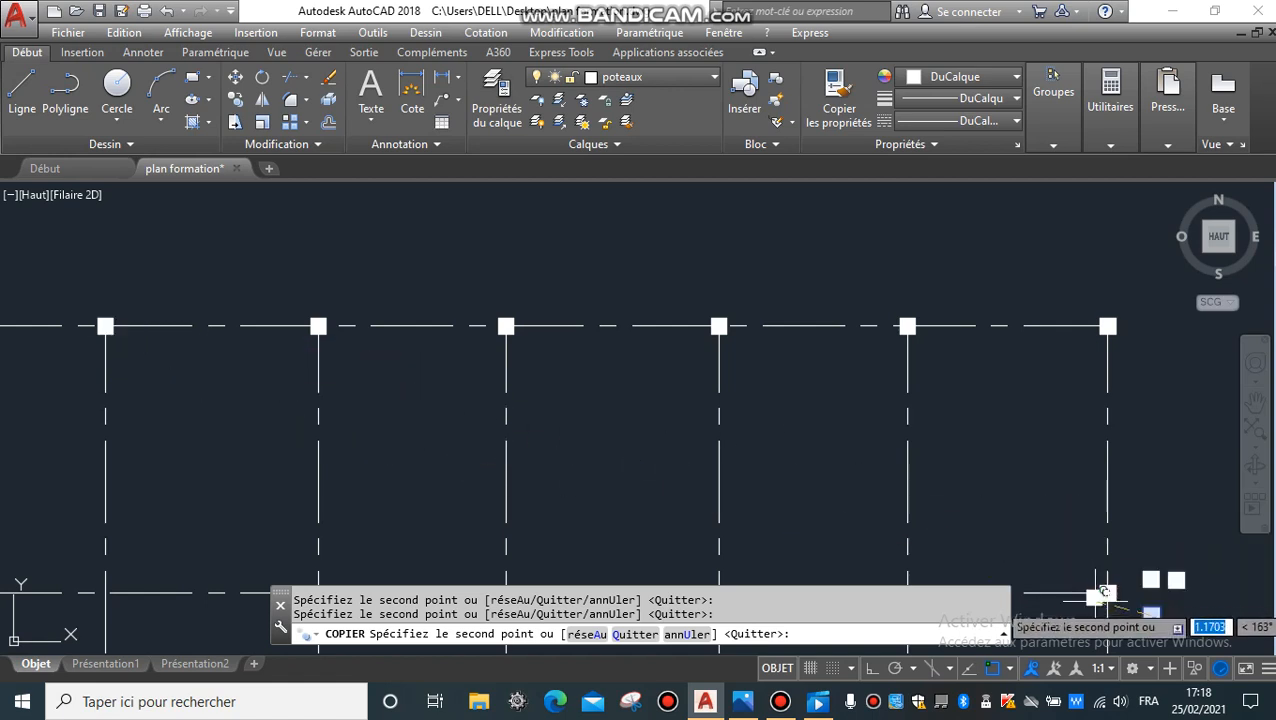
key(Escape)
Copy the upper-left loose column with its hatch from its centre to the second intersection from the right on the second horizontal axis
middle_drag(1133, 603, 719, 403)
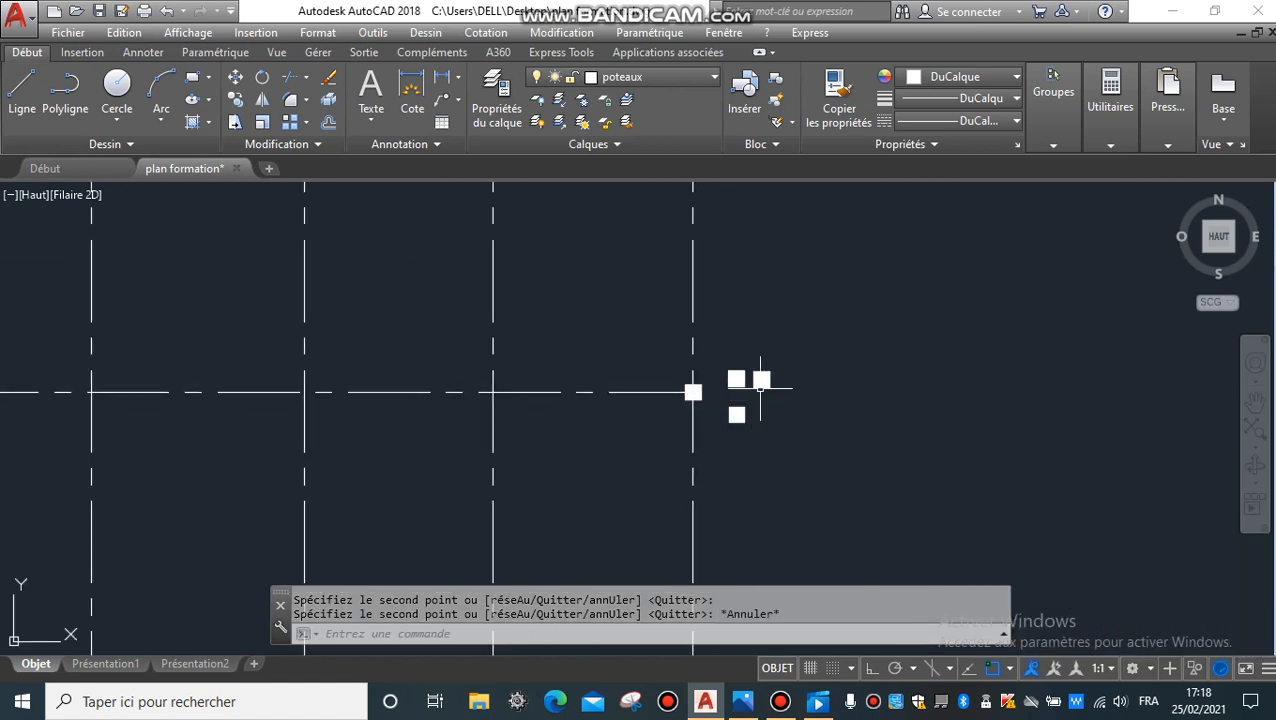
scroll(760, 390, up, 8)
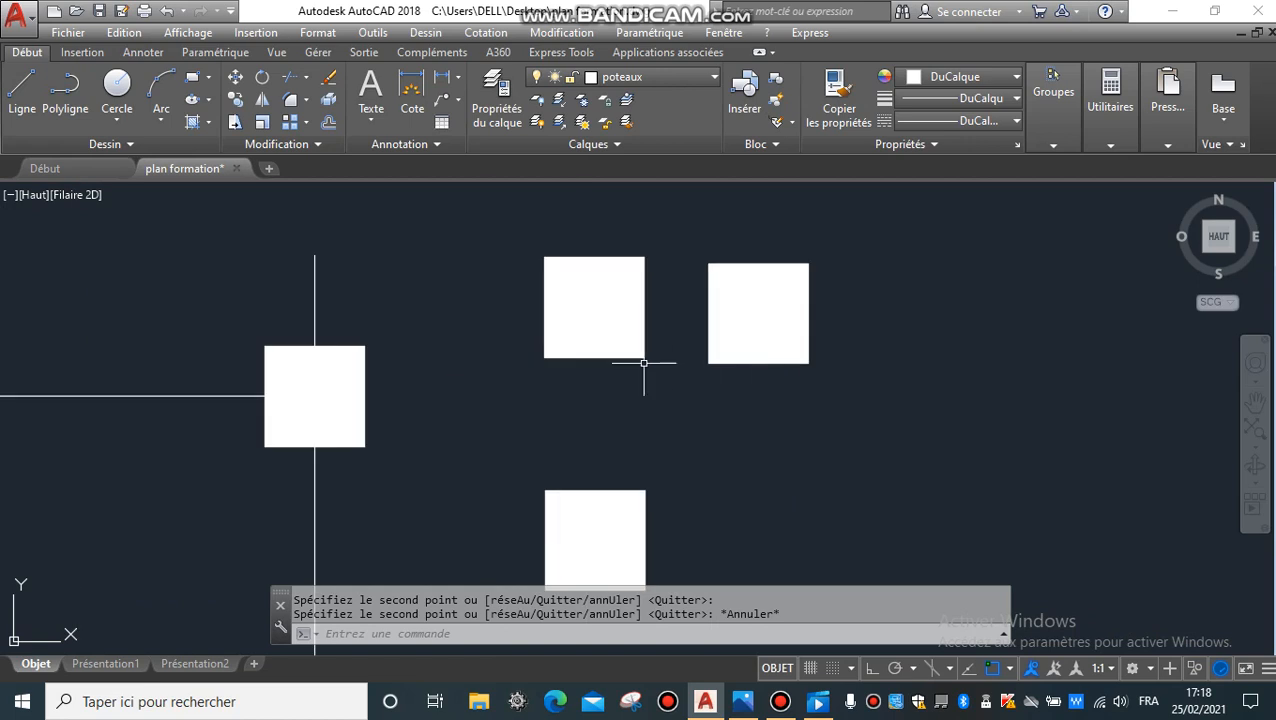
click(677, 229)
click(495, 405)
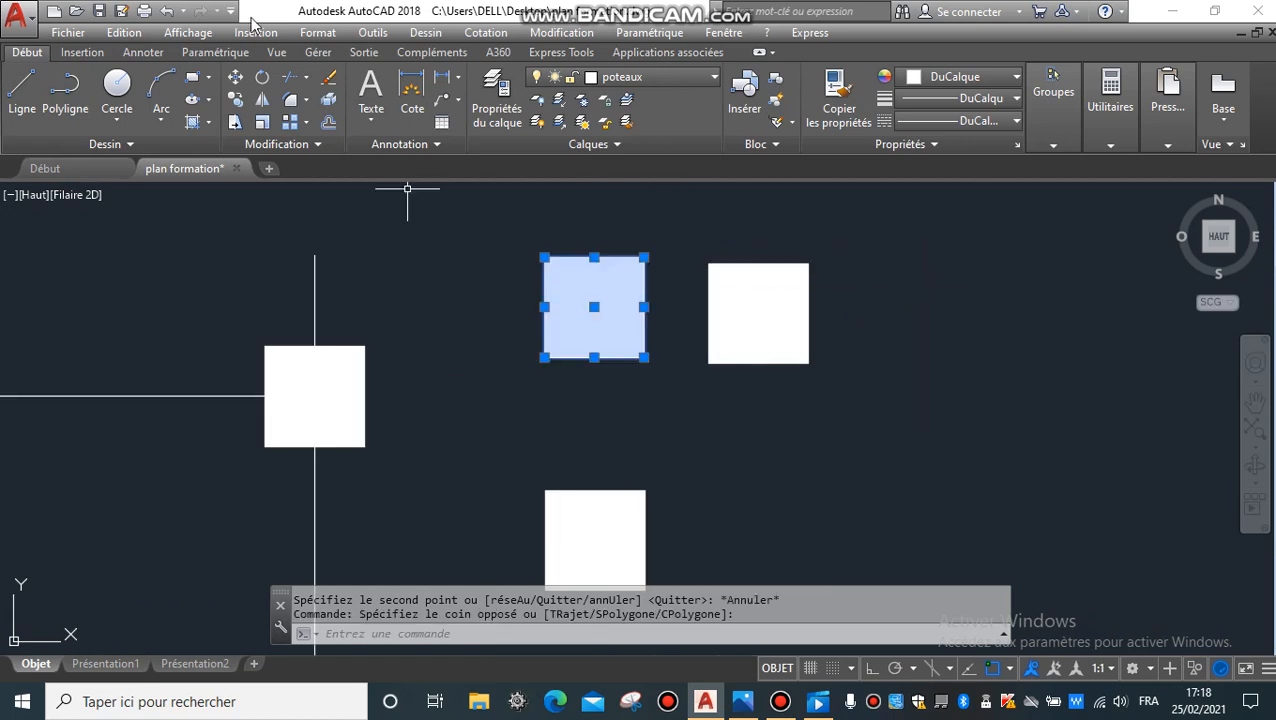
click(240, 104)
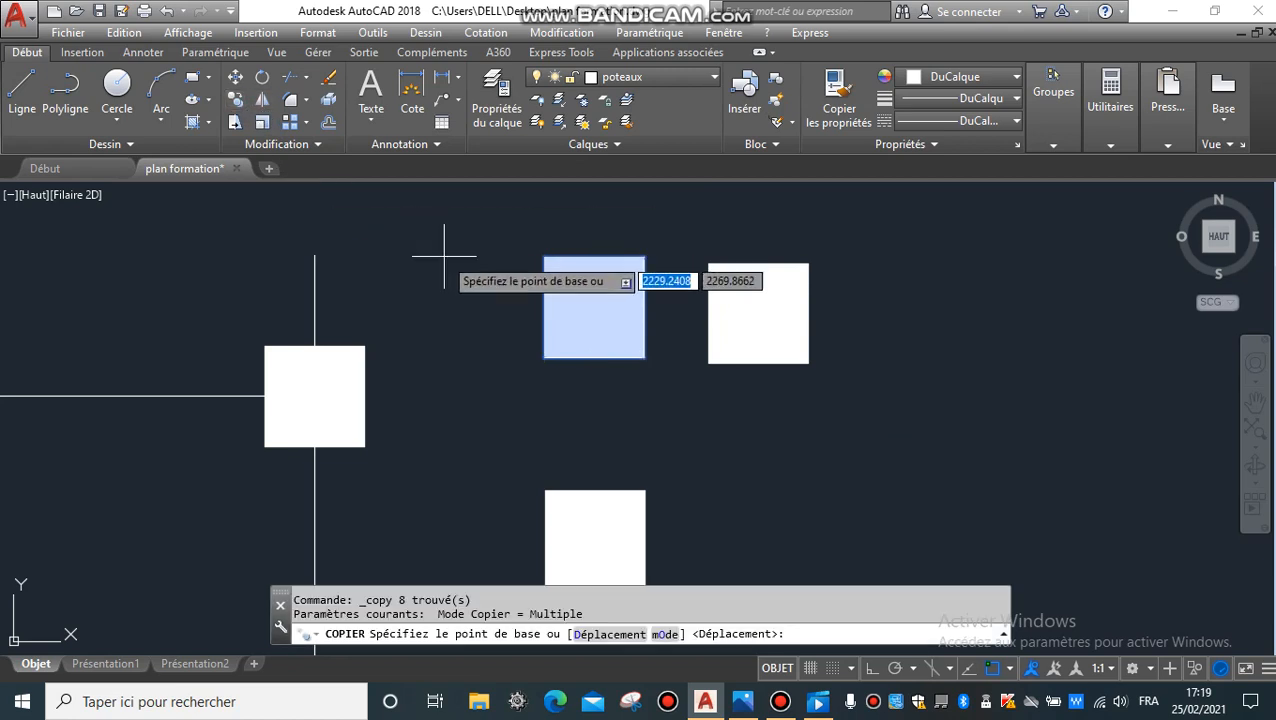
click(605, 301)
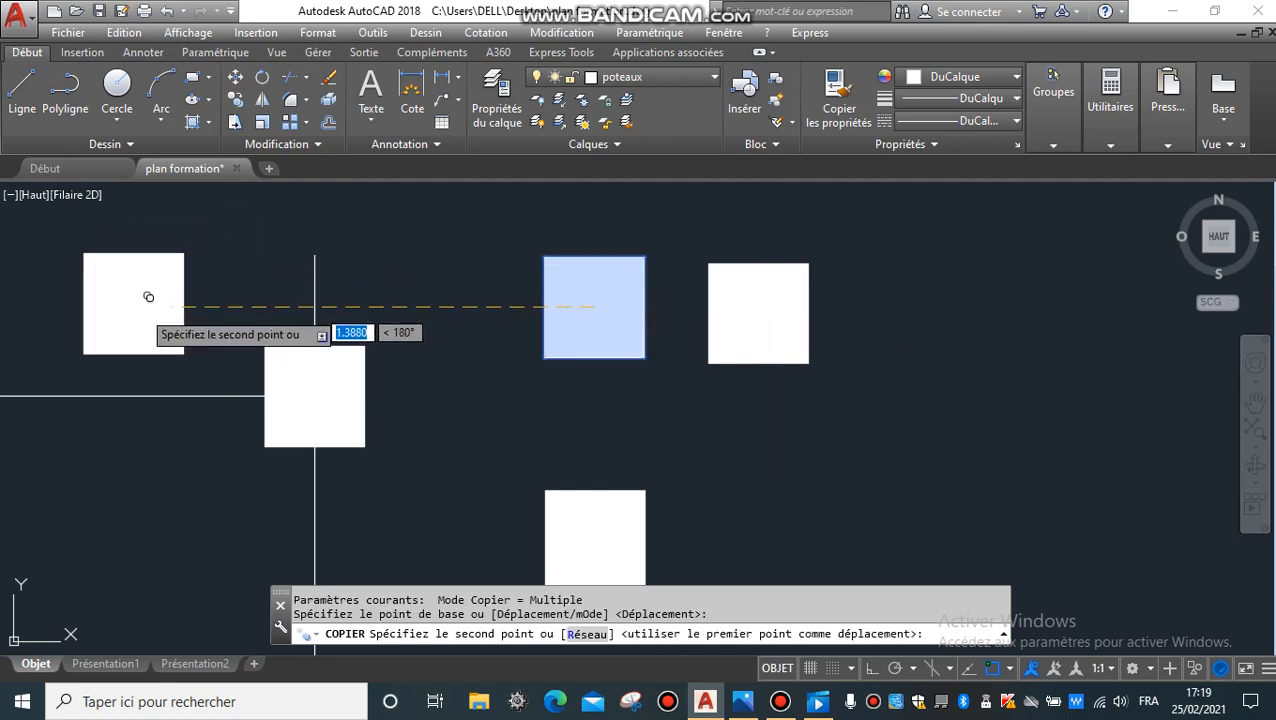
middle_drag(140, 286, 737, 253)
scroll(262, 316, down, 2)
middle_drag(282, 320, 577, 310)
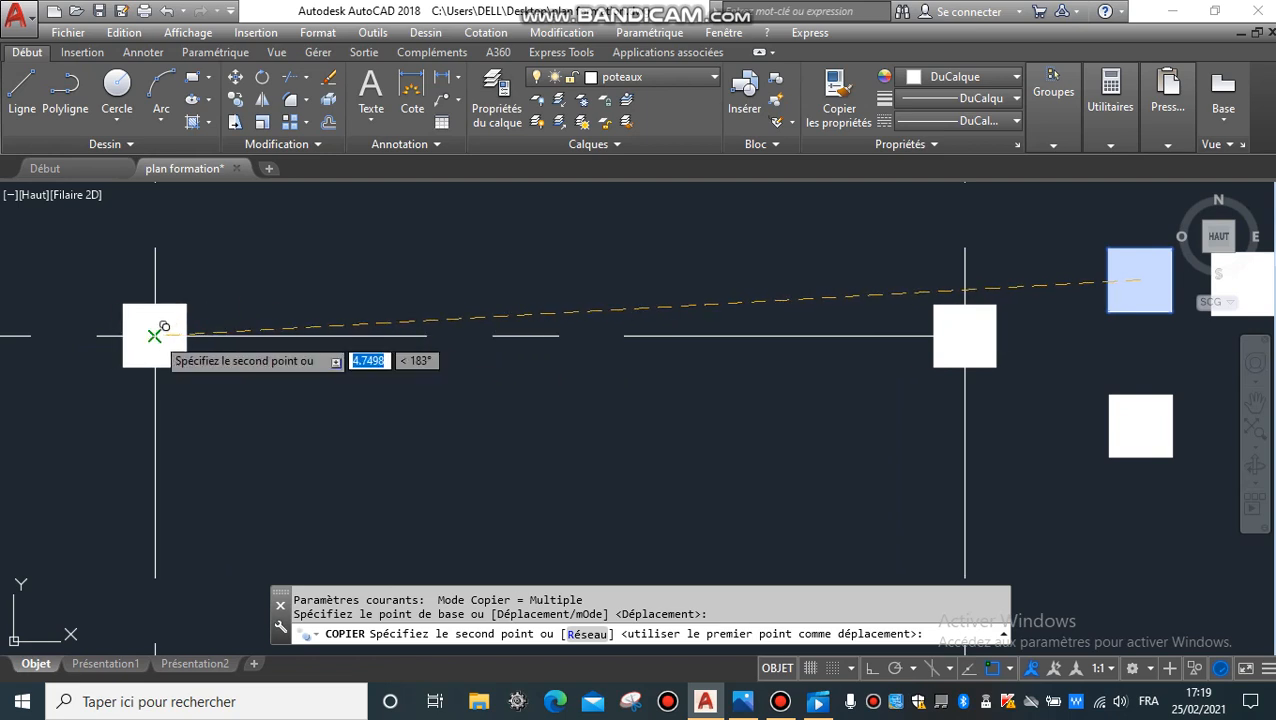
click(154, 336)
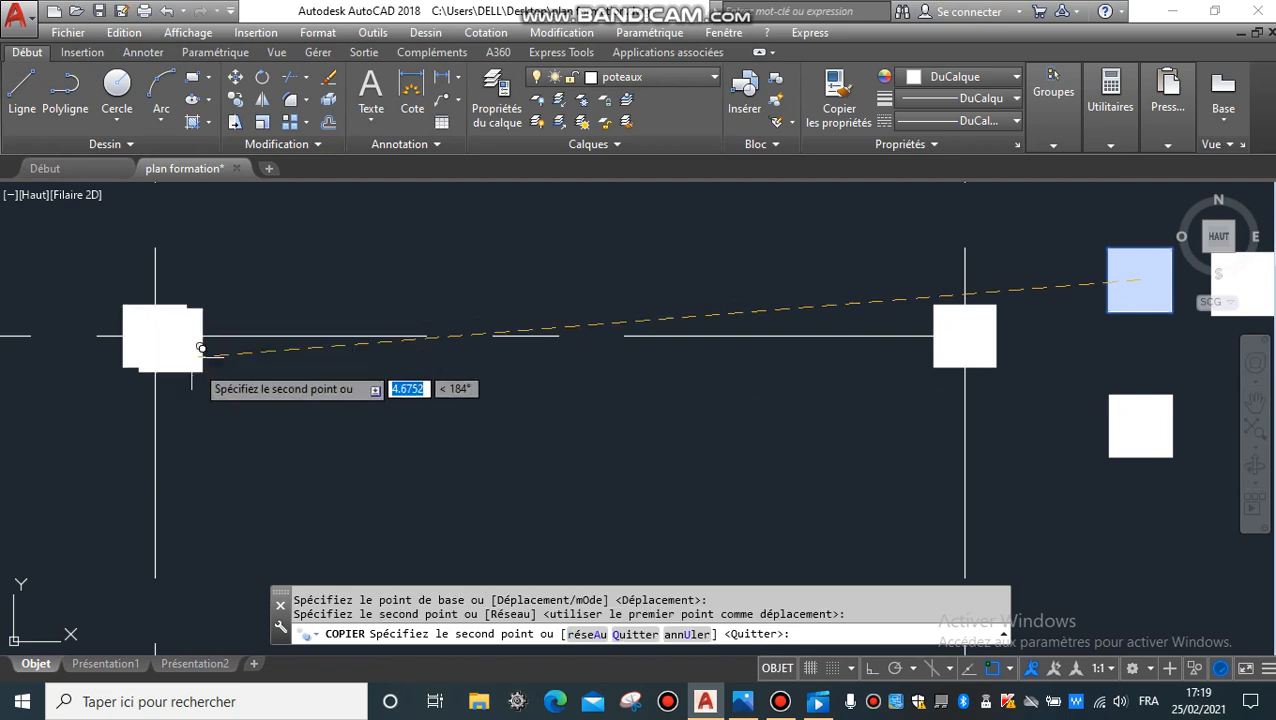
Place two more column copies on the two rightmost intersections of the third horizontal axis and end the Copy command
scroll(525, 456, down, 3)
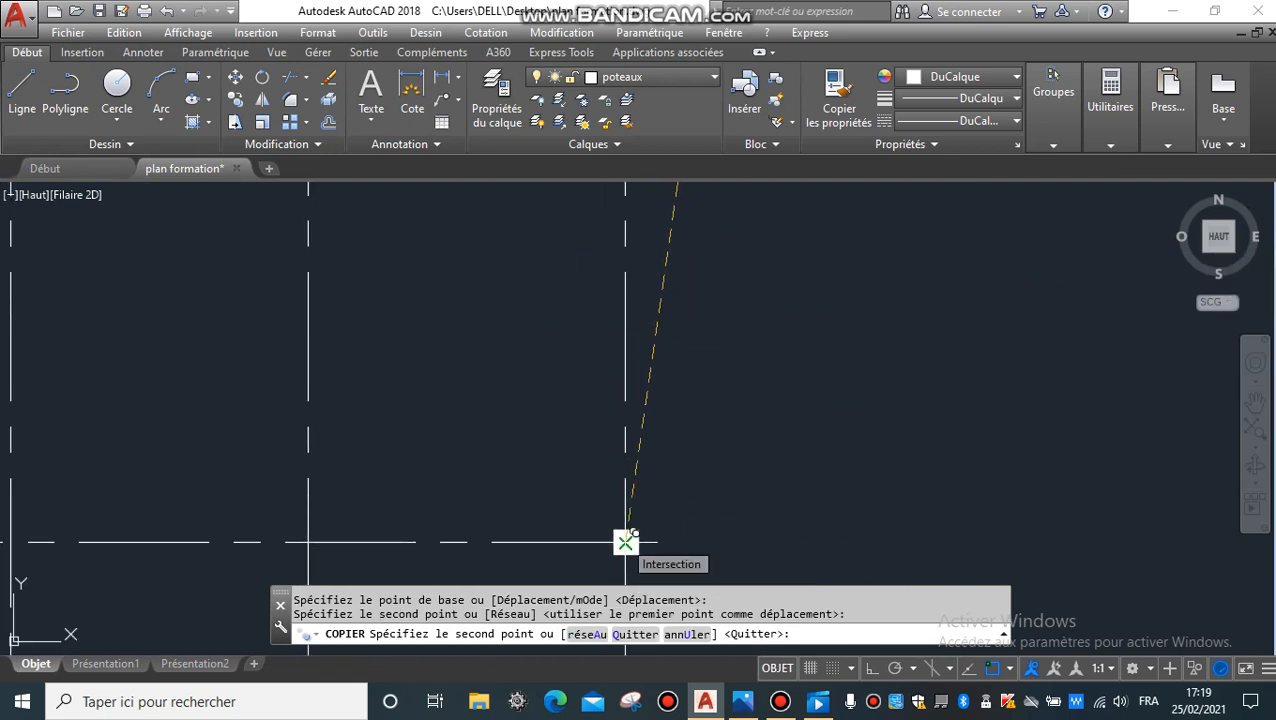
click(625, 541)
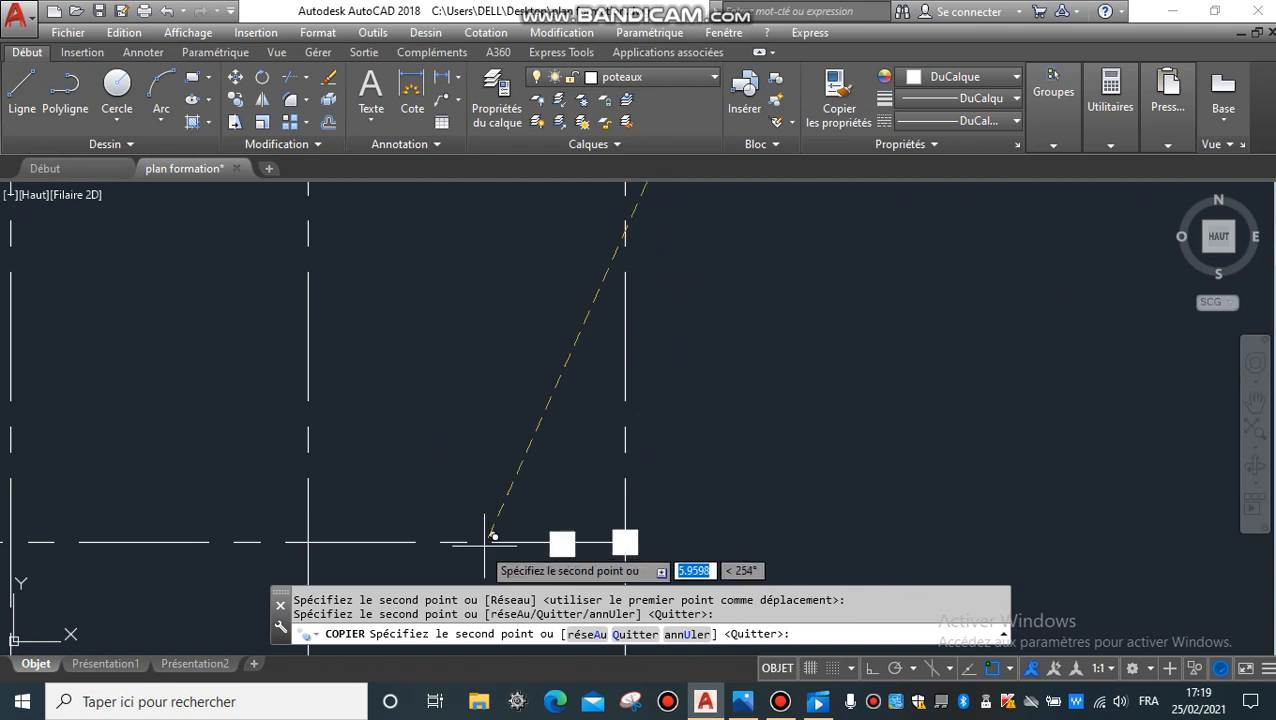
click(307, 541)
scroll(300, 450, down, 10)
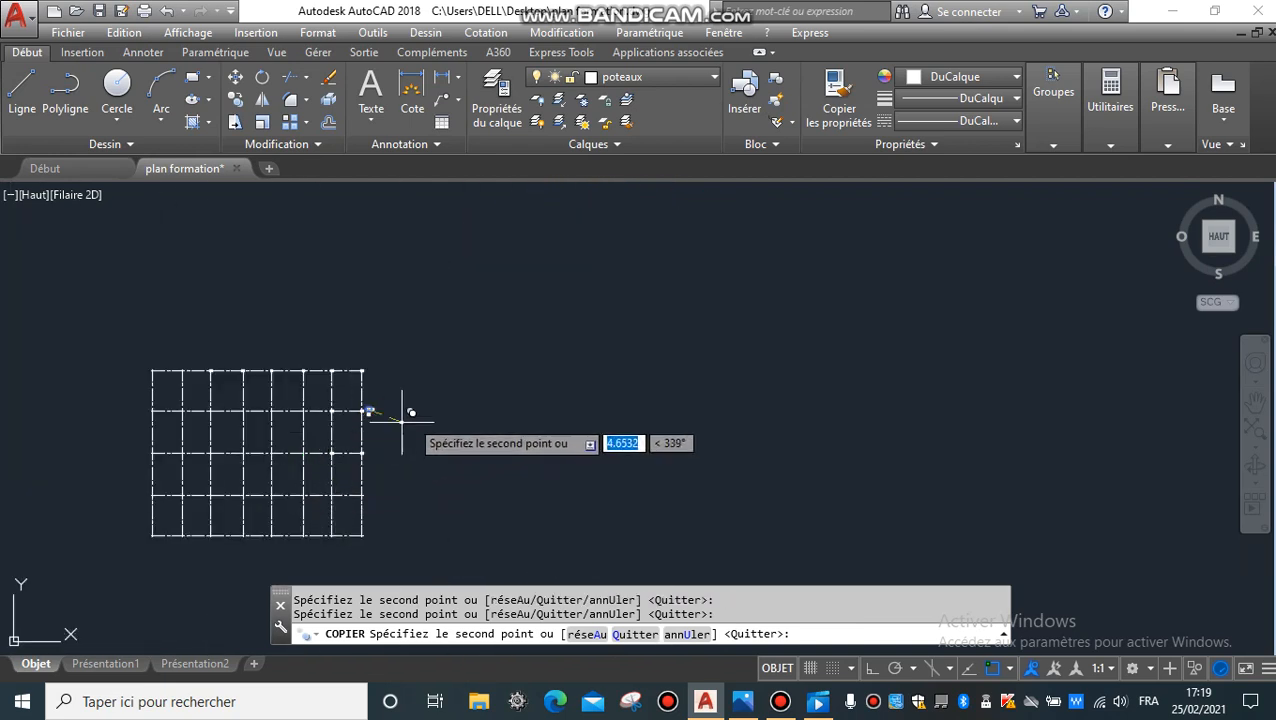
key(Escape)
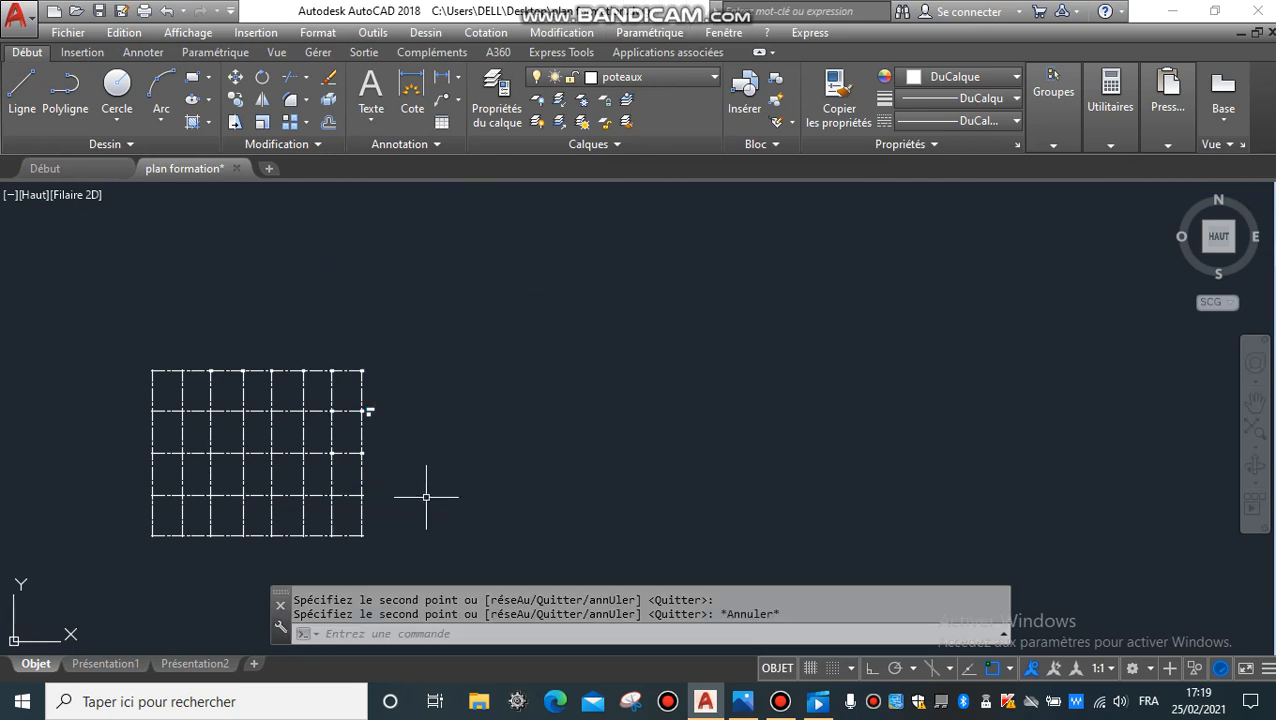
middle_drag(426, 496, 572, 421)
scroll(509, 320, up, 6)
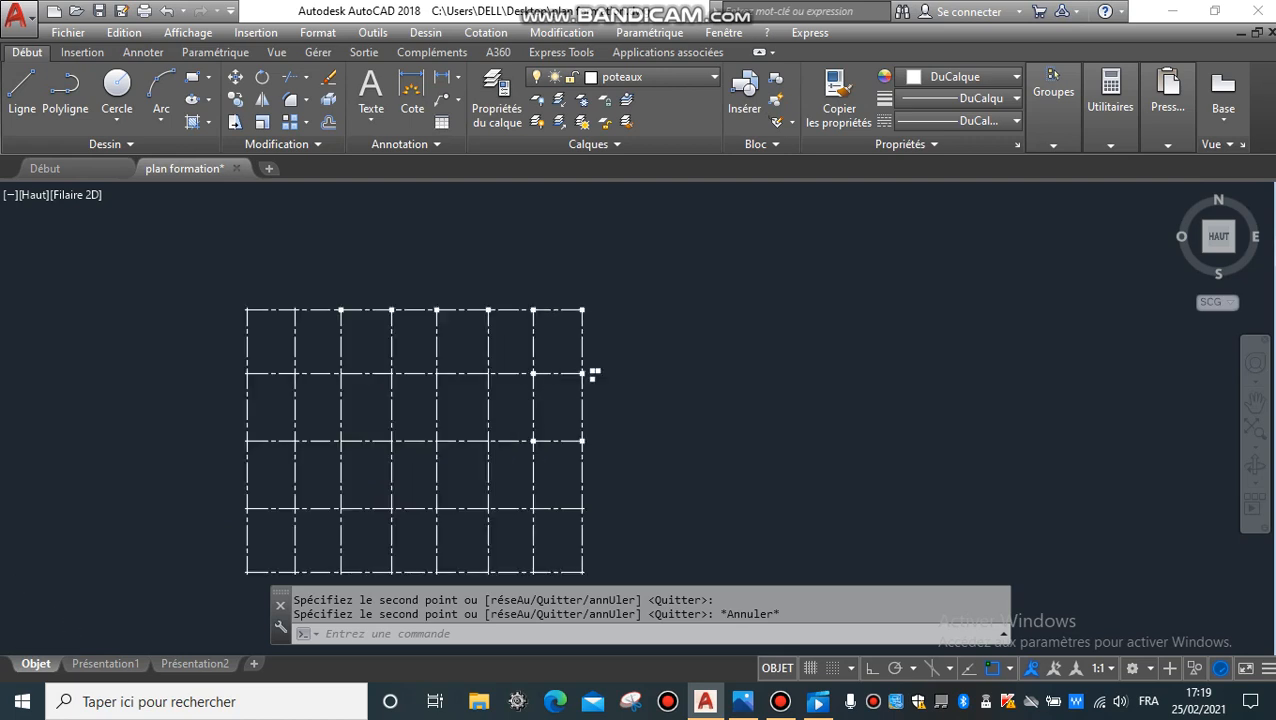
scroll(645, 341, up, 2)
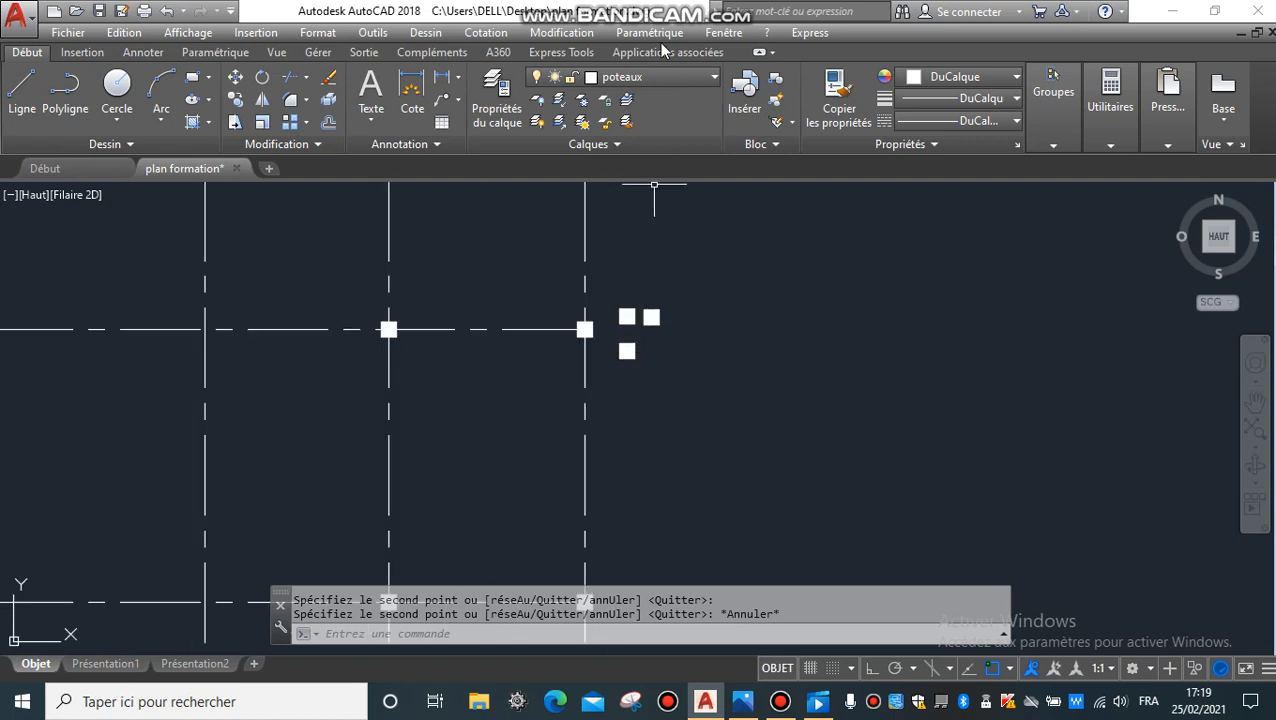
mouse_move(664, 8)
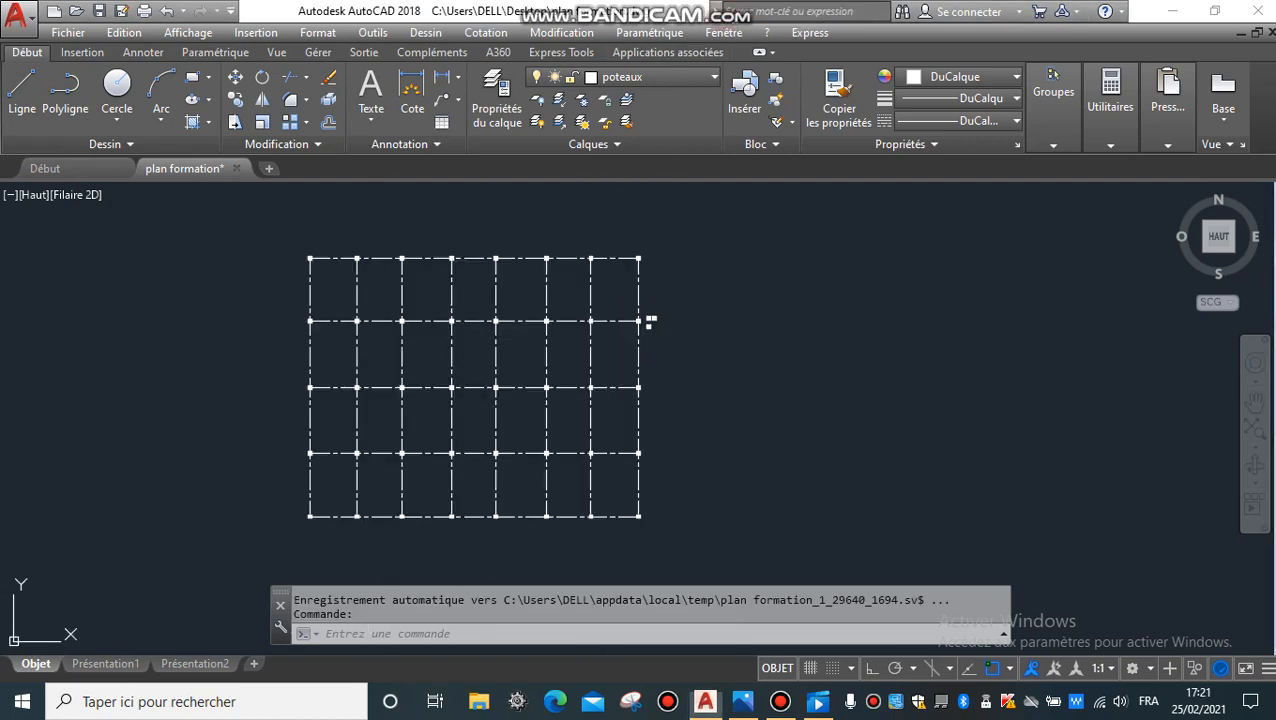